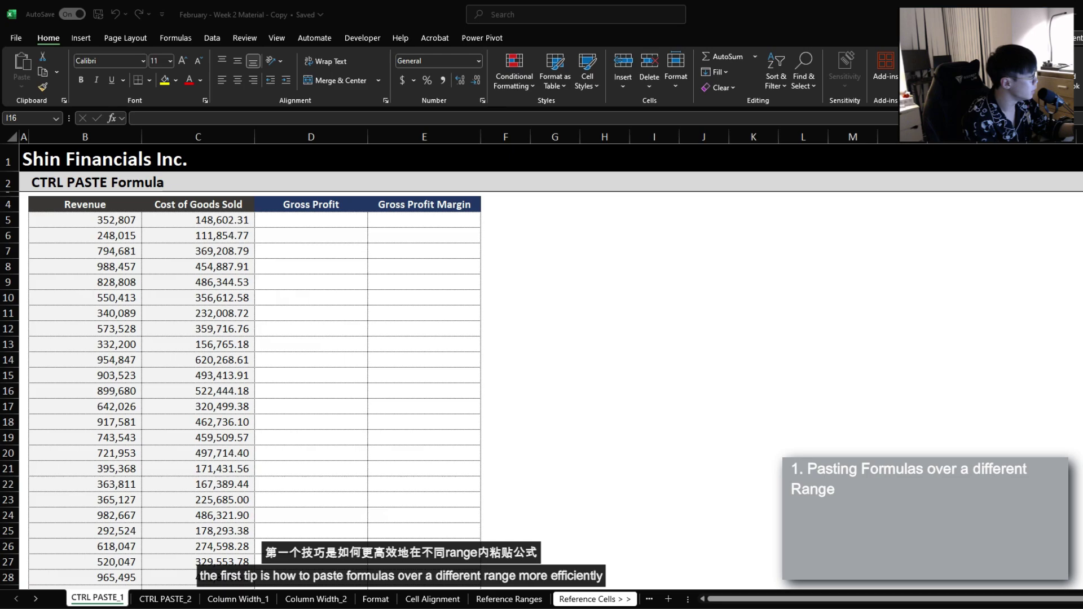
Enter the Gross Profit formula =B5-C5 in cell D5
{"action": "left_click_drag", "start_coordinate": [308, 221], "coordinate": [386, 224]}
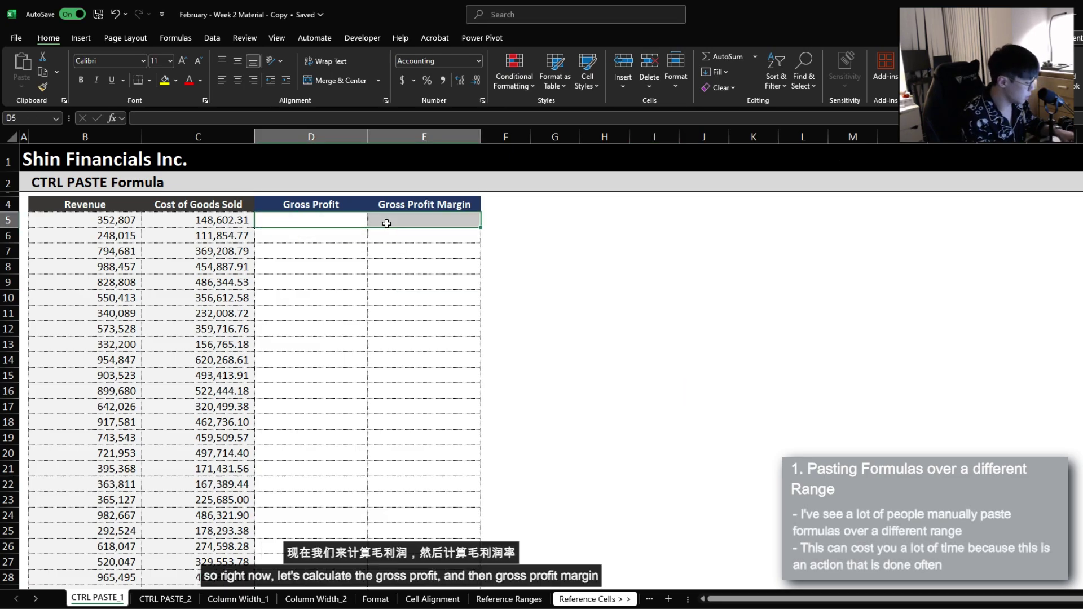
{"action": "type", "text": "=B5-C5"}
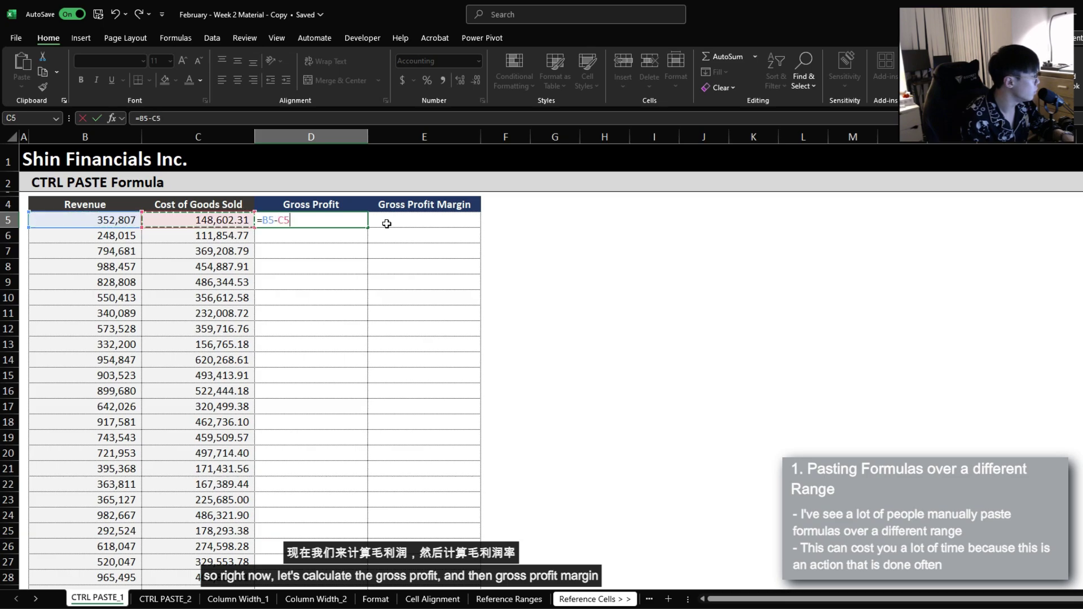
{"action": "key", "text": "Tab"}
Enter the Gross Profit Margin formula =D5/B5 in cell E5
{"action": "type", "text": "="}
{"action": "key", "text": "Left"}
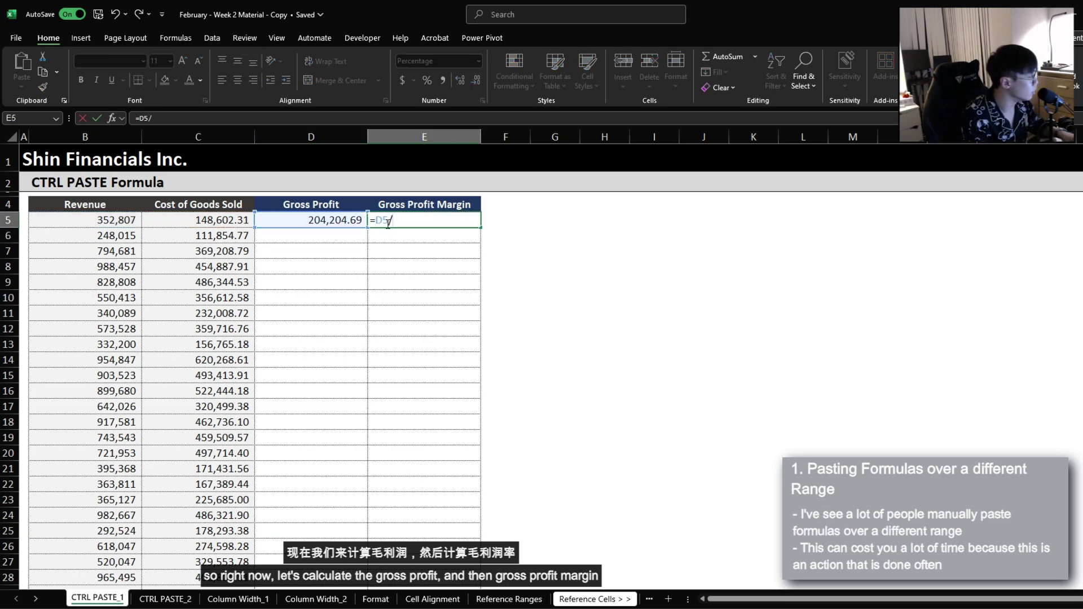
{"action": "type", "text": "/"}
{"action": "key", "text": "Left"}
{"action": "key", "text": "Left"}
{"action": "key", "text": "Left"}
{"action": "key", "text": "Return"}
Check how far the Revenue and Cost of Goods Sold data extends and which Gross Profit and Gross Profit Margin cells need formulas
{"action": "left_click_drag", "start_coordinate": [310, 220], "coordinate": [387, 224]}
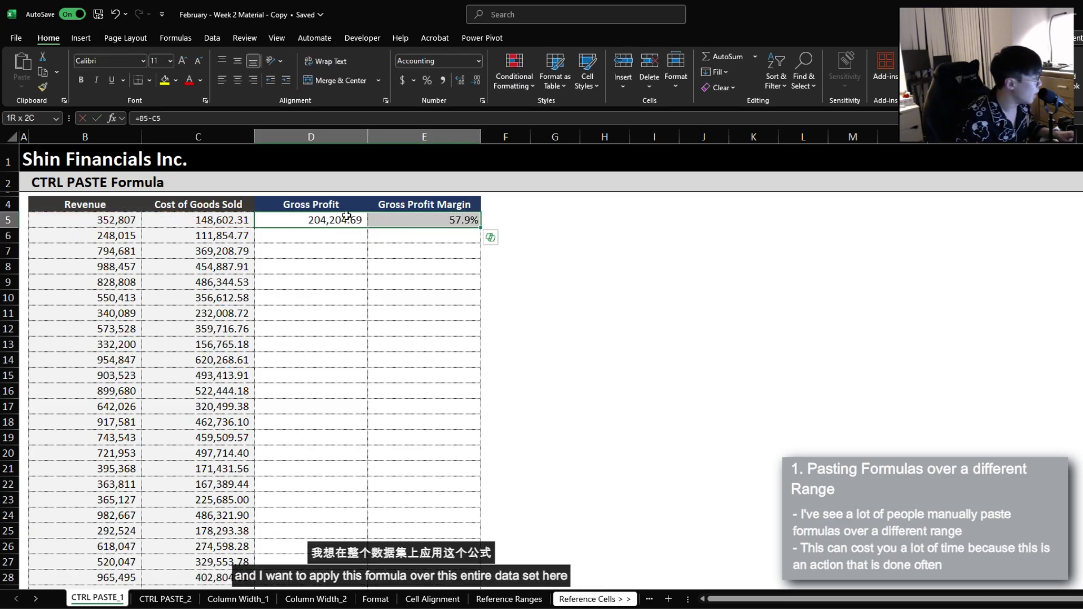
{"action": "scroll", "coordinate": [224, 426], "scroll_direction": "down", "scroll_amount": 9}
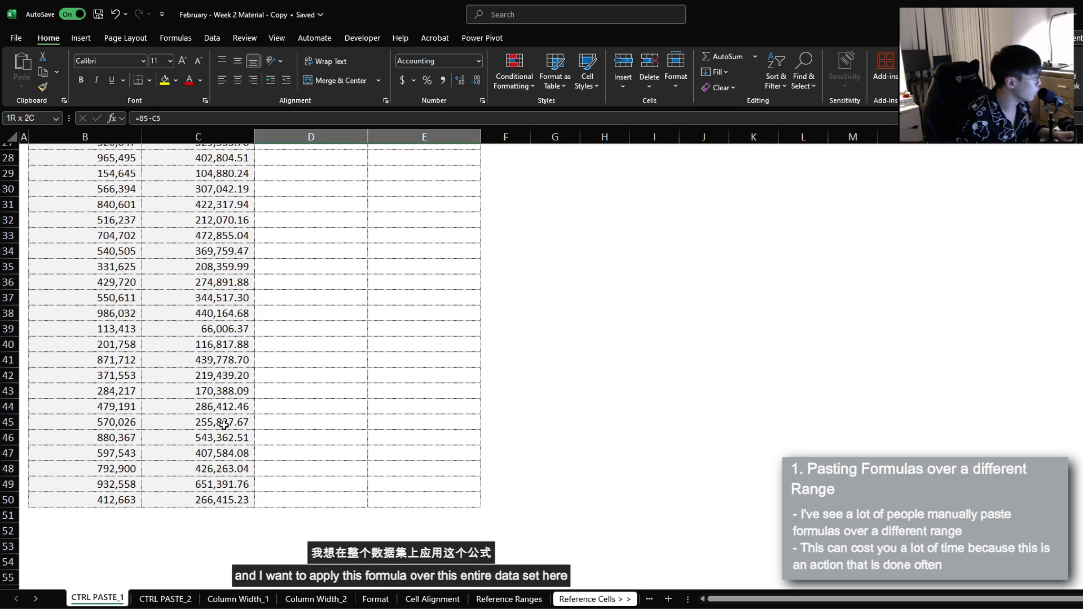
{"action": "left_click_drag", "start_coordinate": [210, 504], "coordinate": [210, 291]}
{"action": "scroll", "coordinate": [237, 310], "scroll_direction": "up", "scroll_amount": 9}
{"action": "left_click_drag", "start_coordinate": [332, 220], "coordinate": [459, 295]}
{"action": "scroll", "coordinate": [459, 295], "scroll_direction": "up", "scroll_amount": 7}
{"action": "key", "text": "Down"}
{"action": "key", "text": "shift+Right"}
{"action": "key", "text": "ctrl+shift+Down"}
{"action": "key", "text": "Delete"}
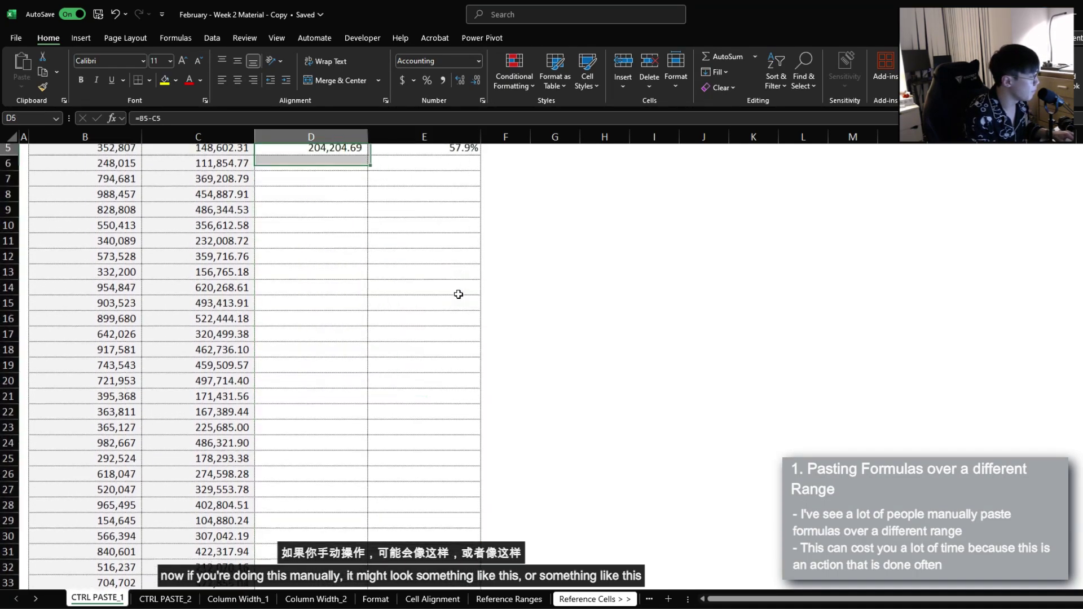
Try to copy the D5:E5 formulas down to row 50 by extending the selection row by row, and undo the paste
{"action": "key", "text": "Up"}
{"action": "key", "text": "shift+Right"}
{"action": "key", "text": "ctrl+c"}
{"action": "key", "text": "shift+Down"}
{"action": "key", "text": "shift+Down"}
{"action": "key", "text": "shift+Down"}
{"action": "key", "text": "shift+Down"}
{"action": "key", "text": "shift+Down"}
{"action": "key", "text": "shift+Down"}
{"action": "key", "text": "shift+Down"}
{"action": "key", "text": "shift+Down"}
{"action": "key", "text": "shift+Down"}
{"action": "key", "text": "shift+Down"}
{"action": "key", "text": "shift+Down"}
{"action": "key", "text": "shift+Down"}
{"action": "key", "text": "shift+Down"}
{"action": "key", "text": "shift+Down"}
{"action": "key", "text": "shift+Down"}
{"action": "key", "text": "shift+Down"}
{"action": "key", "text": "shift+Down"}
{"action": "key", "text": "shift+Down"}
{"action": "key", "text": "shift+Down"}
{"action": "key", "text": "shift+Down"}
{"action": "key", "text": "shift+Down"}
{"action": "key", "text": "shift+Down"}
{"action": "key", "text": "shift+Down"}
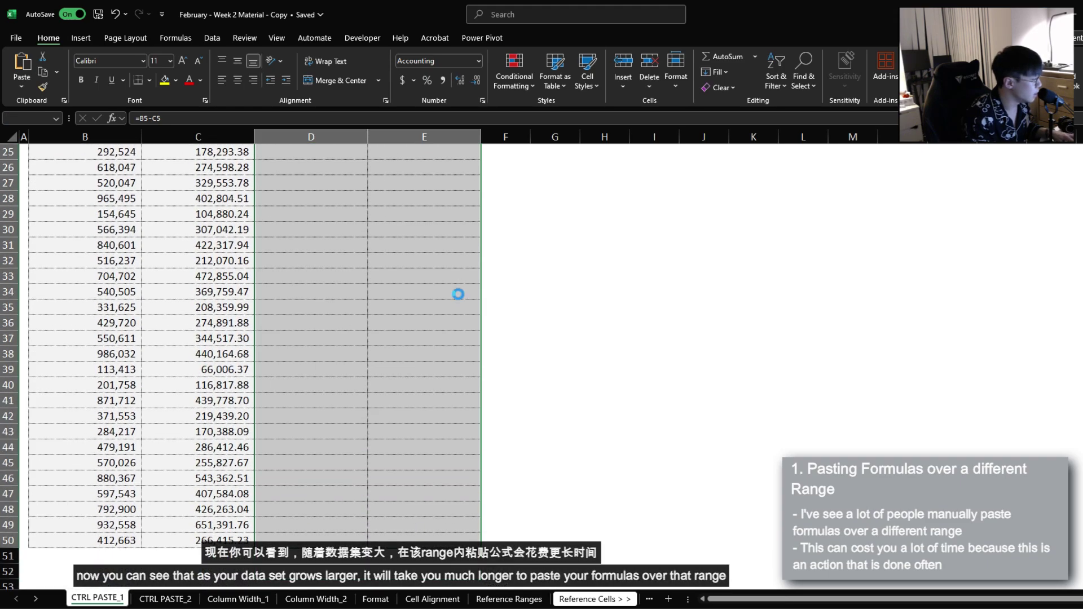
{"action": "key", "text": "ctrl+v"}
{"action": "key", "text": "ctrl+z"}
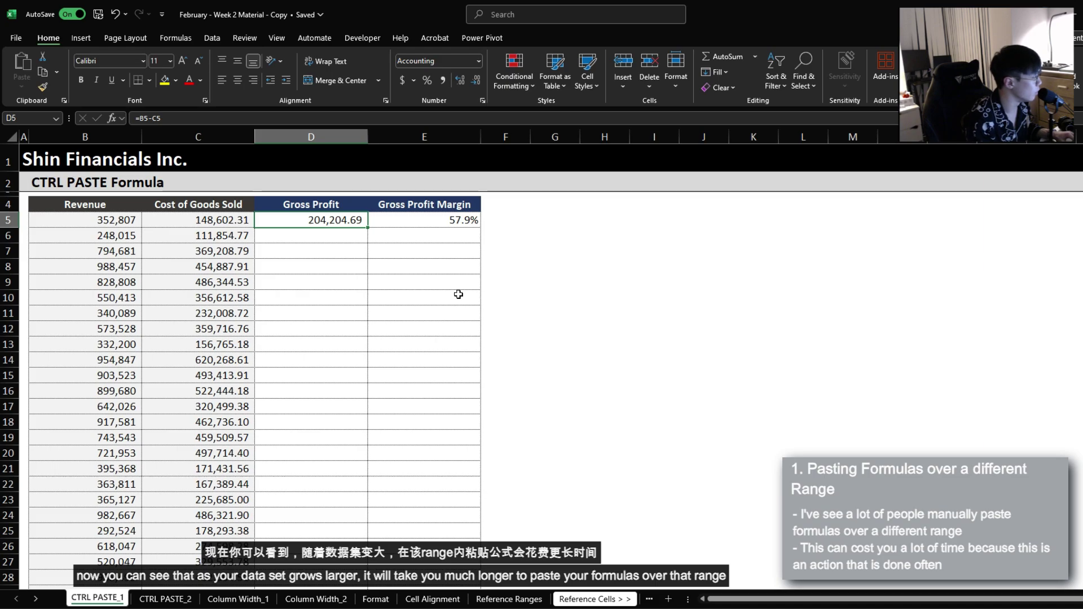
Copy the D5:E5 formulas and paste them over D5:E50, using the last Cost of Goods Sold row to select the range upward
{"action": "key", "text": "shift+Right"}
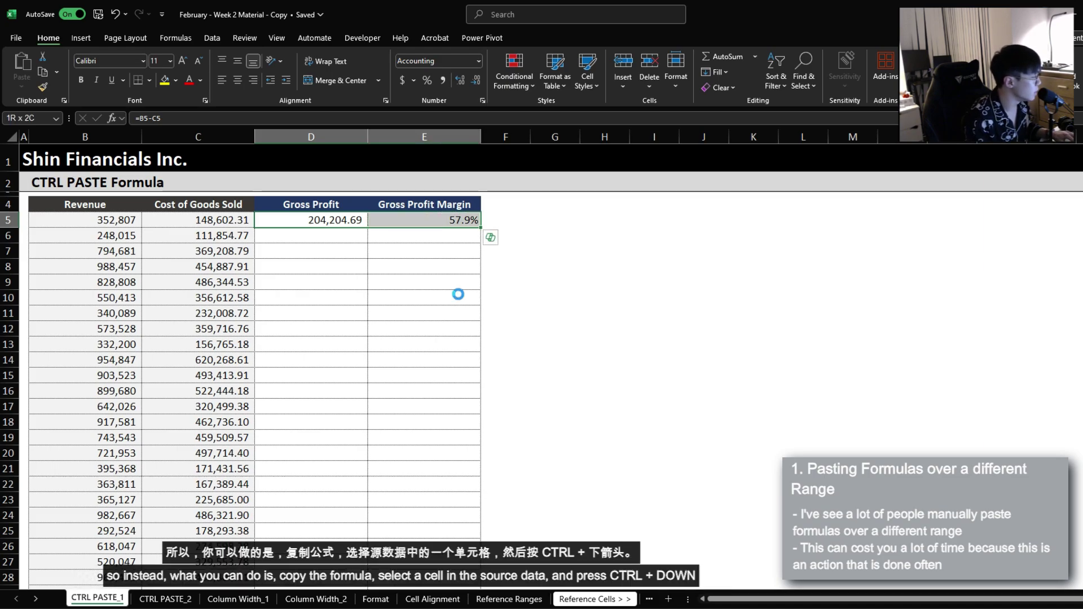
{"action": "key", "text": "ctrl+c"}
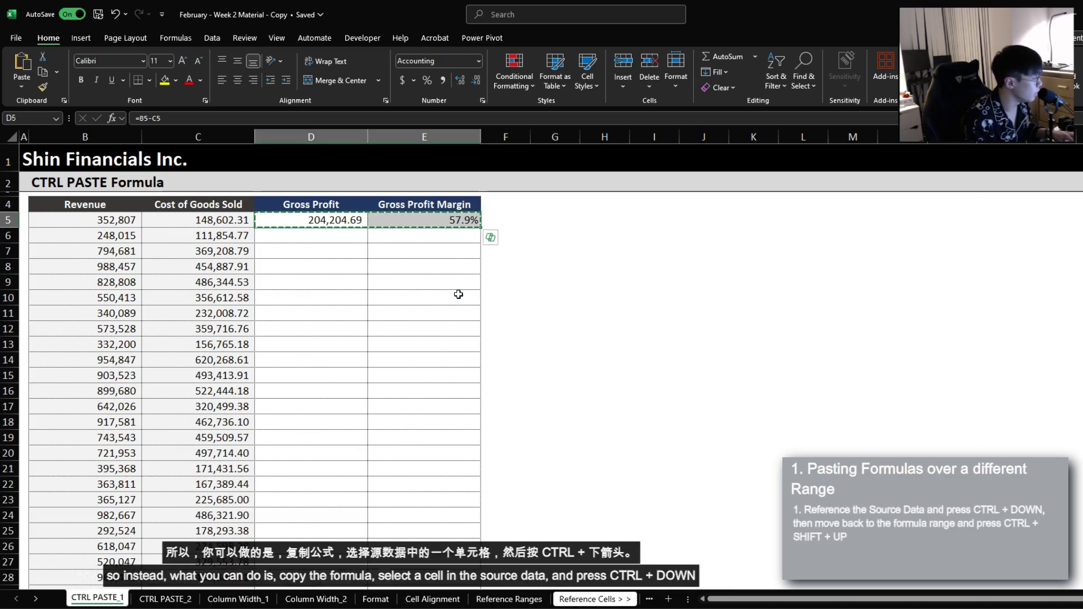
{"action": "key", "text": "Left"}
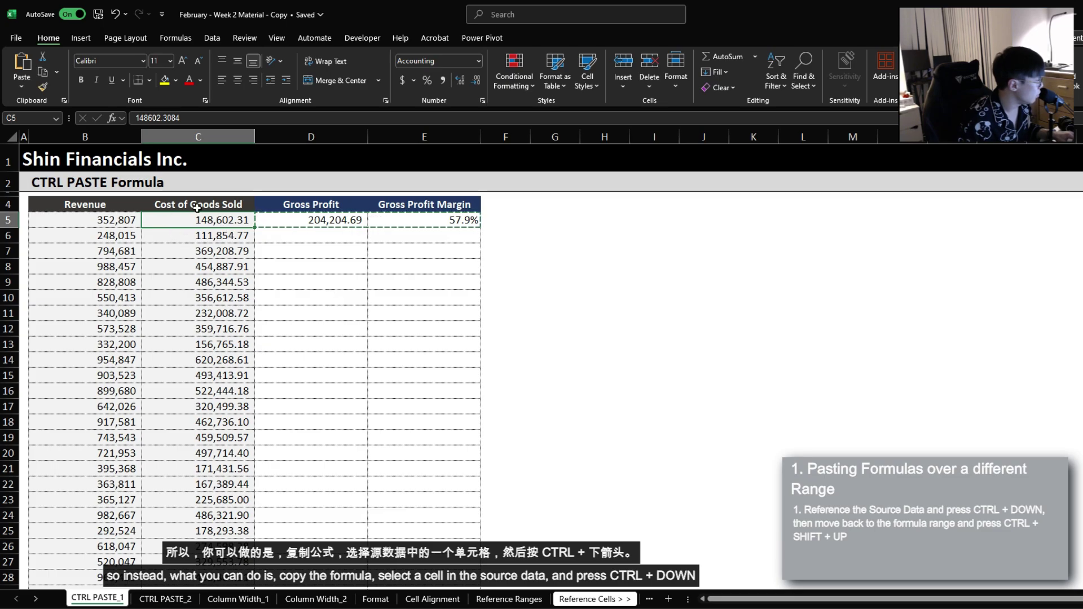
{"action": "key", "text": "ctrl+Down"}
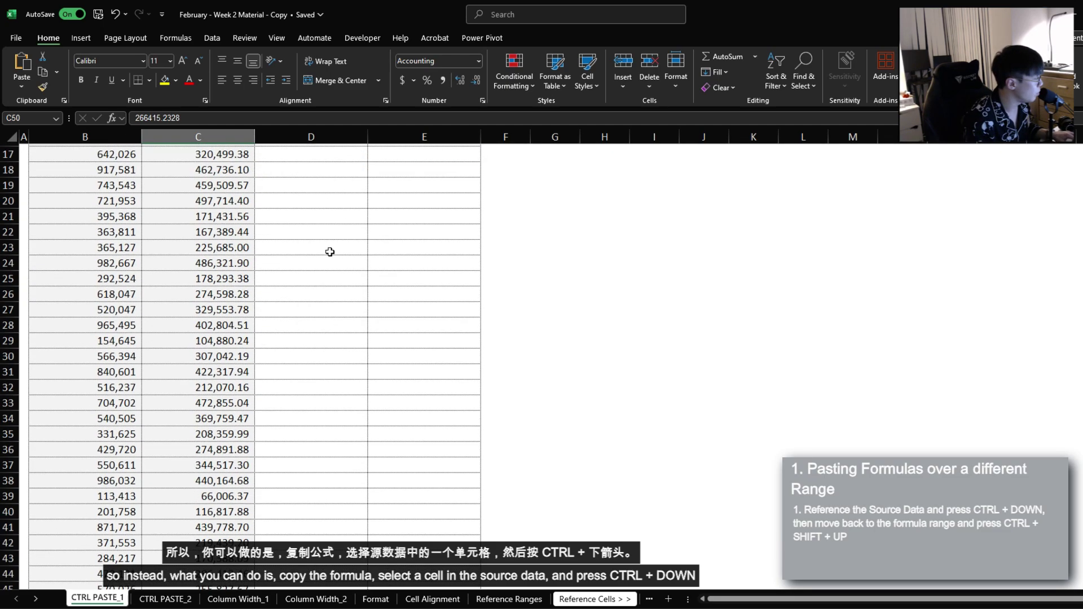
{"action": "key", "text": "Right"}
{"action": "key", "text": "Up"}
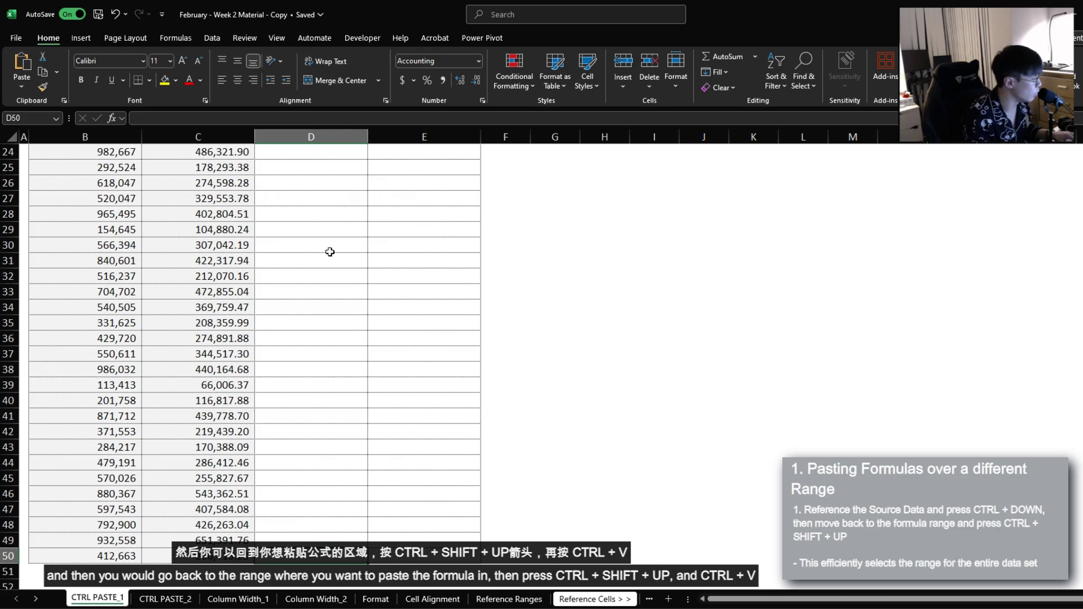
{"action": "key", "text": "shift+Right"}
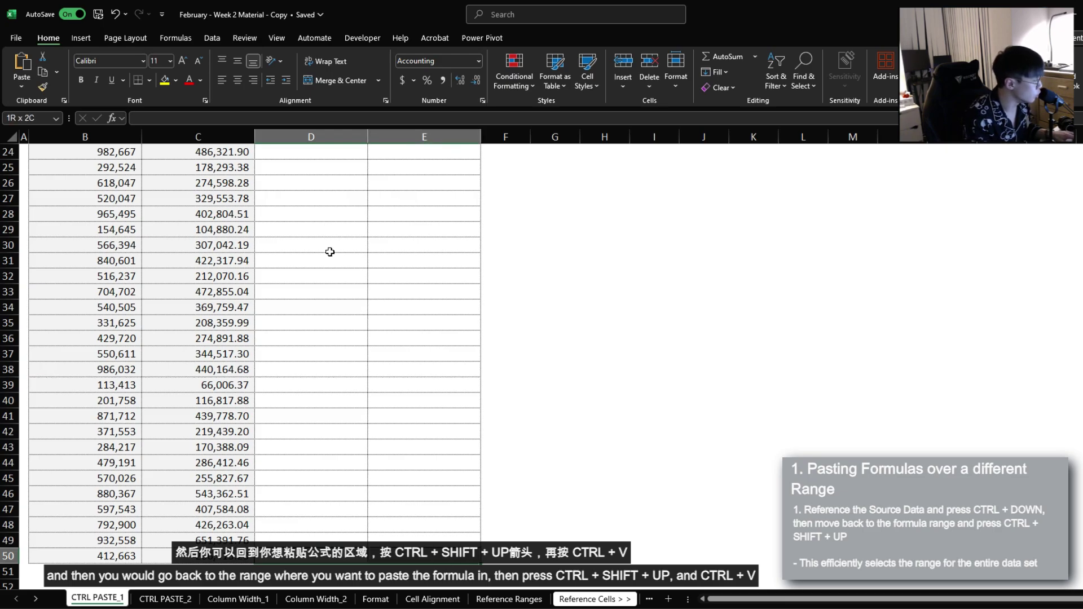
{"action": "key", "text": "ctrl+shift+Up"}
{"action": "key", "text": "ctrl+v"}
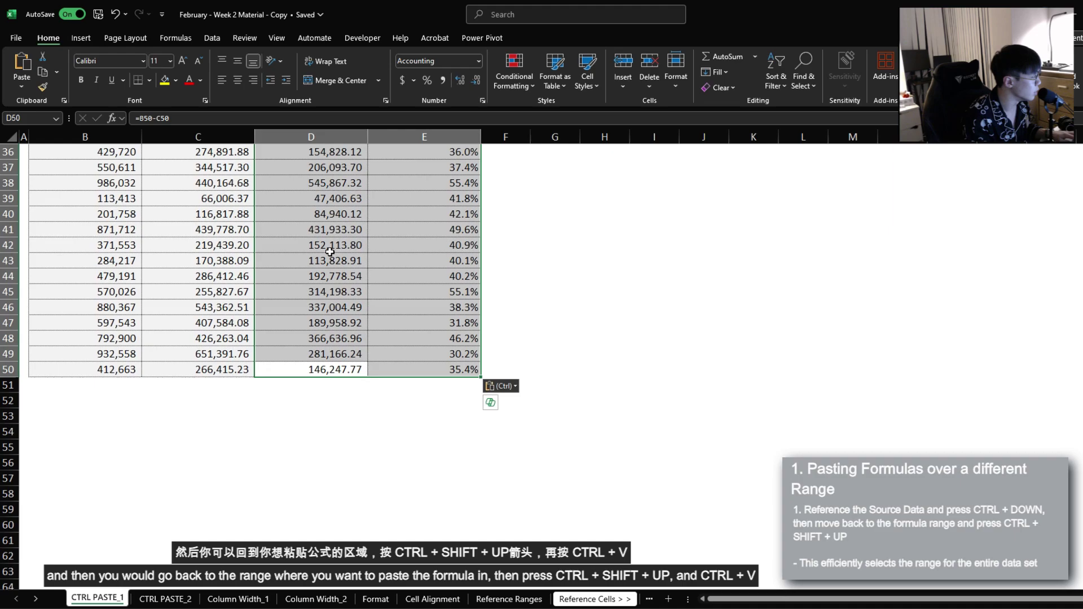
Compare selecting the Gross Profit column upward from the last source data row with selecting it downward from D5
{"action": "key", "text": "ctrl+Up"}
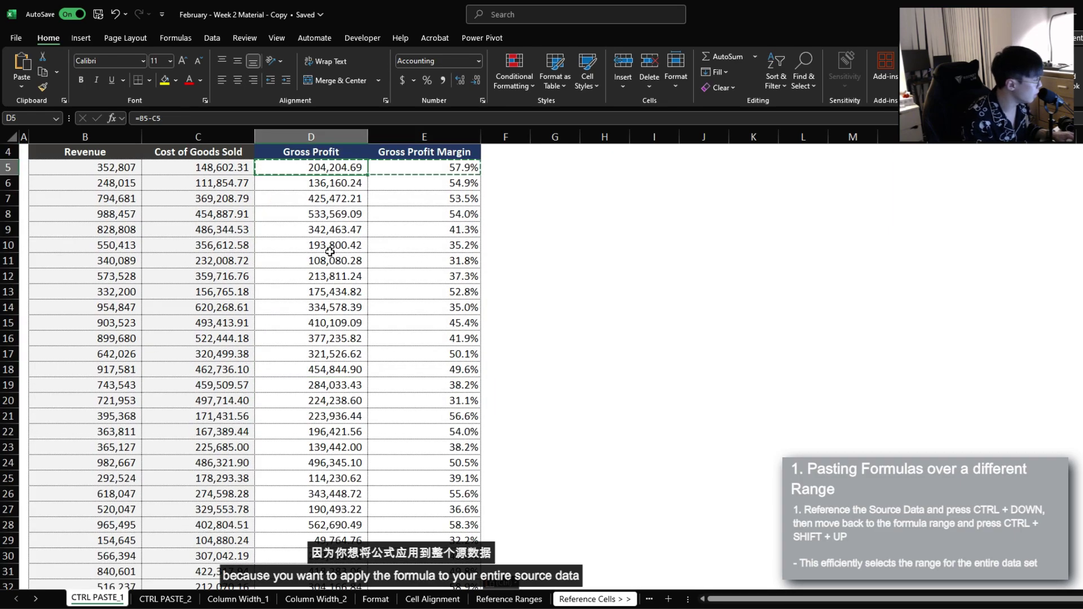
{"action": "key", "text": "Left"}
{"action": "key", "text": "ctrl+shift+Down"}
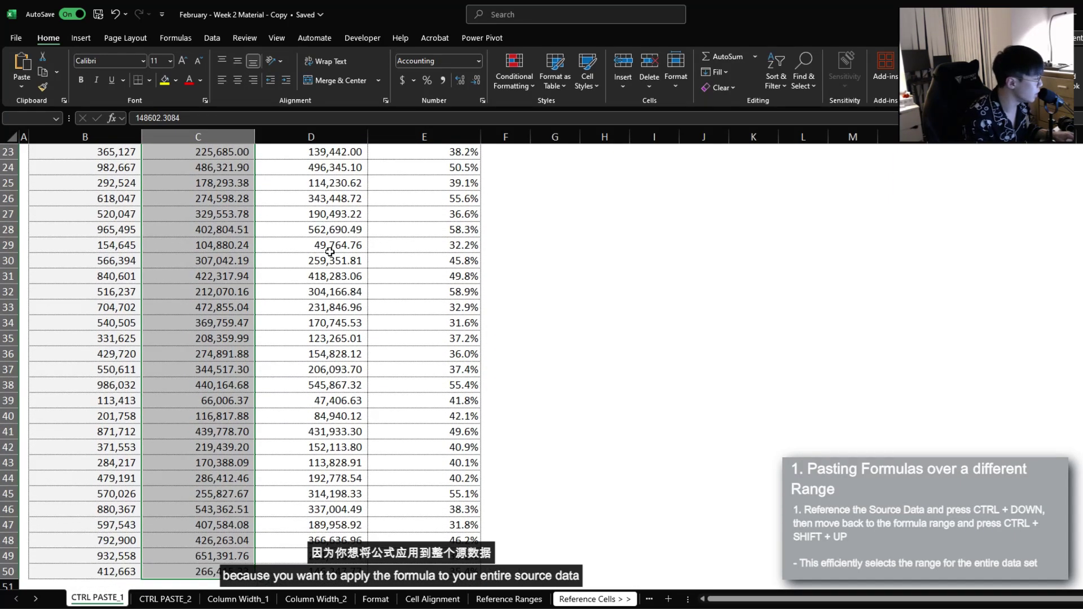
{"action": "key", "text": "ctrl+Up"}
{"action": "key", "text": "ctrl+Down"}
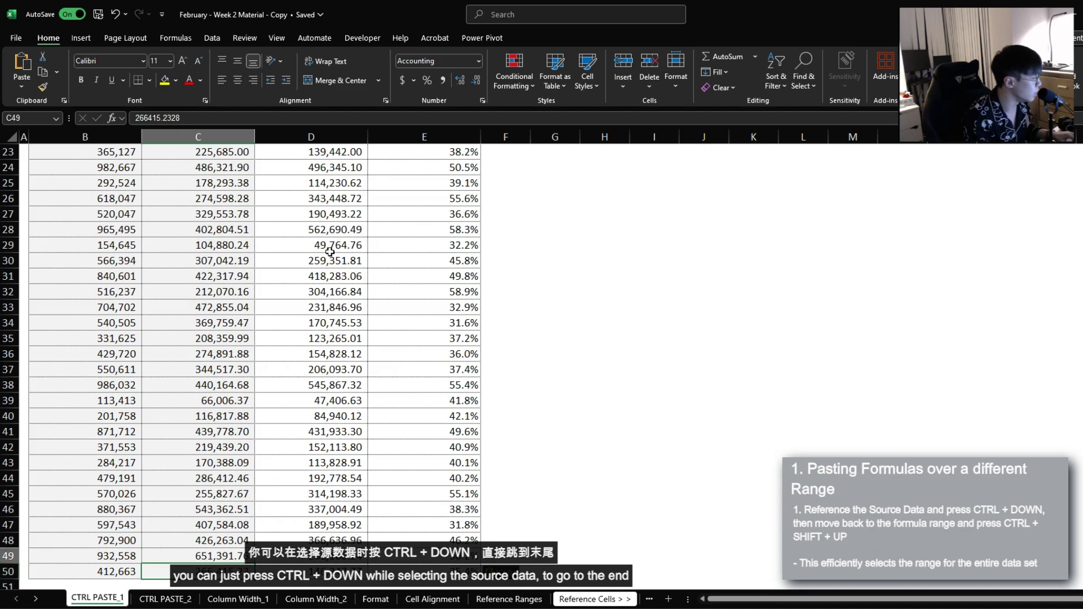
{"action": "key", "text": "ctrl+Up"}
{"action": "key", "text": "ctrl+Down"}
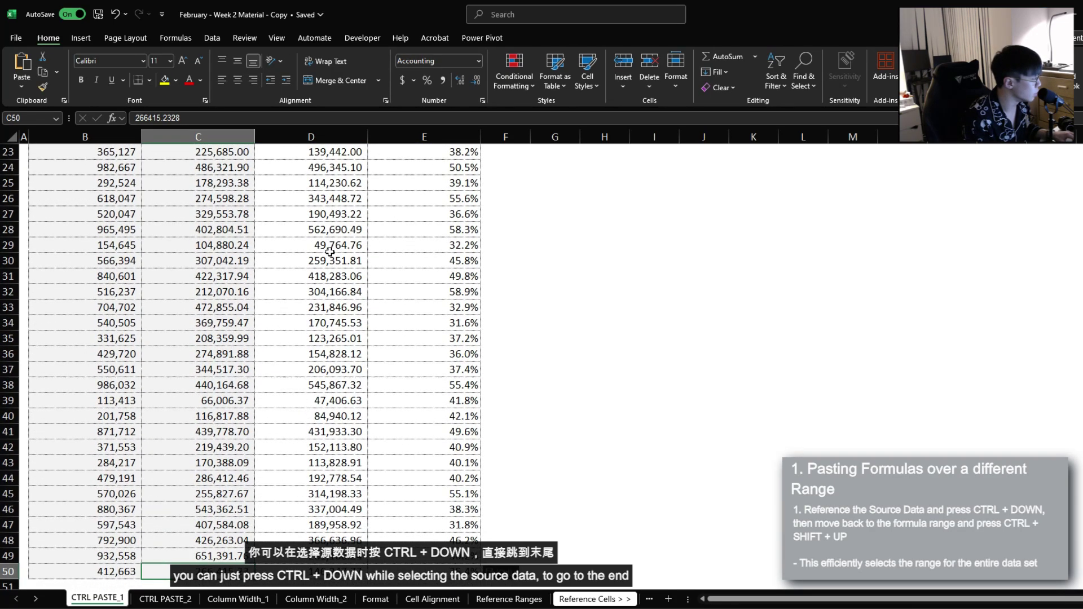
{"action": "key", "text": "Right"}
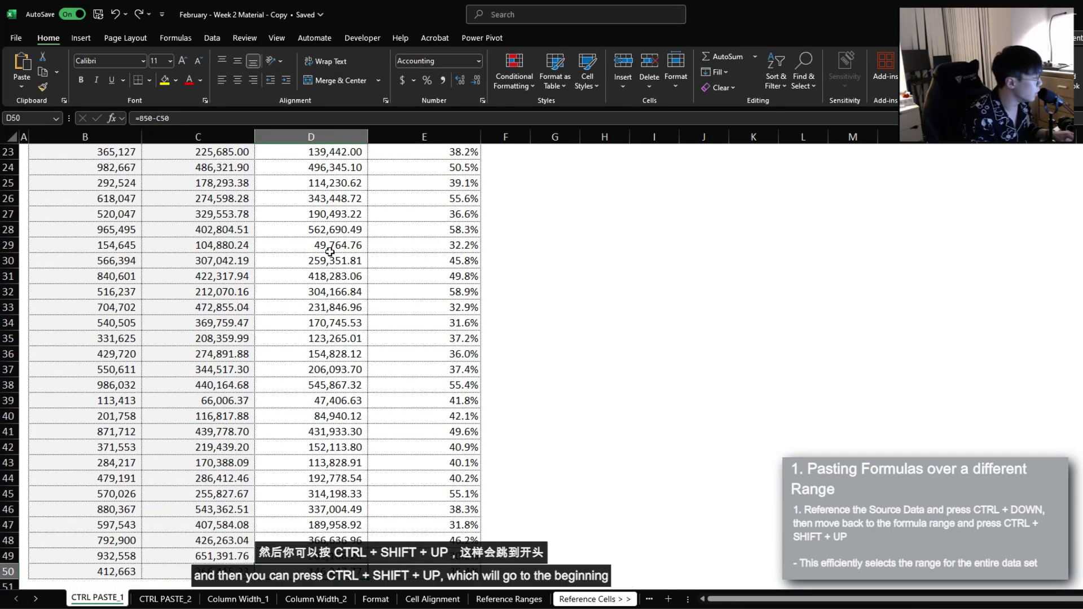
{"action": "key", "text": "ctrl+shift+Up"}
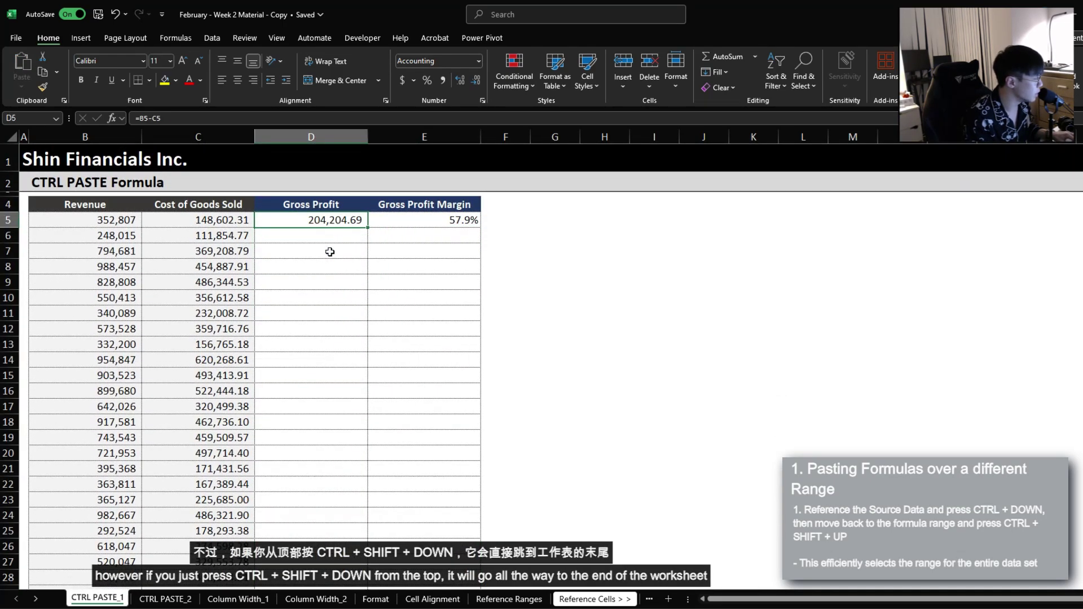
{"action": "key", "text": "ctrl+shift+Down"}
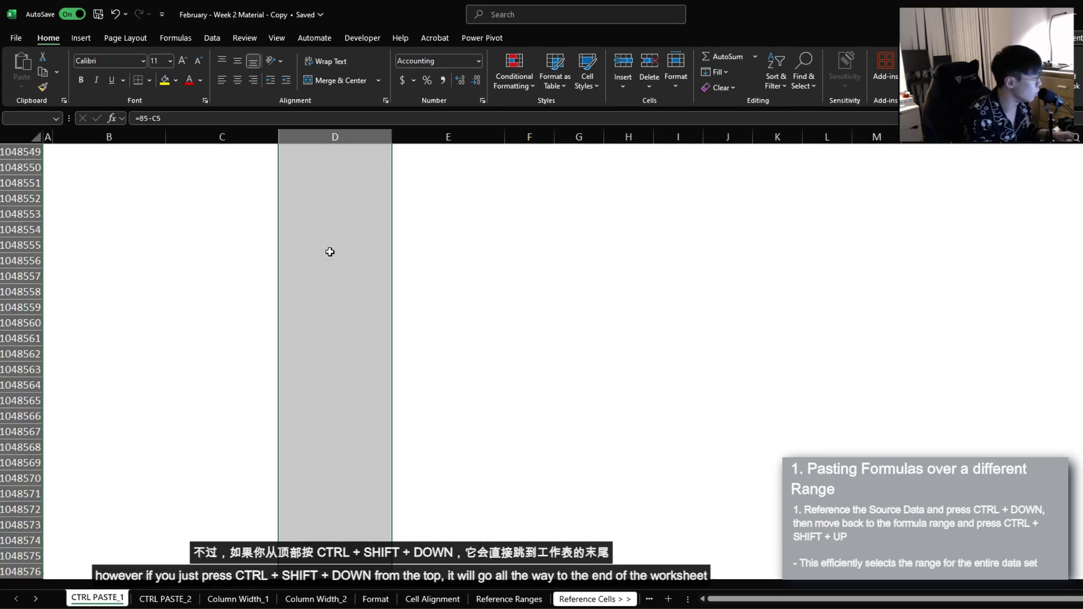
{"action": "key", "text": "ctrl+shift+Up"}
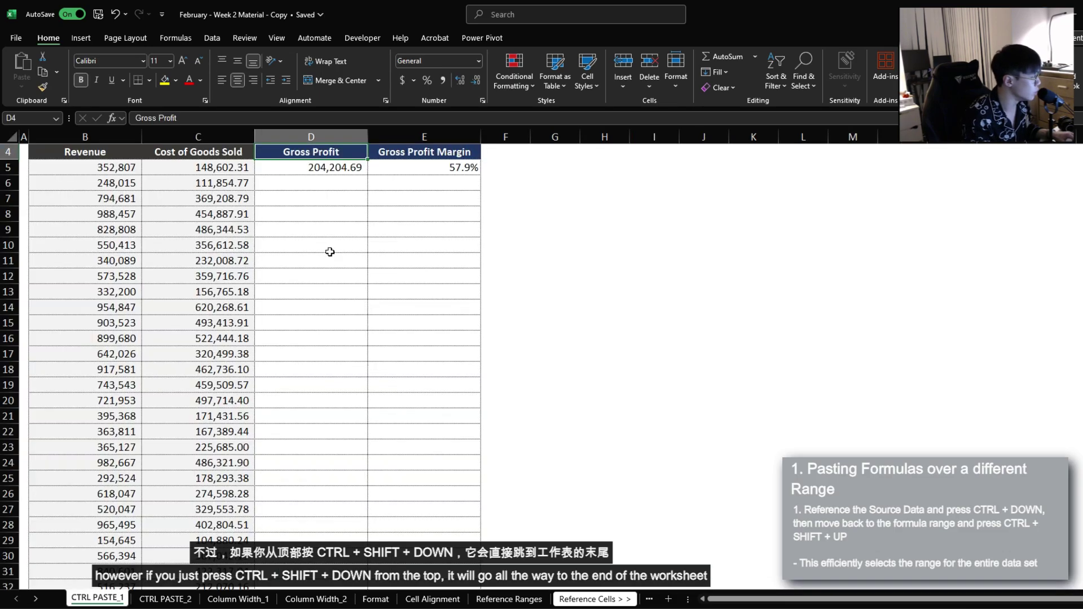
Copy the D5:E5 formulas and select from D6 through the worksheet's last used cell, E50
{"action": "key", "text": "shift+Right"}
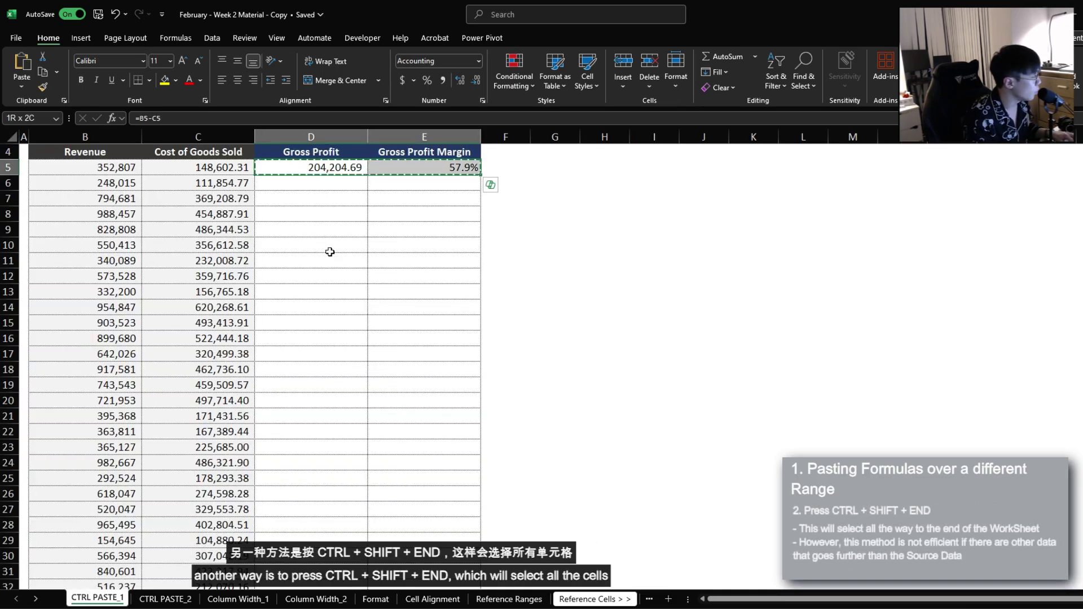
{"action": "key", "text": "ctrl+c"}
{"action": "key", "text": "Down"}
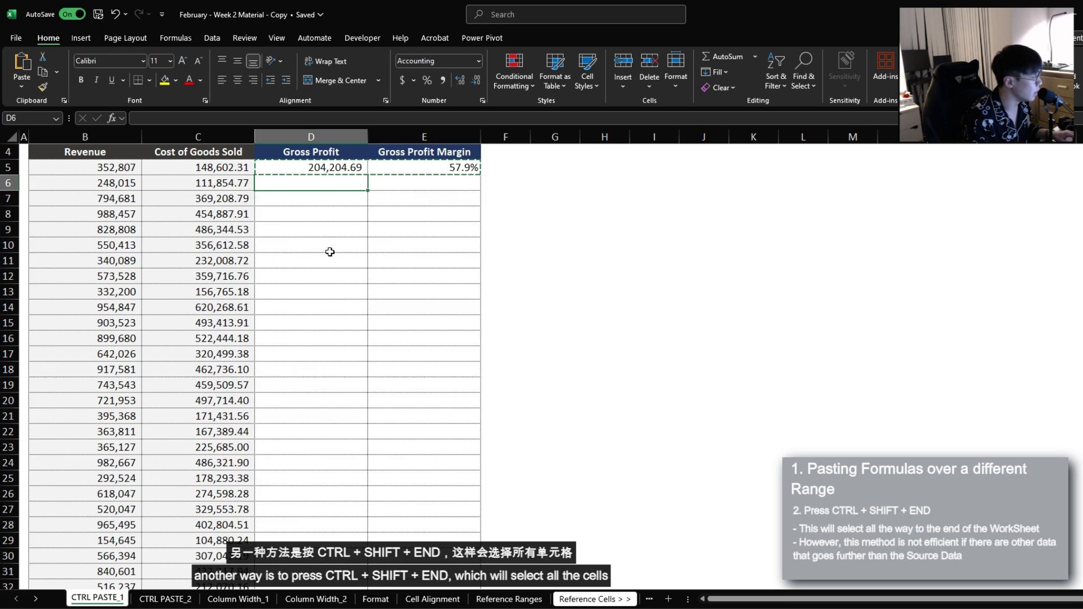
{"action": "key", "text": "ctrl+shift+End"}
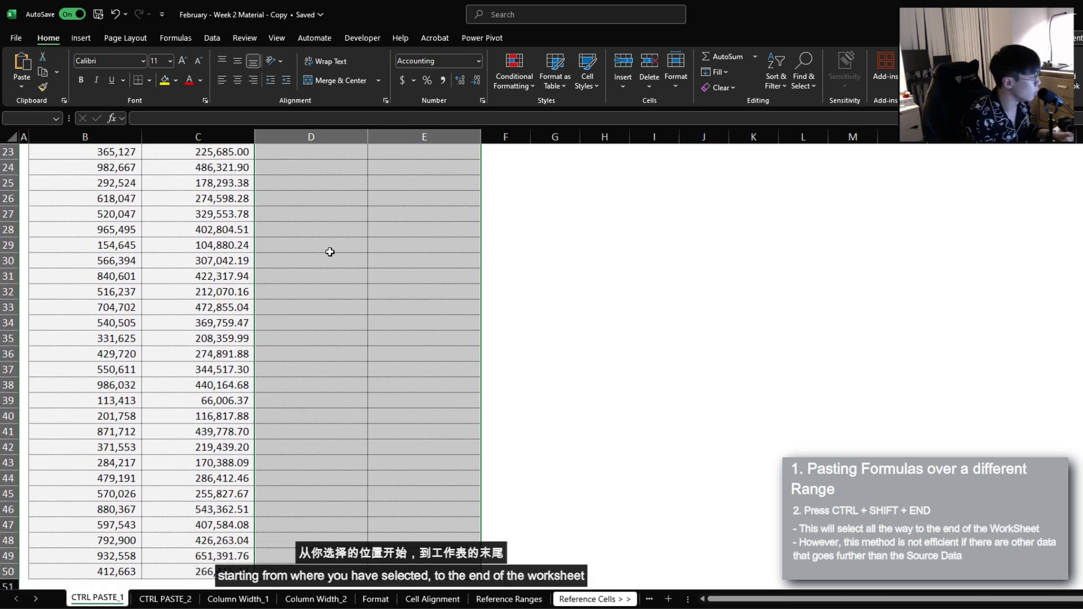
{"action": "scroll", "coordinate": [330, 252], "scroll_direction": "down", "scroll_amount": 2}
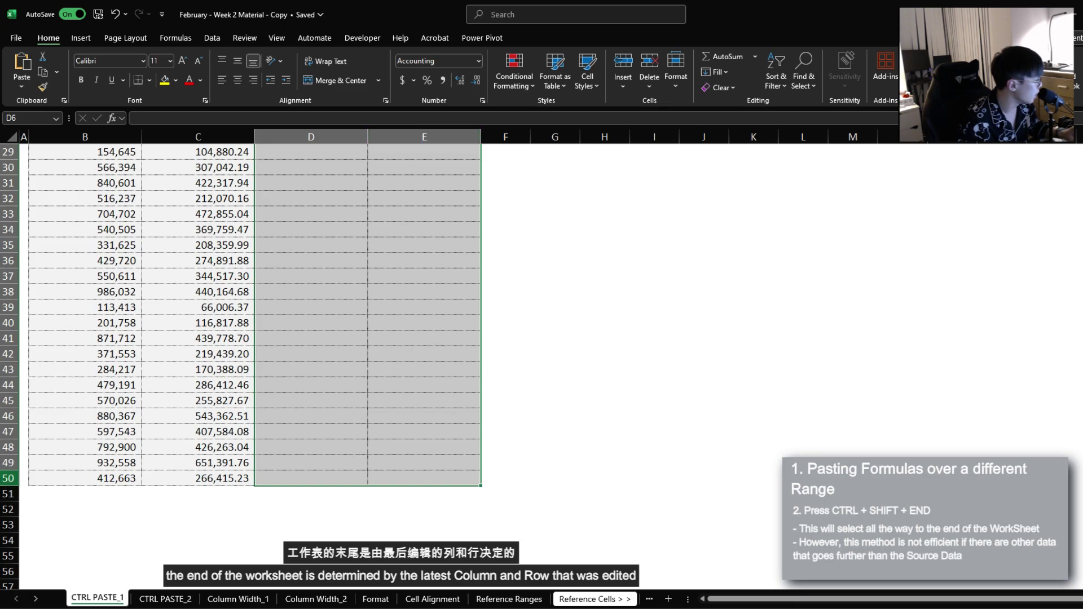
{"action": "scroll", "coordinate": [415, 394], "scroll_direction": "down", "scroll_amount": 2}
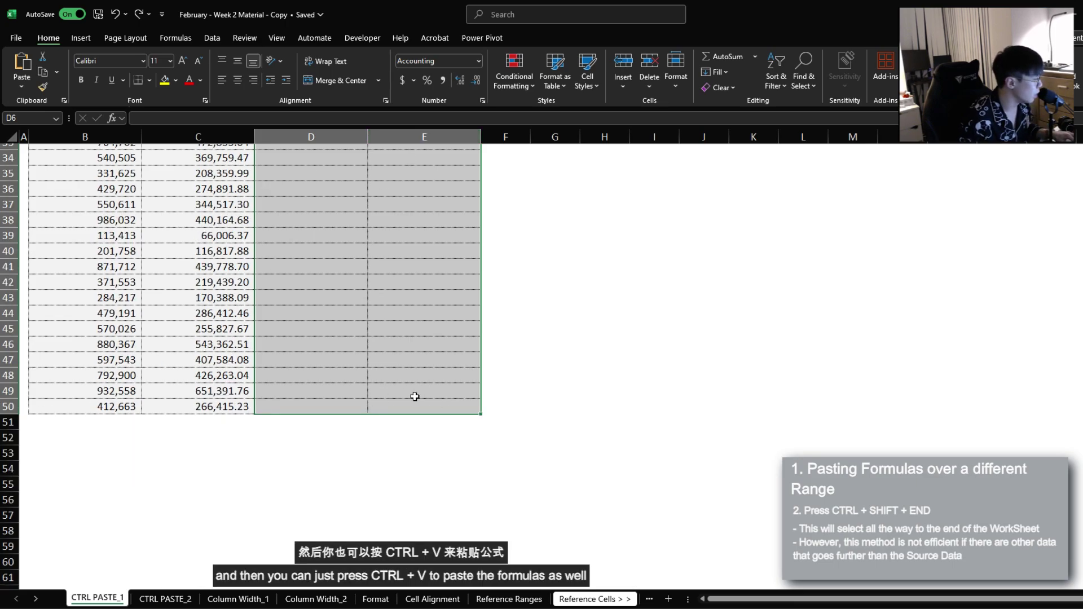
On the CTRL PASTE_2 sheet, fill J5 with the Gross Profit formula =B5-C5 and K5 with the Gross Profit Margin formula
{"action": "scroll", "coordinate": [425, 423], "scroll_direction": "up", "scroll_amount": 11}
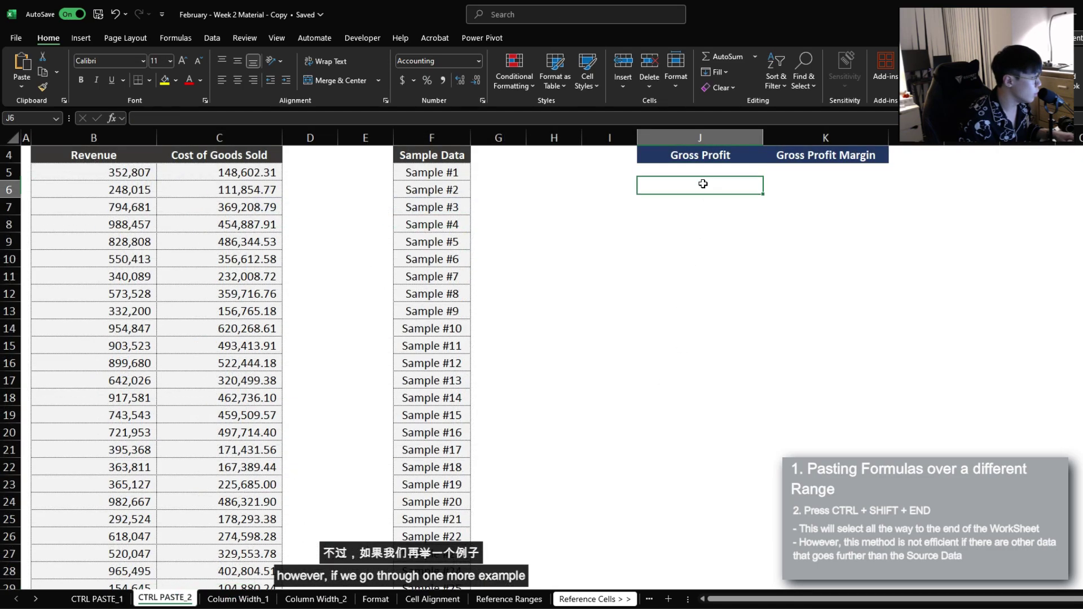
{"action": "left_click", "coordinate": [713, 171]}
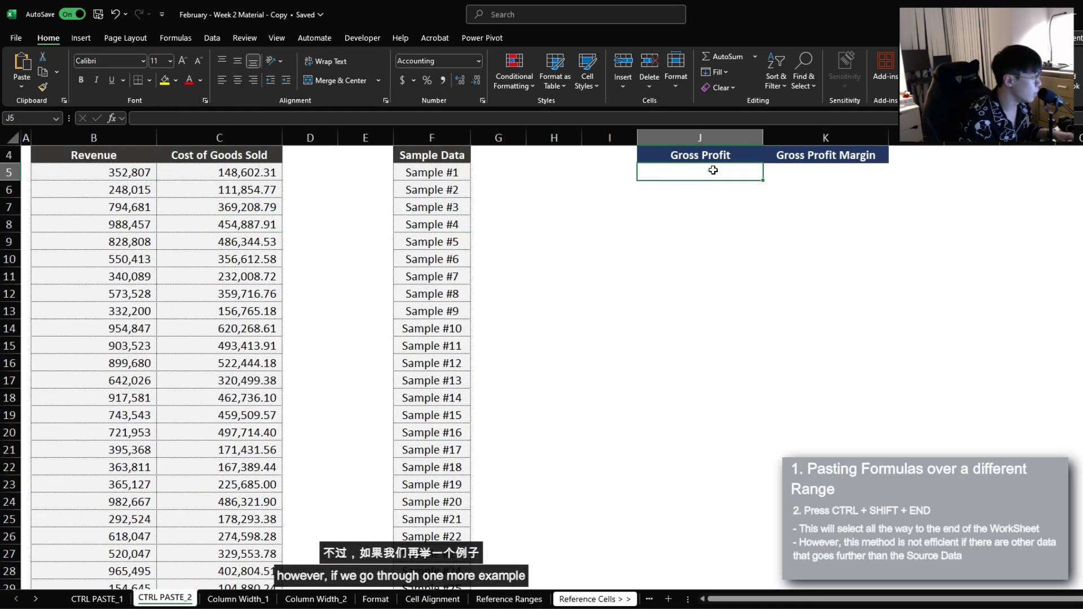
{"action": "key", "text": "ctrl+v"}
Copy J5:K5 and extend the selection to the last used row, comparing that row with the end of the source data
{"action": "left_click", "coordinate": [713, 171]}
{"action": "key", "text": "shift+Right"}
{"action": "key", "text": "ctrl+c"}
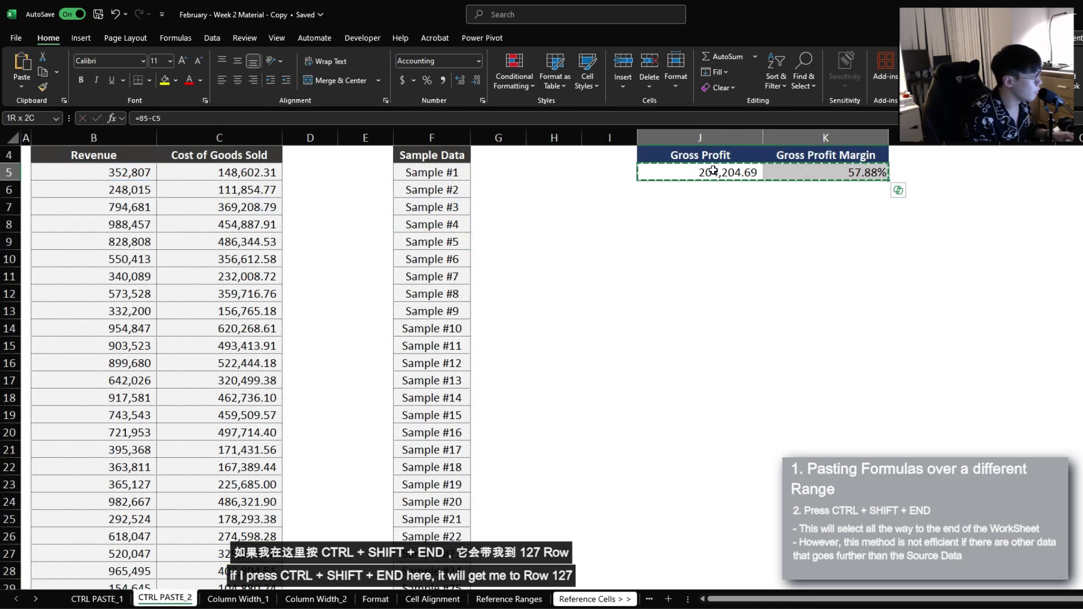
{"action": "key", "text": "ctrl+shift+End"}
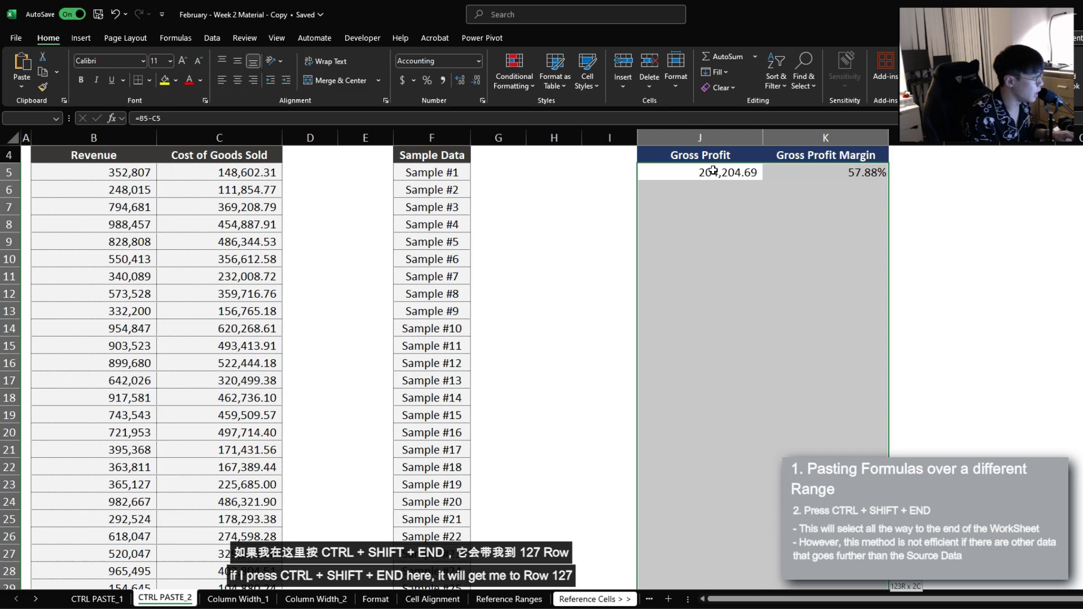
{"action": "scroll", "coordinate": [724, 266], "scroll_direction": "down", "scroll_amount": 2}
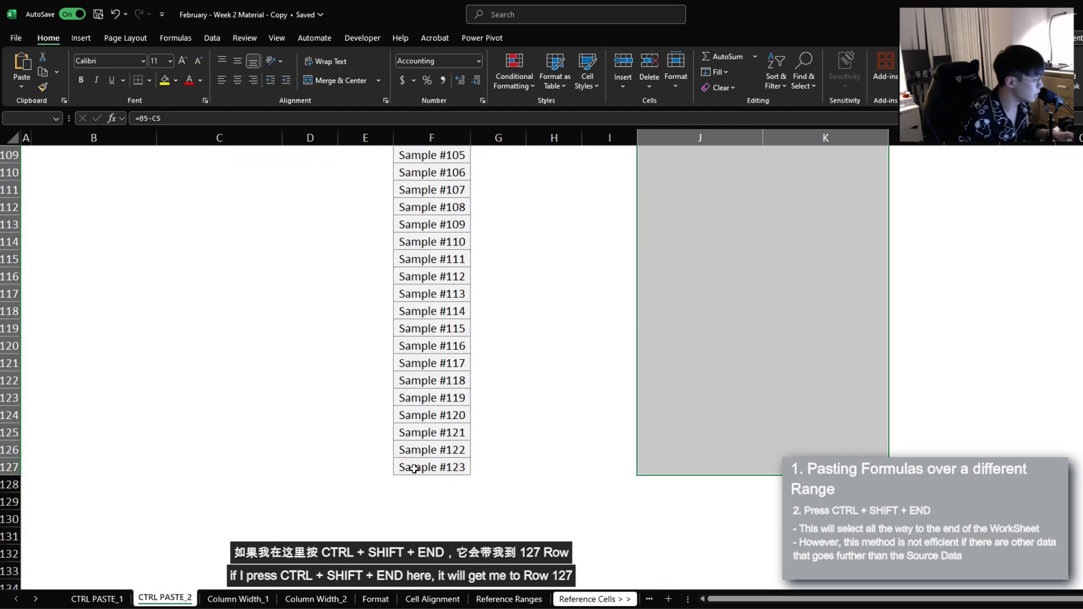
{"action": "left_click", "coordinate": [11, 467]}
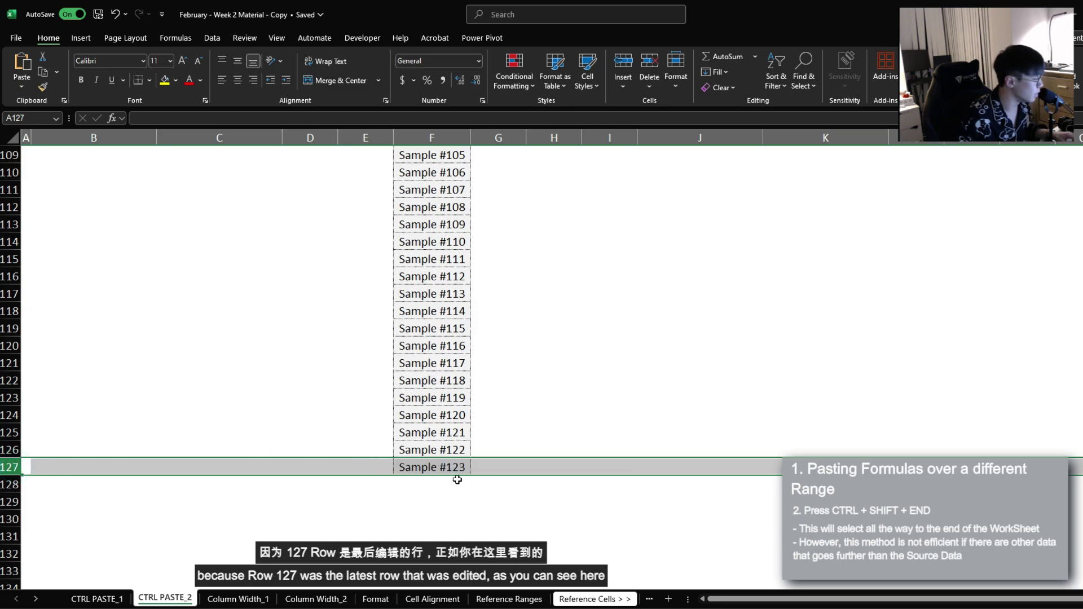
{"action": "scroll", "coordinate": [433, 467], "scroll_direction": "up", "scroll_amount": 20}
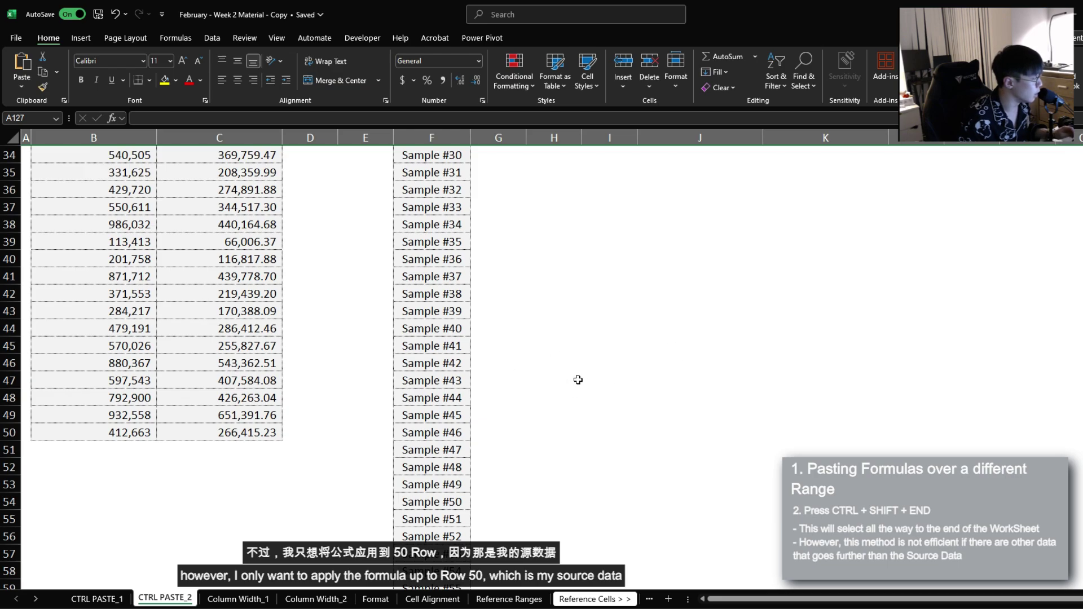
Select the last row of the source data, B50:C50, to check where it ends
{"action": "left_click", "coordinate": [84, 430]}
{"action": "key", "text": "shift+Right"}
{"action": "scroll", "coordinate": [262, 433], "scroll_direction": "up", "scroll_amount": 11}
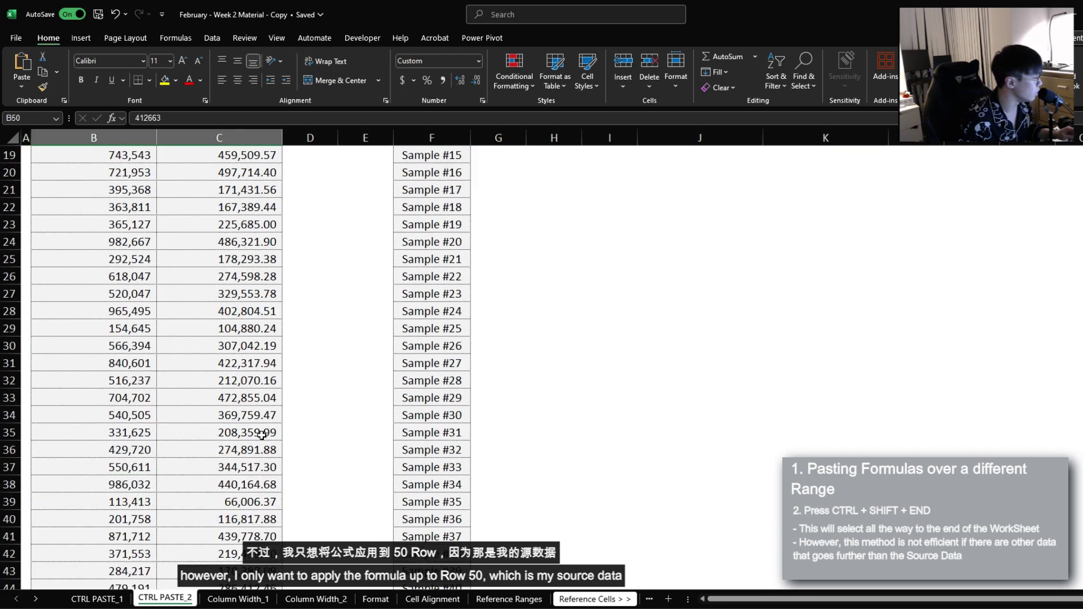
Move from C5 to the end of the source data and across to J50, select up to J5 and paste the copied formulas
{"action": "left_click", "coordinate": [684, 237]}
{"action": "key", "text": "ctrl+Left"}
{"action": "key", "text": "ctrl+Left"}
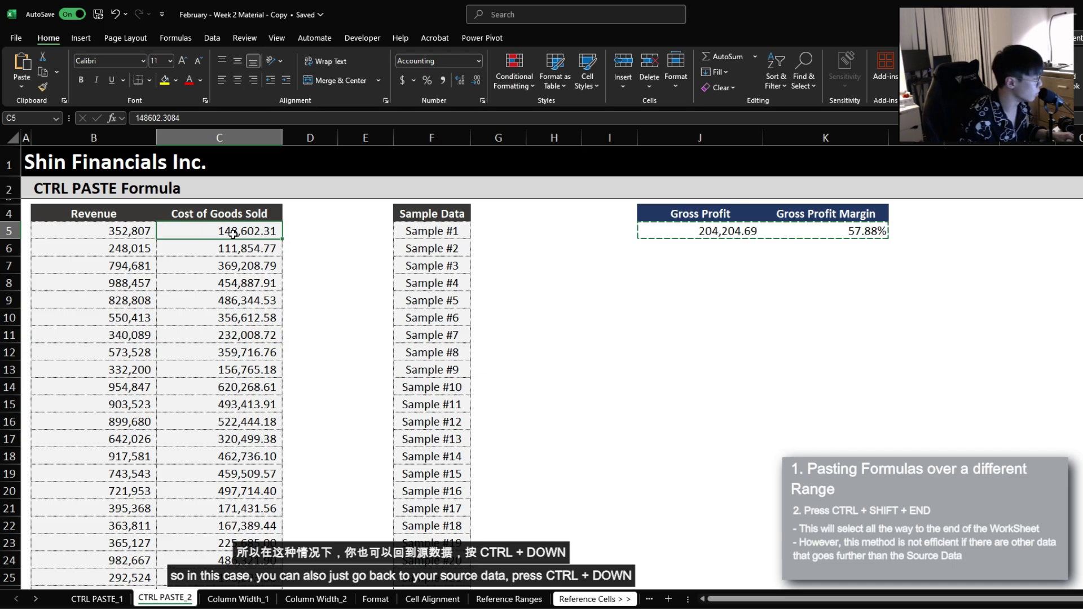
{"action": "key", "text": "ctrl+Down"}
{"action": "key", "text": "Right"}
{"action": "key", "text": "Right"}
{"action": "key", "text": "Right"}
{"action": "key", "text": "Right"}
{"action": "key", "text": "Right"}
{"action": "key", "text": "Right"}
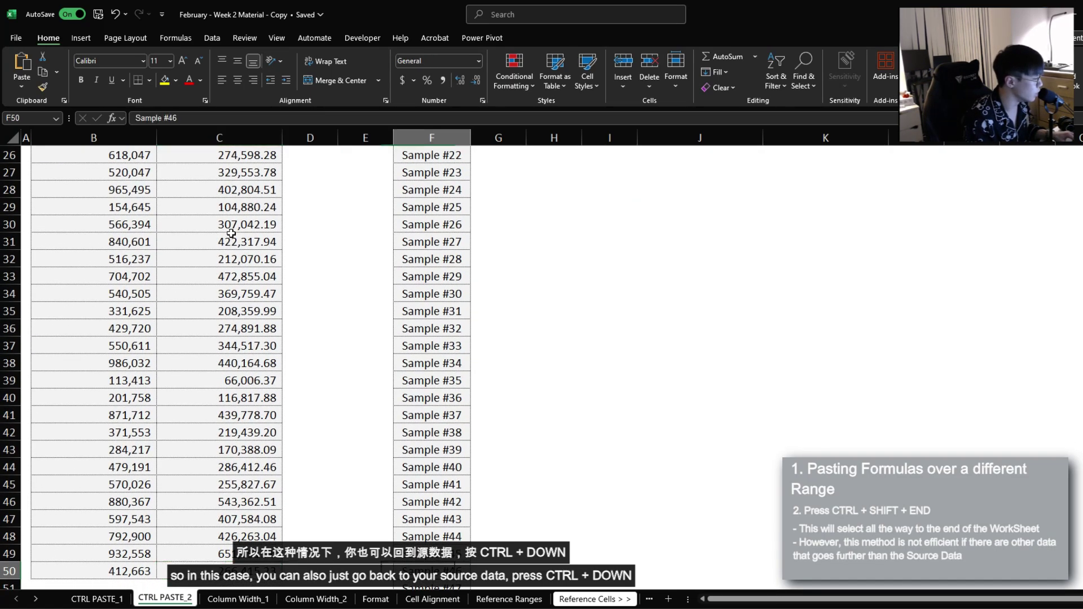
{"action": "key", "text": "Right"}
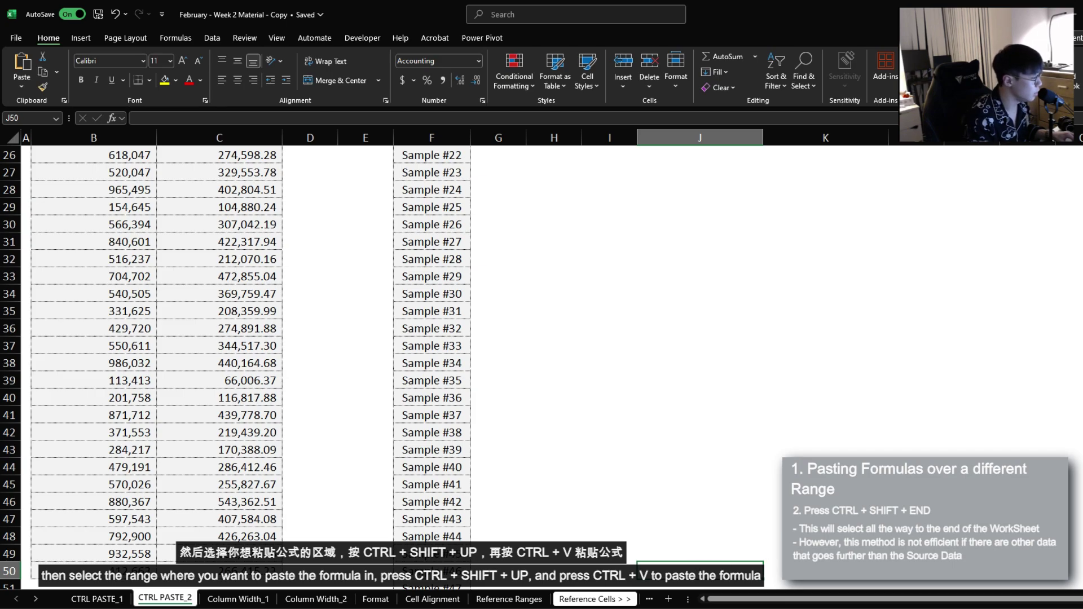
{"action": "key", "text": "ctrl+shift+Up"}
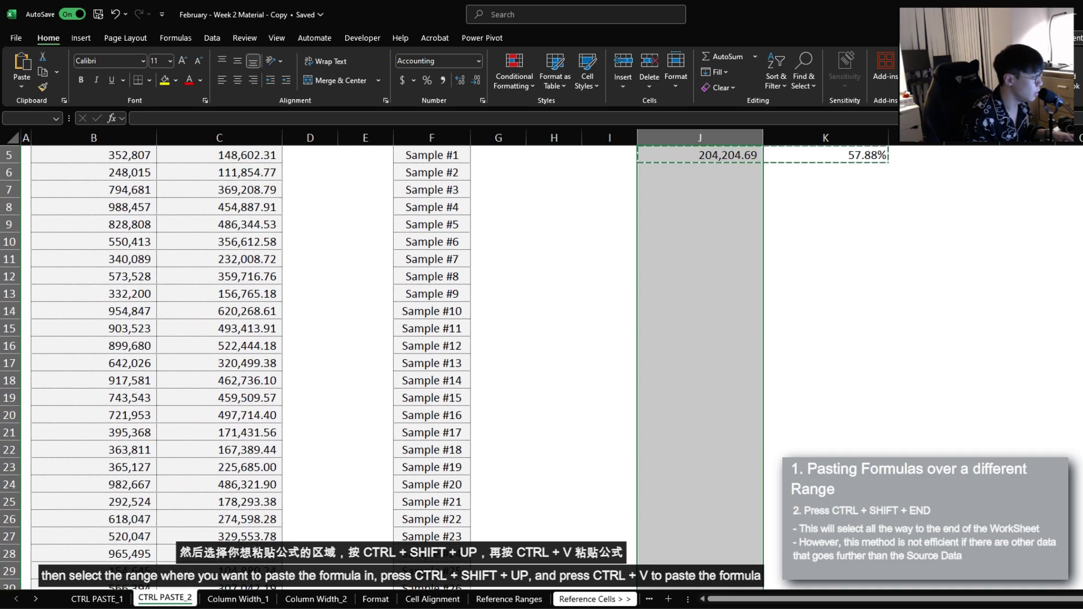
{"action": "key", "text": "ctrl+v"}
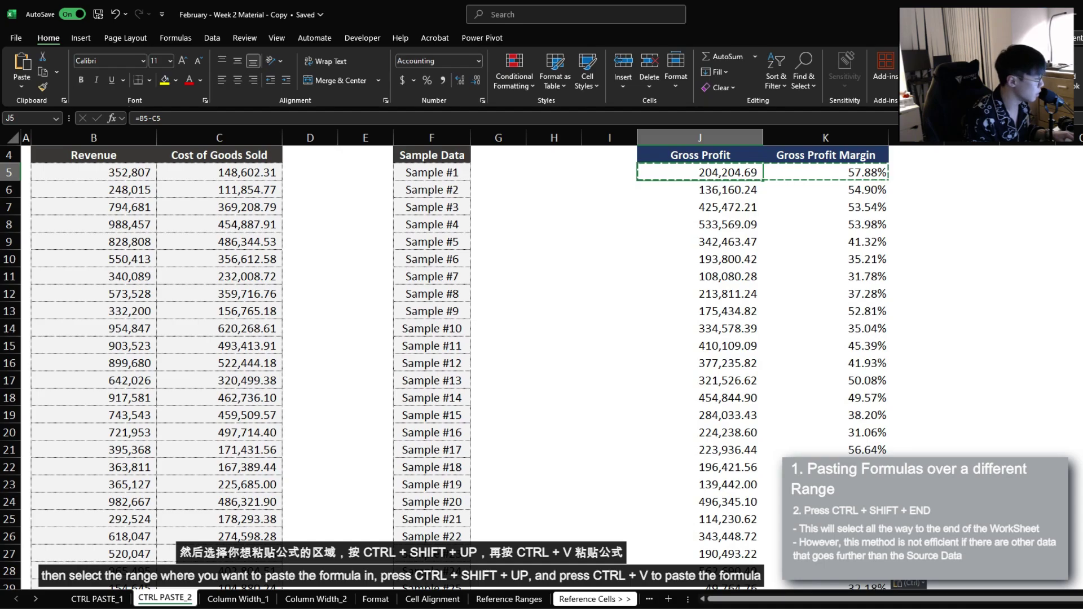
Select the pasted range J5:K50 and examine its corners
{"action": "key", "text": "shift+Right"}
{"action": "key", "text": "ctrl+shift+Down"}
{"action": "key", "text": "ctrl+period"}
{"action": "key", "text": "ctrl+period"}
{"action": "key", "text": "ctrl+period"}
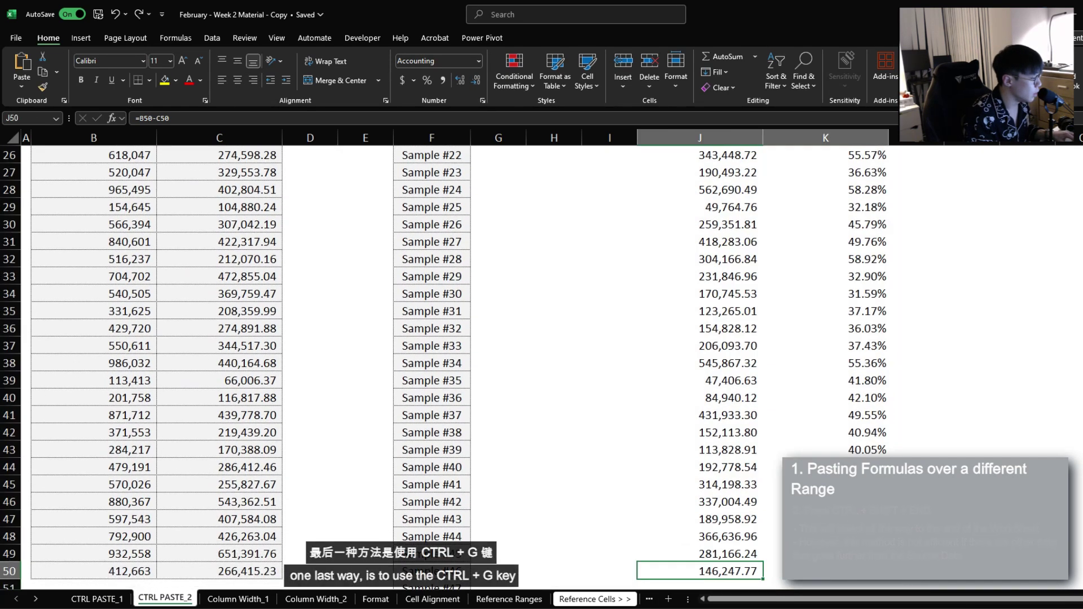
Undo the paste and copy the J5:K5 formulas again
{"action": "key", "text": "ctrl+shift+Up"}
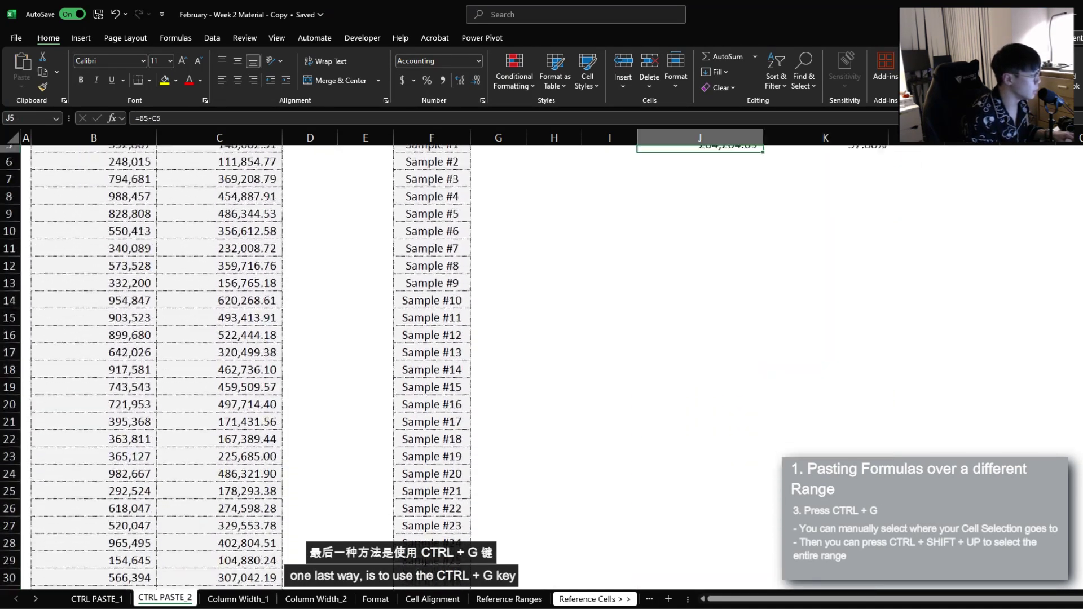
{"action": "scroll", "coordinate": [451, 367], "scroll_direction": "up", "scroll_amount": 1}
{"action": "key", "text": "shift+Right"}
{"action": "key", "text": "ctrl+c"}
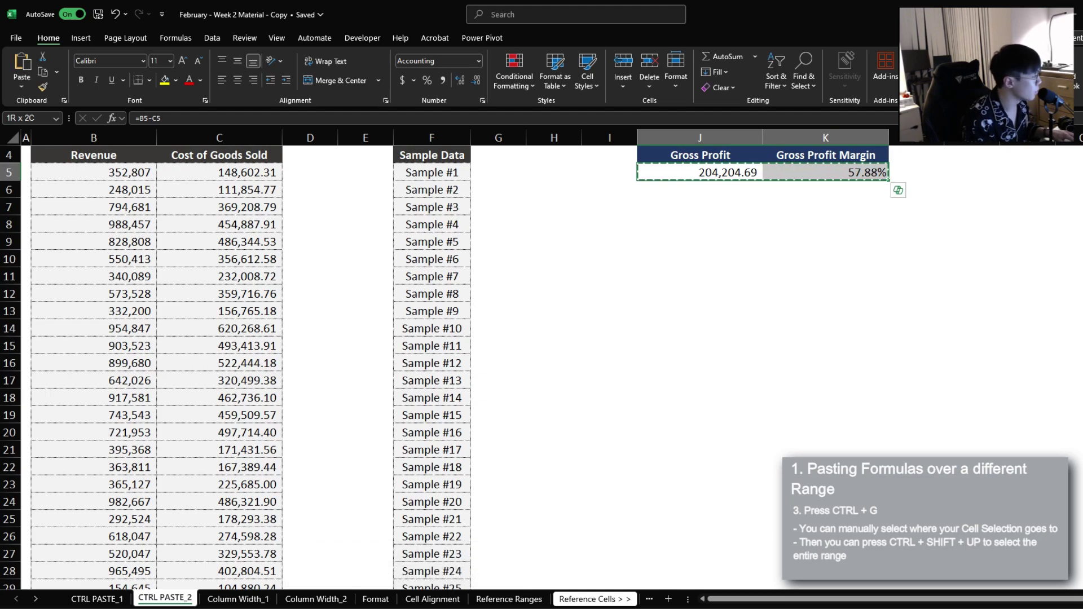
From the end of the Cost of Goods Sold column, move across to J50 and select upward to J5
{"action": "key", "text": "ctrl+Left"}
{"action": "key", "text": "ctrl+Left"}
{"action": "key", "text": "ctrl+Down"}
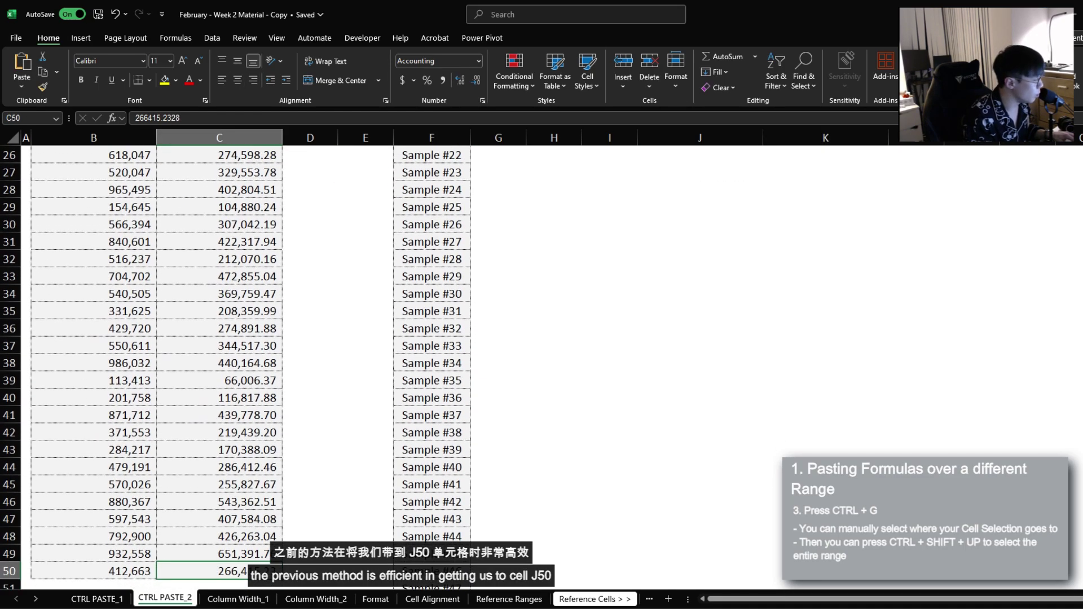
{"action": "key", "text": "Right"}
{"action": "key", "text": "Right"}
{"action": "key", "text": "Right"}
{"action": "key", "text": "Right"}
{"action": "key", "text": "Right"}
{"action": "key", "text": "Right"}
{"action": "key", "text": "Right"}
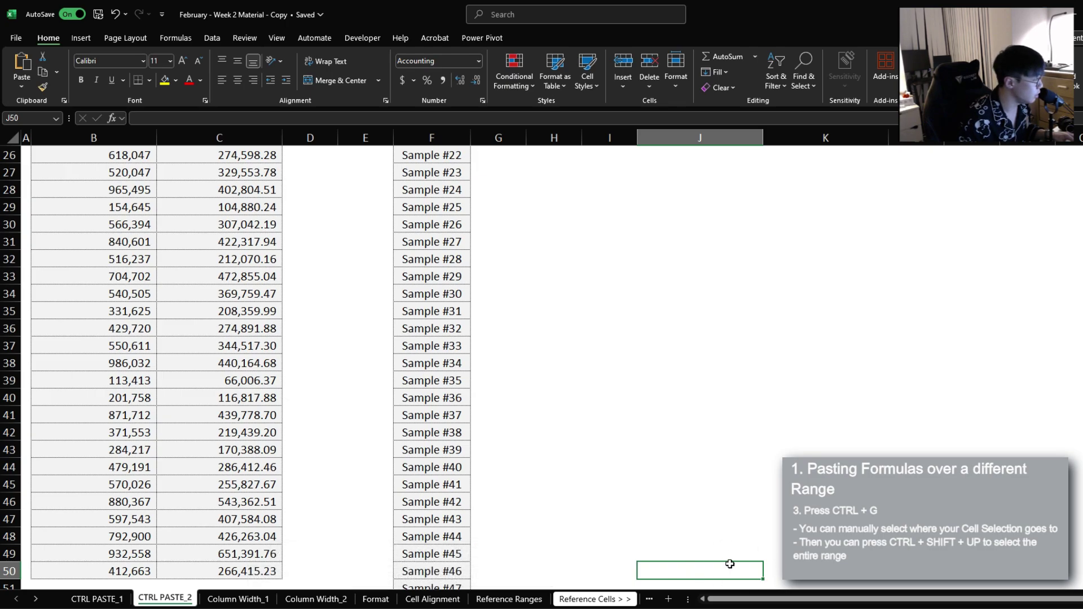
{"action": "key", "text": "ctrl+shift+Up"}
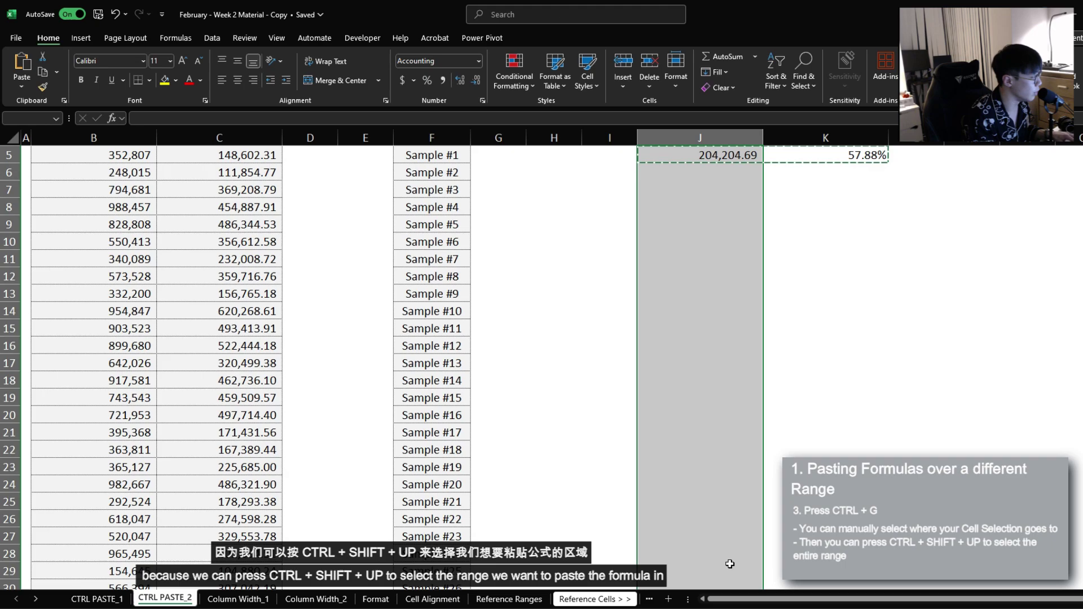
Retrace the route through the last source row to J50 and return to J5
{"action": "key", "text": "ctrl+Left"}
{"action": "key", "text": "ctrl+Left"}
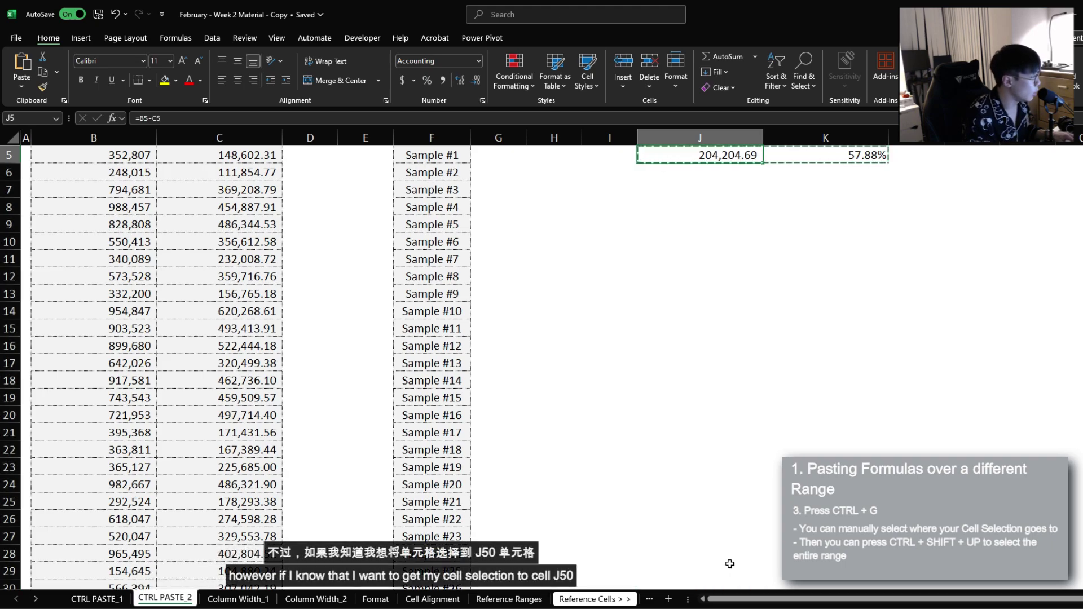
{"action": "key", "text": "Right"}
{"action": "key", "text": "Right"}
{"action": "key", "text": "Right"}
{"action": "key", "text": "Right"}
{"action": "key", "text": "Right"}
{"action": "key", "text": "Right"}
{"action": "key", "text": "Right"}
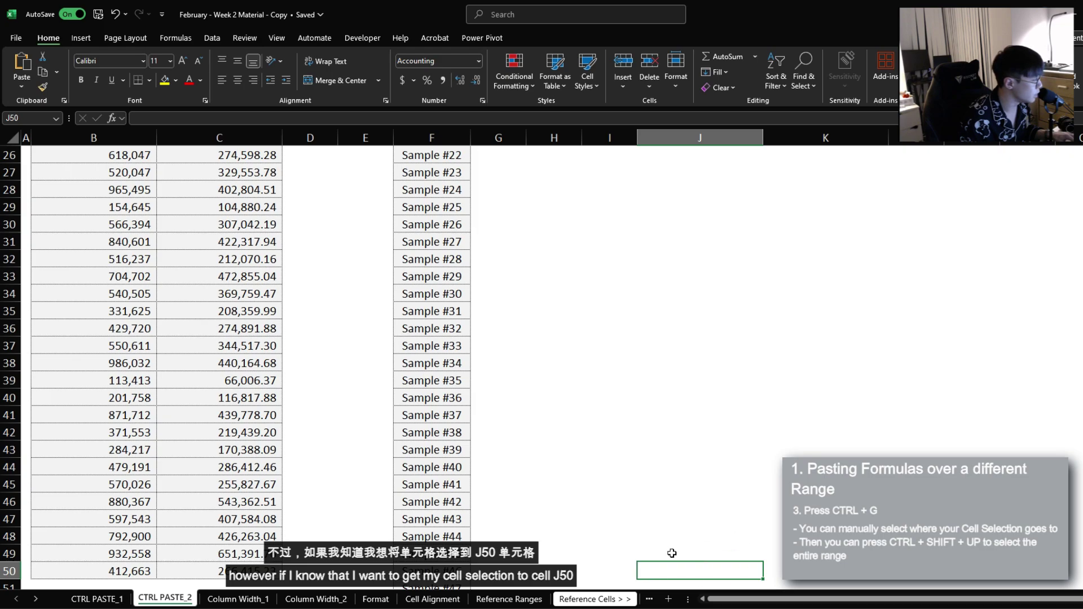
{"action": "key", "text": "ctrl+Up"}
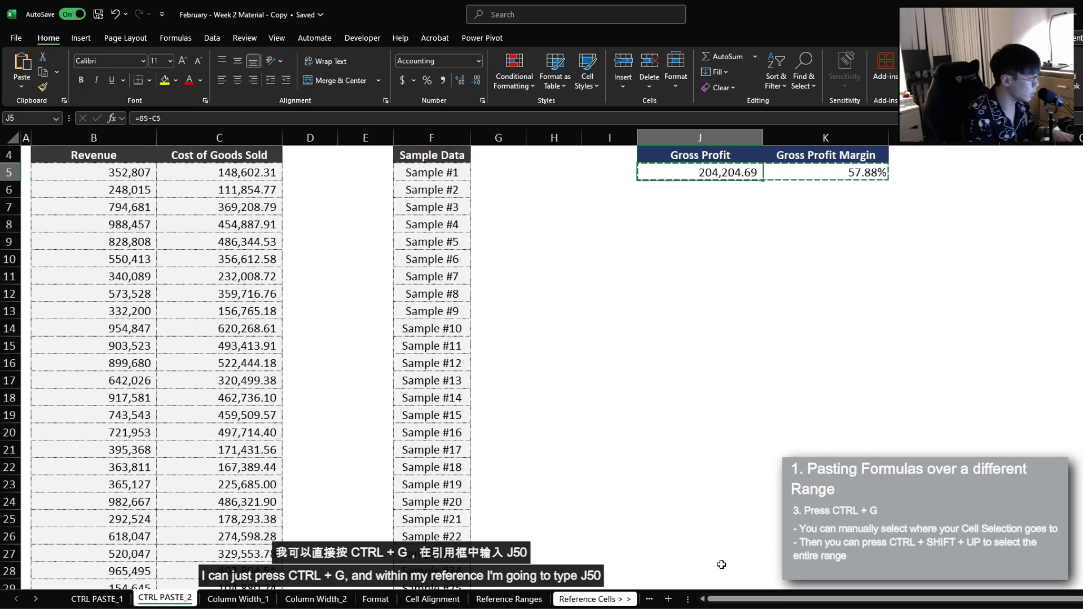
Use Go To with the reference J50, select upward to J5 and paste the copied formulas
{"action": "key", "text": "ctrl+g"}
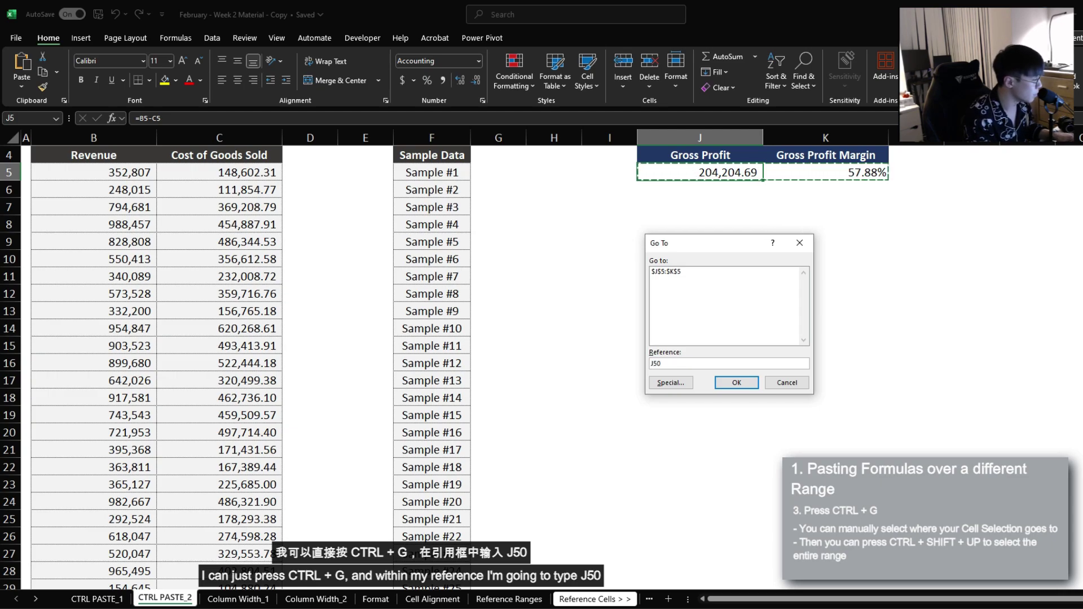
{"action": "type", "text": "J50"}
{"action": "left_click", "coordinate": [737, 382]}
{"action": "scroll", "coordinate": [734, 401], "scroll_direction": "down", "scroll_amount": 4}
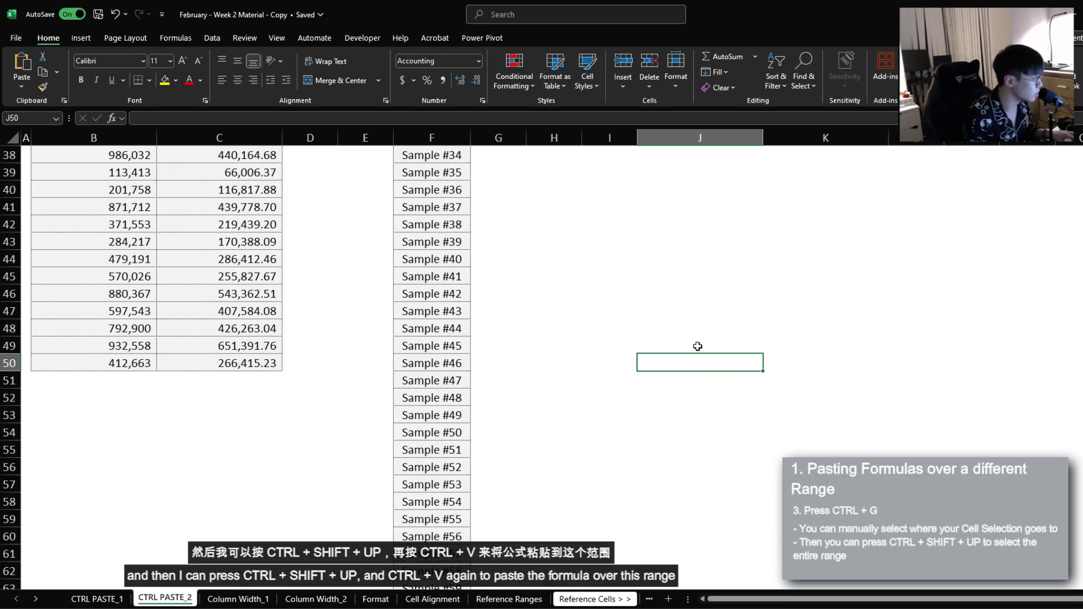
{"action": "key", "text": "ctrl+shift+Up"}
{"action": "key", "text": "ctrl+v"}
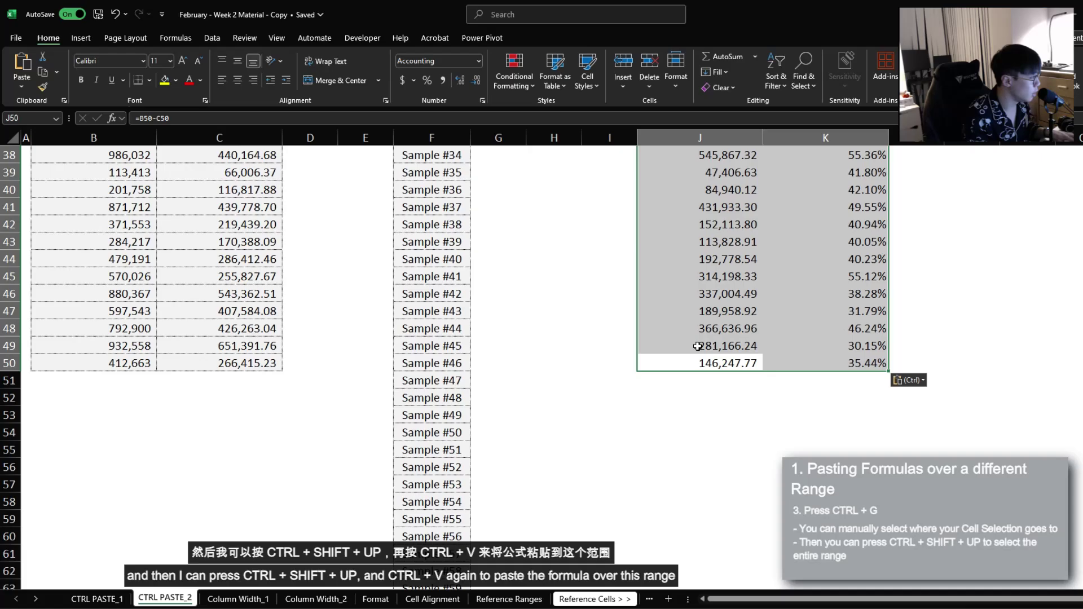
Undo the paste made from J50 and recopy the J5:K5 formulas
{"action": "key", "text": "ctrl+Up"}
{"action": "key", "text": "ctrl+Up"}
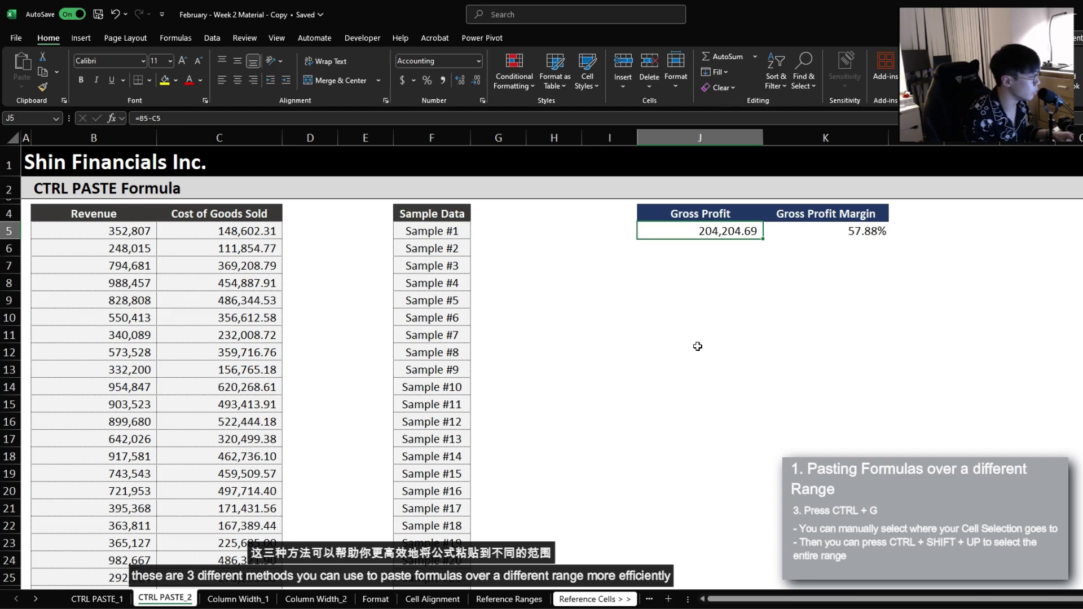
{"action": "key", "text": "shift+Right"}
{"action": "key", "text": "ctrl+c"}
Reach J50 by way of the last Cost of Goods Sold cell, select up to J5 and paste the formulas
{"action": "key", "text": "ctrl+Left"}
{"action": "key", "text": "ctrl+Left"}
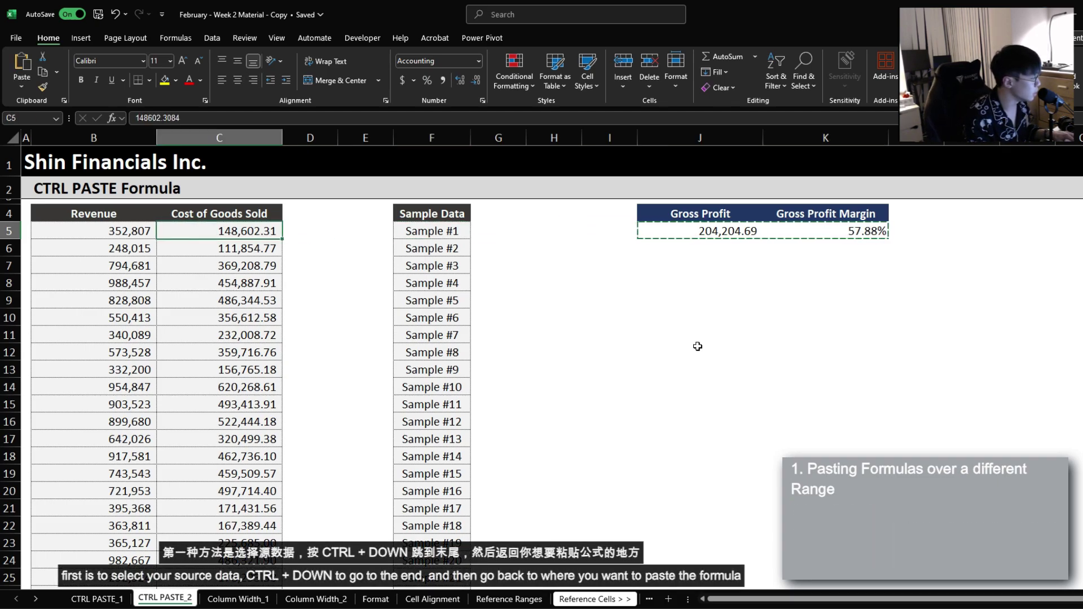
{"action": "key", "text": "ctrl+Down"}
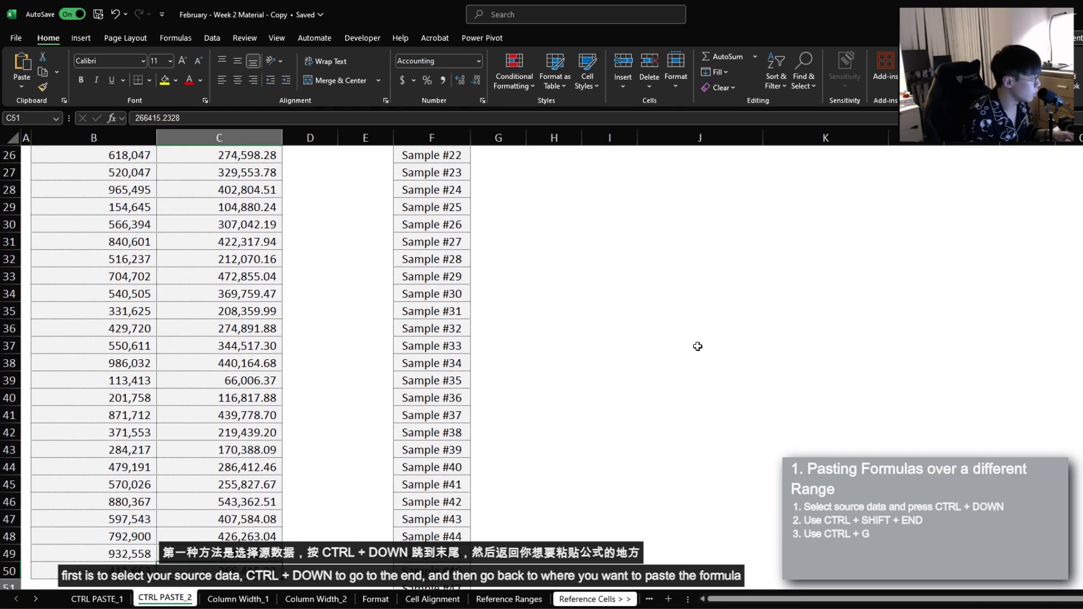
{"action": "key", "text": "Down"}
{"action": "key", "text": "Up"}
{"action": "key", "text": "Right"}
{"action": "key", "text": "Right"}
{"action": "key", "text": "Right"}
{"action": "key", "text": "Right"}
{"action": "key", "text": "Right"}
{"action": "key", "text": "Right"}
{"action": "key", "text": "Right"}
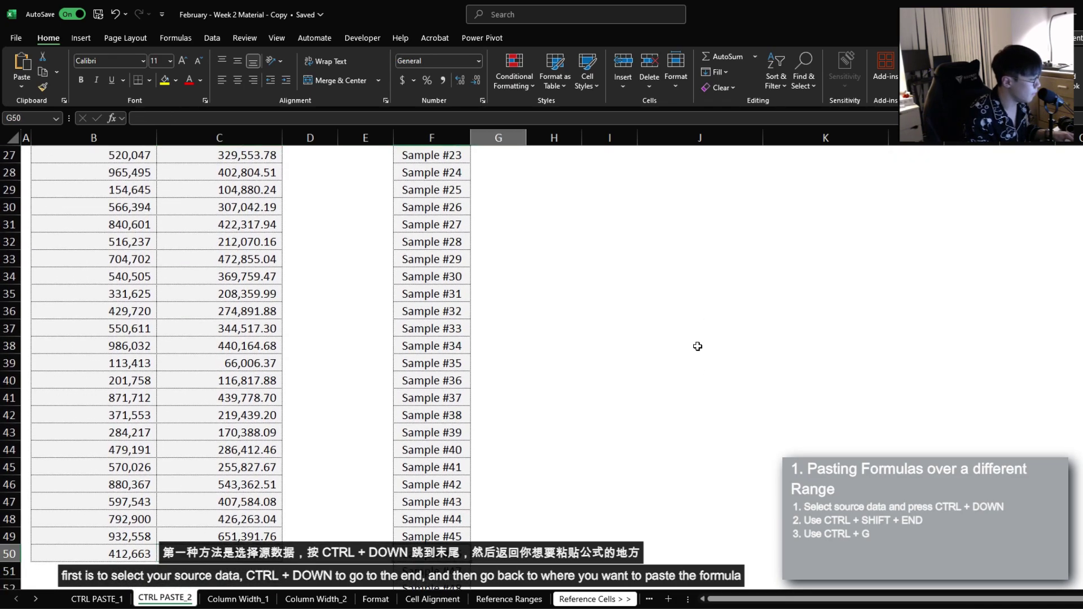
{"action": "key", "text": "shift+Right"}
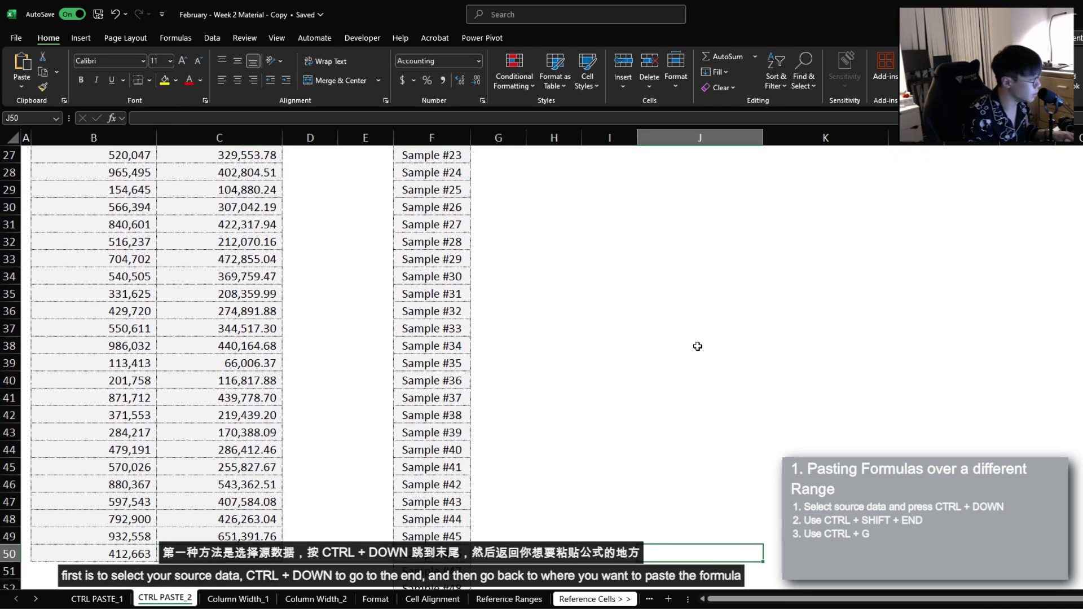
{"action": "key", "text": "ctrl+shift+Up"}
{"action": "key", "text": "ctrl+v"}
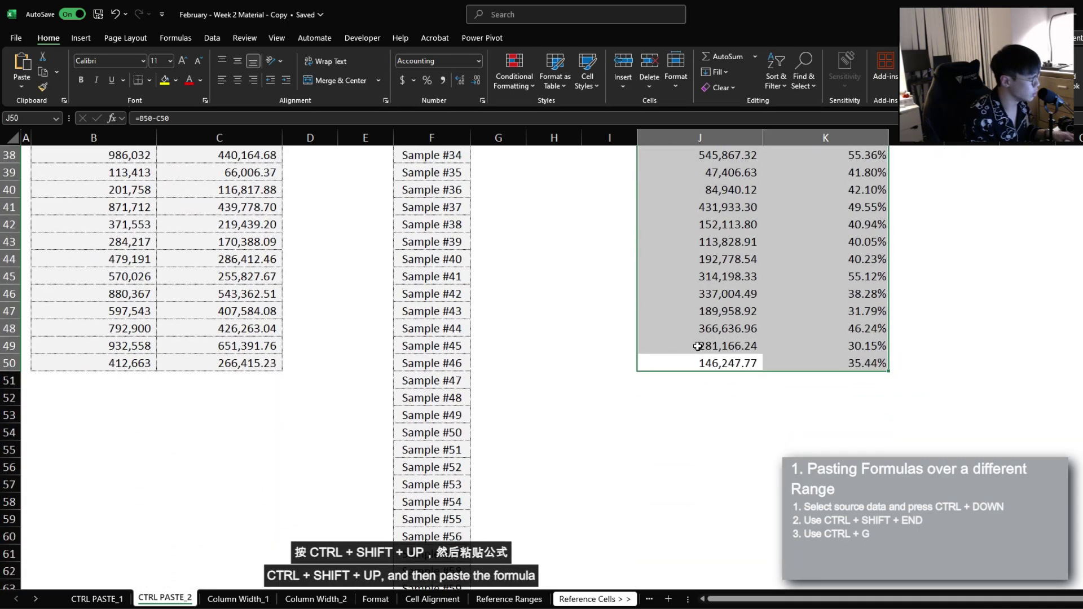
Undo the latest formula paste and copy J5:K5 again
{"action": "key", "text": "ctrl+period"}
{"action": "key", "text": "Return"}
{"action": "key", "text": "Return"}
{"action": "key", "text": "Return"}
{"action": "key", "text": "Return"}
{"action": "scroll", "coordinate": [698, 346], "scroll_direction": "down", "scroll_amount": 8}
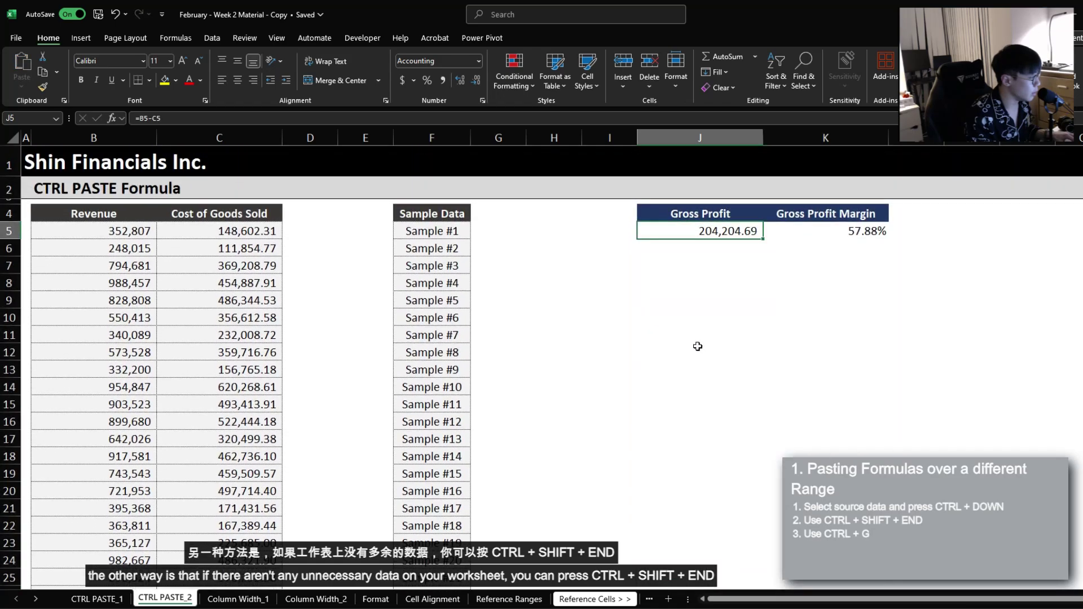
{"action": "key", "text": "shift+Right"}
{"action": "key", "text": "ctrl+c"}
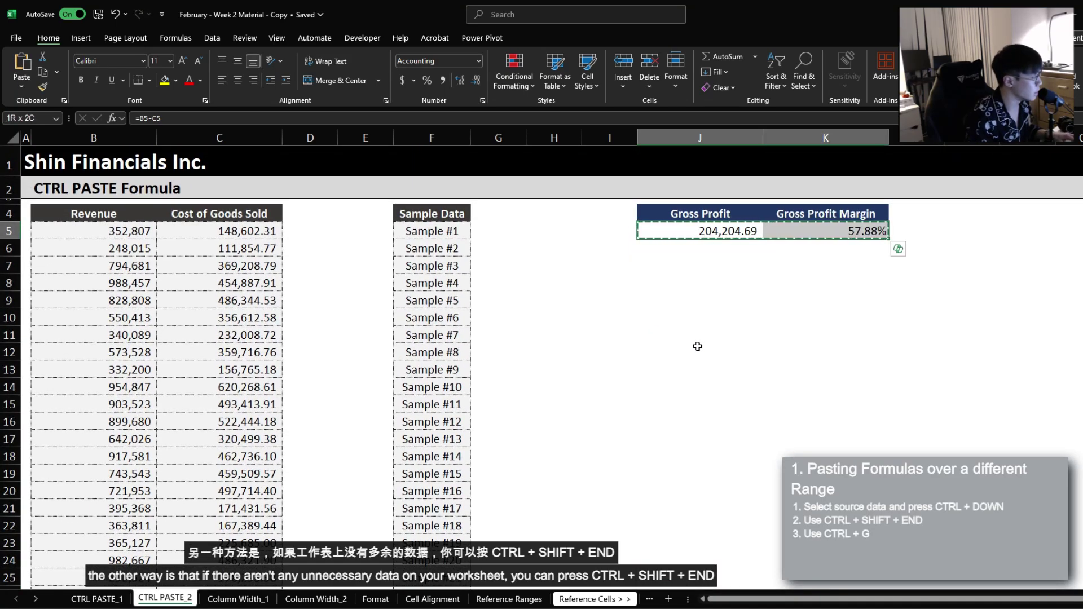
Extend the selection from J5:K5 to the worksheet's last used row, 127, and return to J5
{"action": "key", "text": "ctrl+shift+End"}
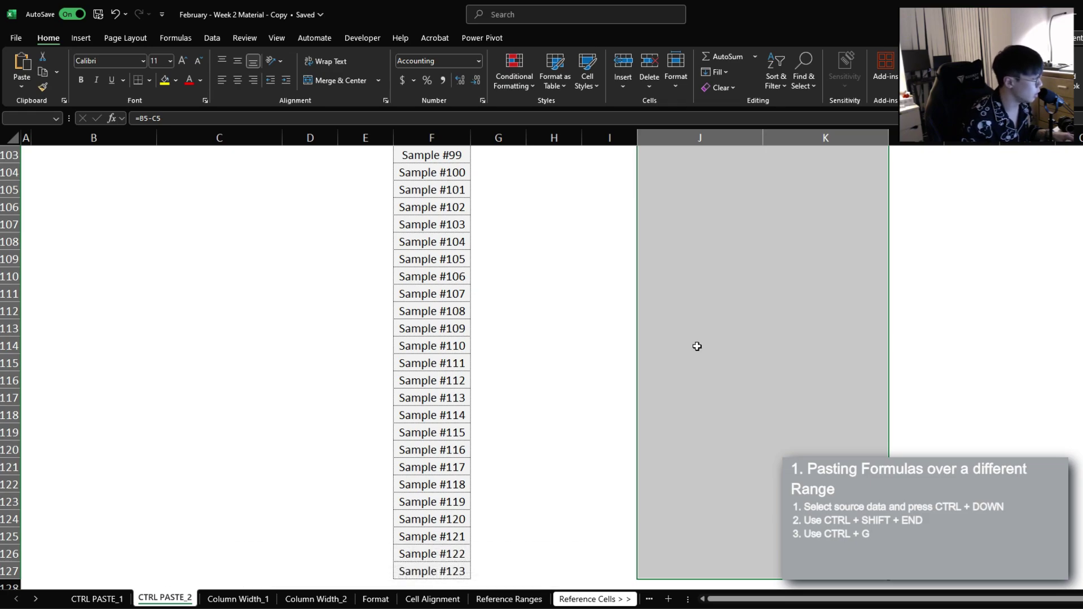
{"action": "scroll", "coordinate": [452, 564], "scroll_direction": "down", "scroll_amount": 2}
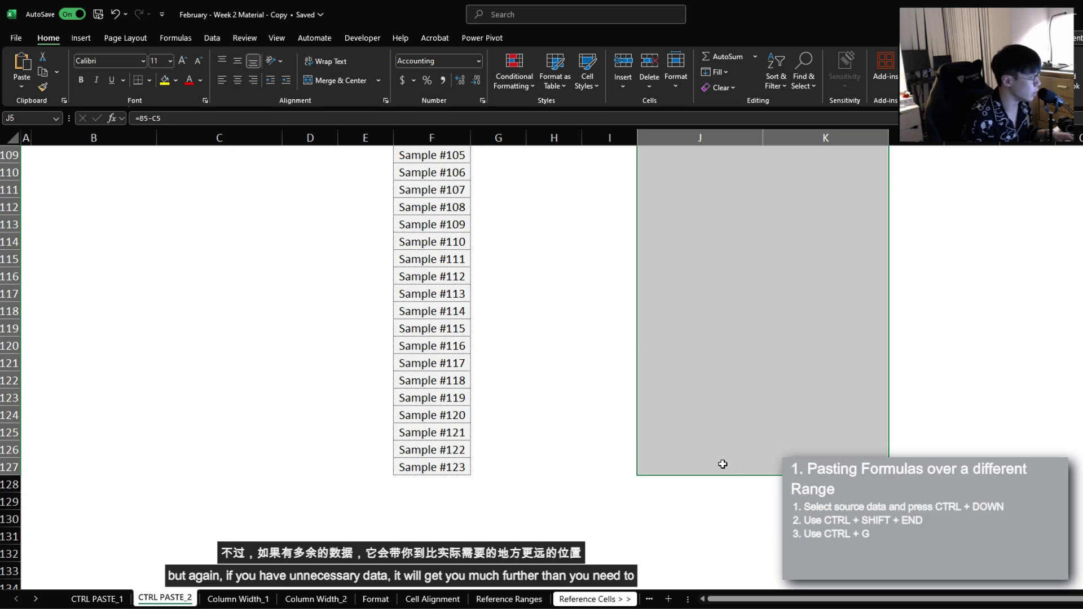
{"action": "key", "text": "ctrl+BackSpace"}
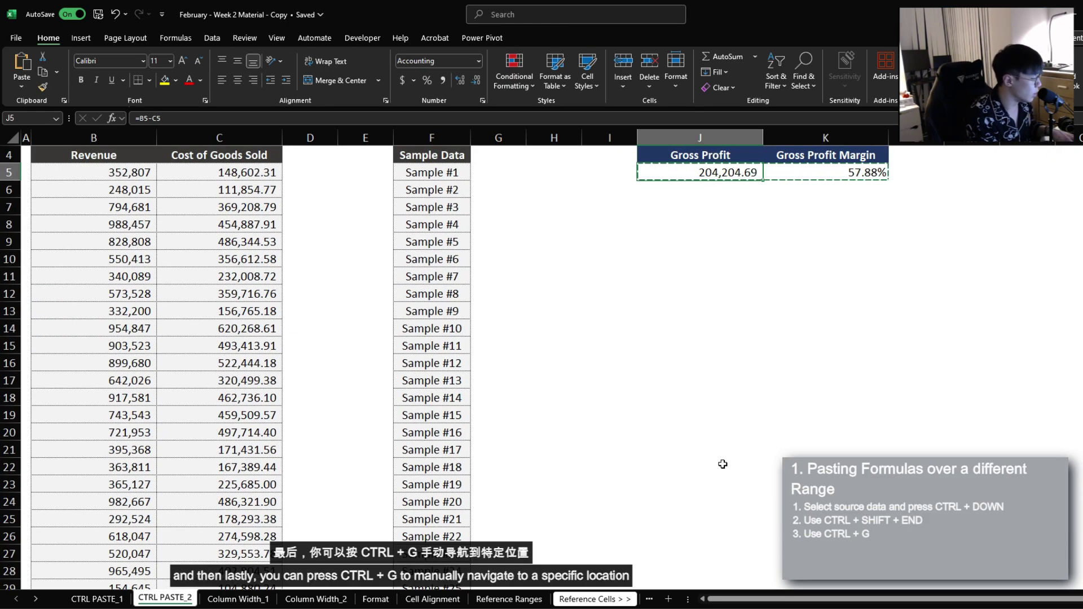
Go to J50 by reference, paste the copied formulas over the range up to J5, and select J5:K50
{"action": "key", "text": "ctrl+g"}
{"action": "type", "text": "J50"}
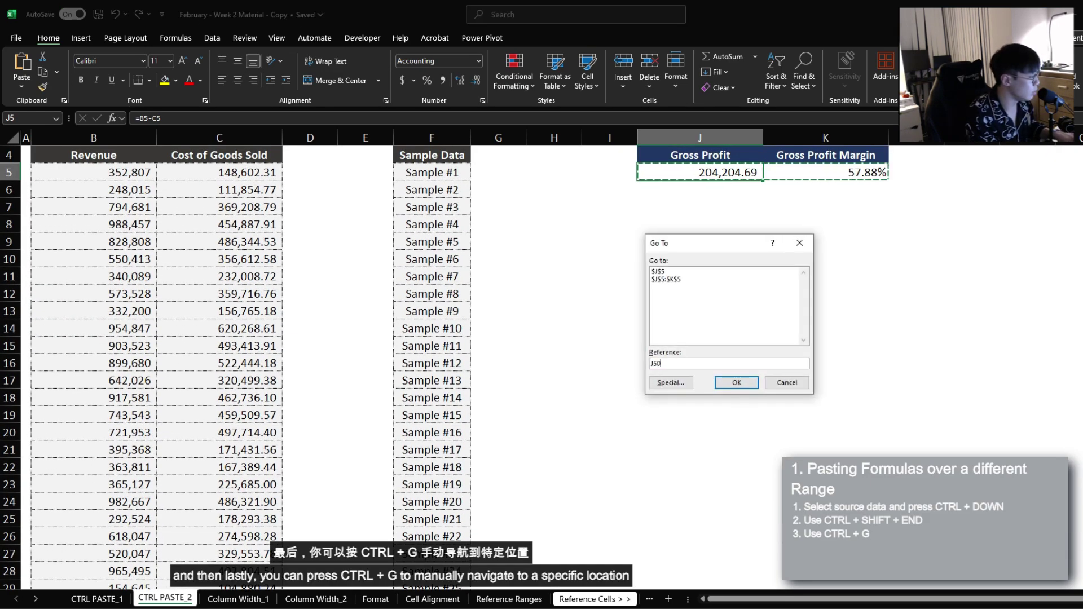
{"action": "key", "text": "Return"}
{"action": "key", "text": "ctrl+shift+Up"}
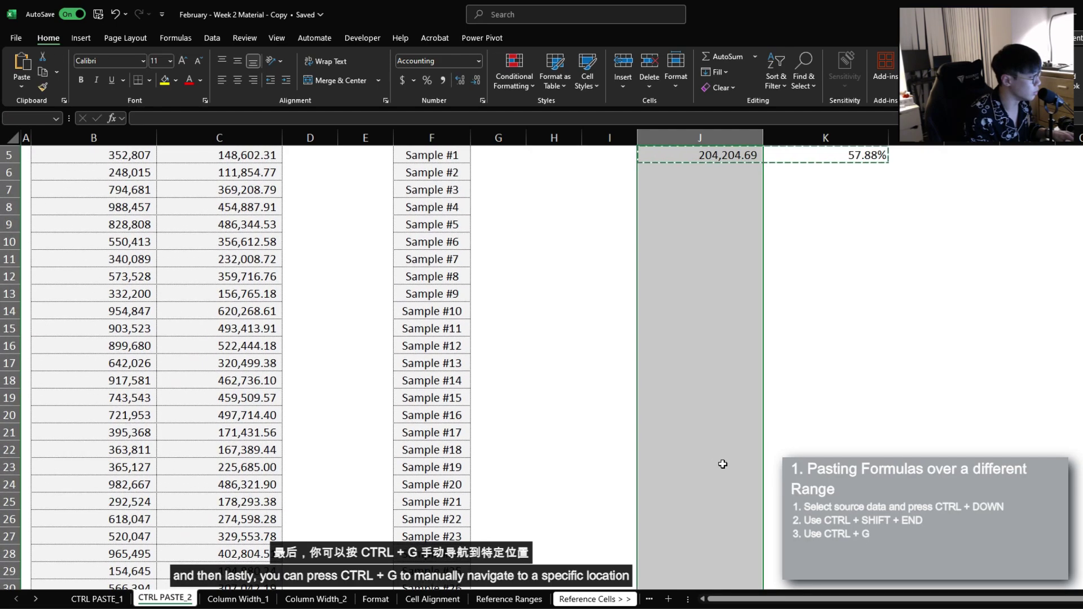
{"action": "key", "text": "ctrl+v"}
{"action": "key", "text": "ctrl+BackSpace"}
{"action": "scroll", "coordinate": [723, 464], "scroll_direction": "up", "scroll_amount": 1}
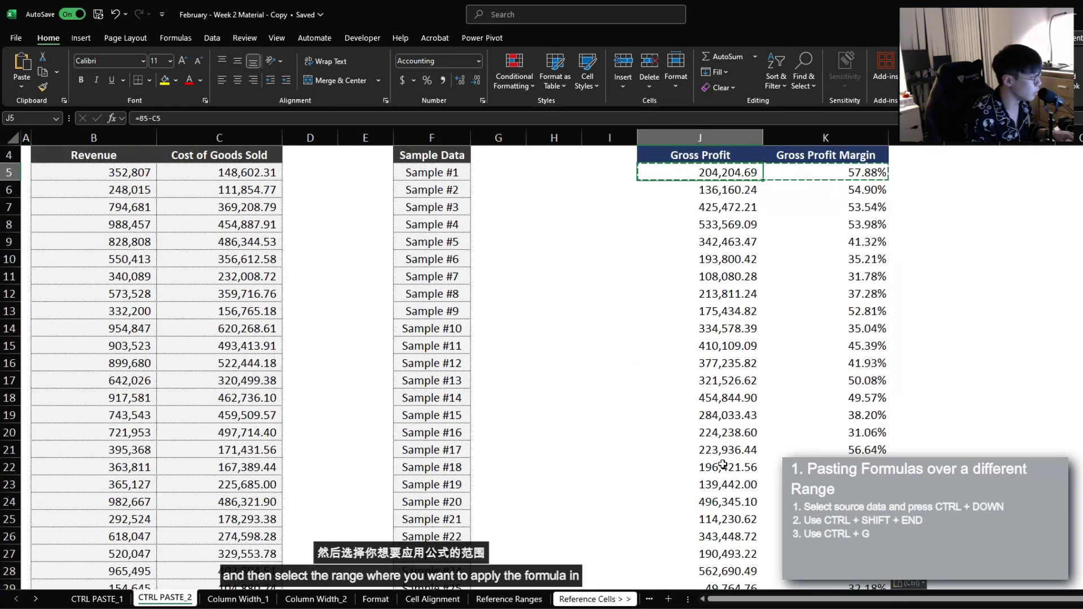
{"action": "key", "text": "shift+Right"}
{"action": "key", "text": "ctrl+shift+Down"}
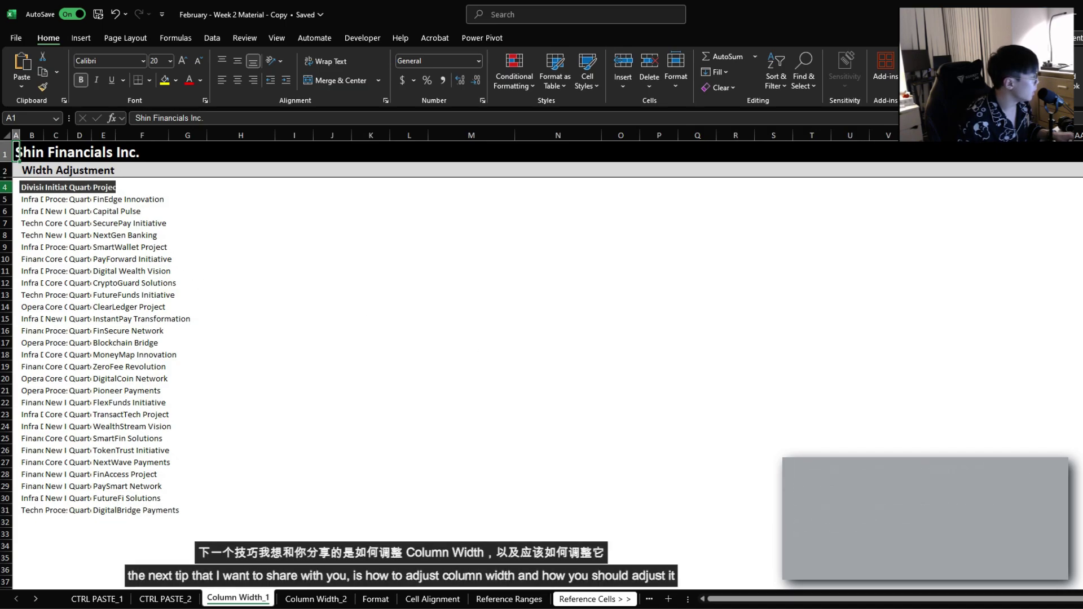
Select the project table B4:E31 and look through the column width options available for formatting cells
{"action": "left_click_drag", "start_coordinate": [30, 187], "coordinate": [95, 512]}
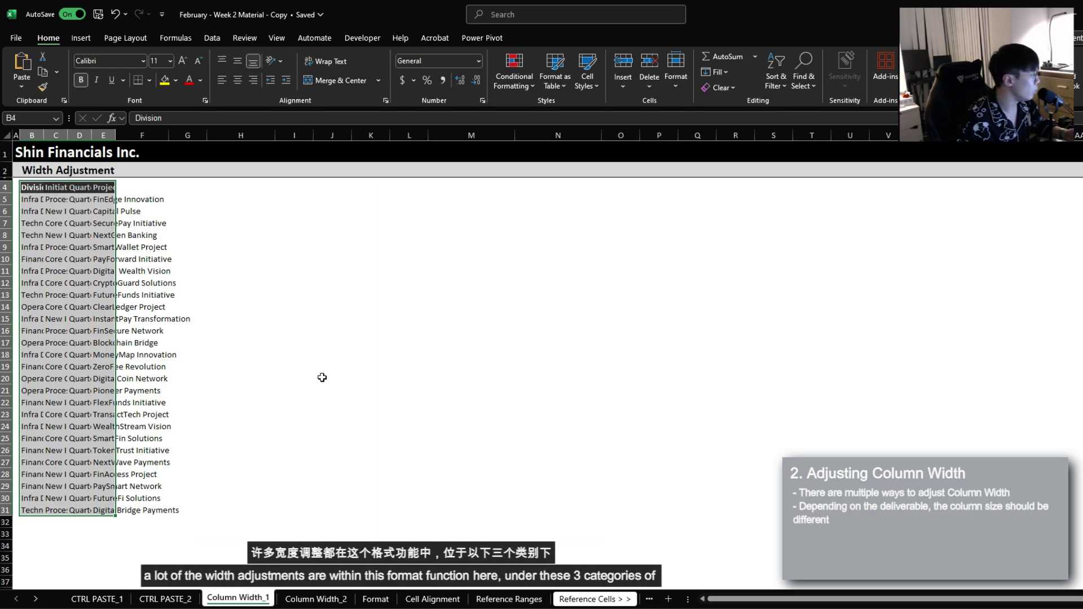
{"action": "left_click", "coordinate": [684, 82]}
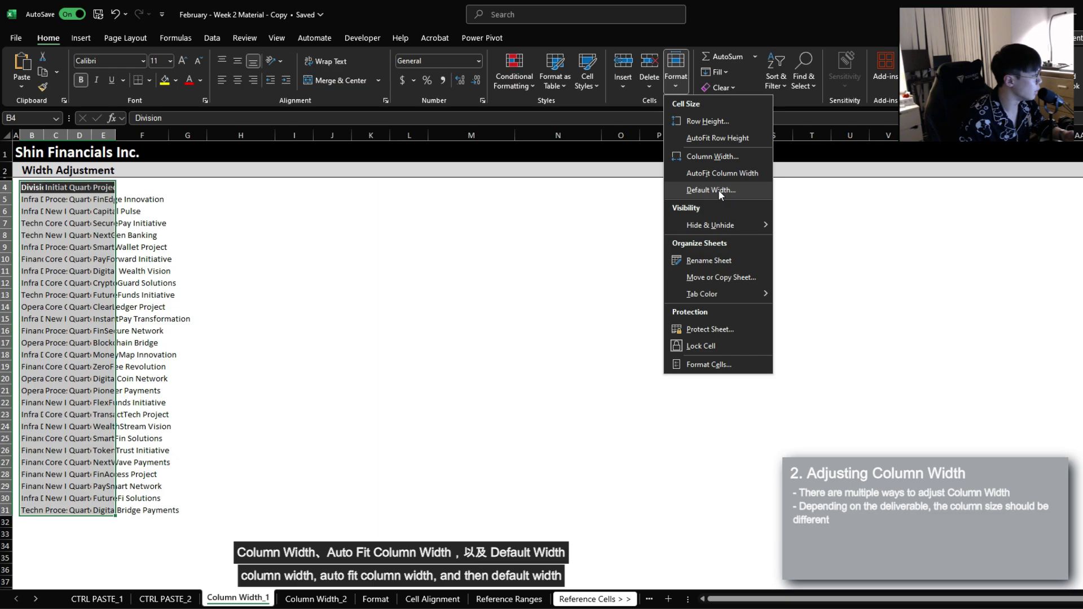
{"action": "left_click", "coordinate": [234, 196]}
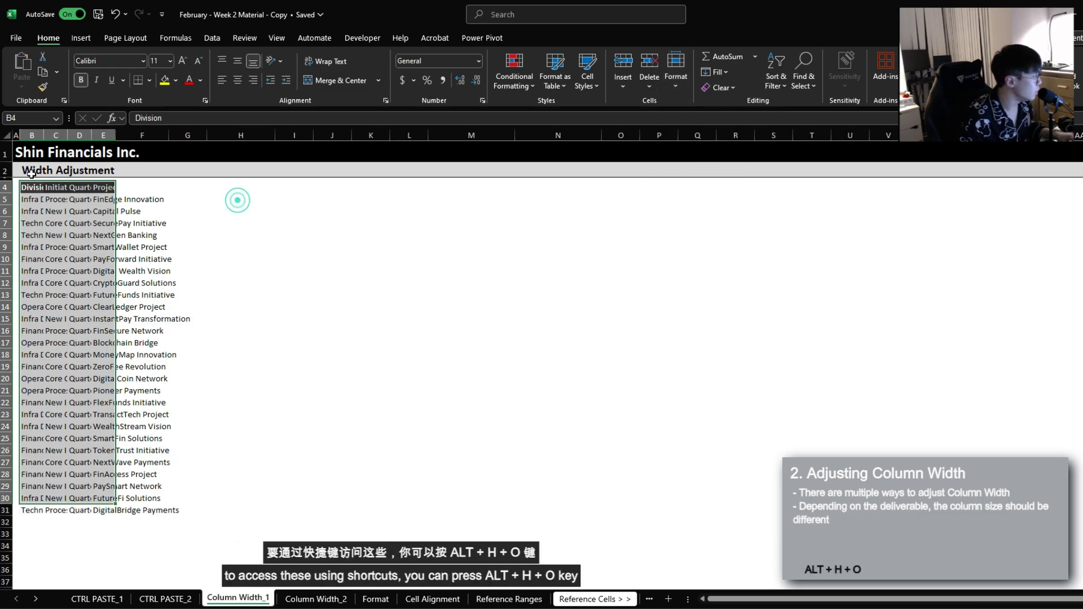
{"action": "key", "text": "alt"}
{"action": "key", "text": "h"}
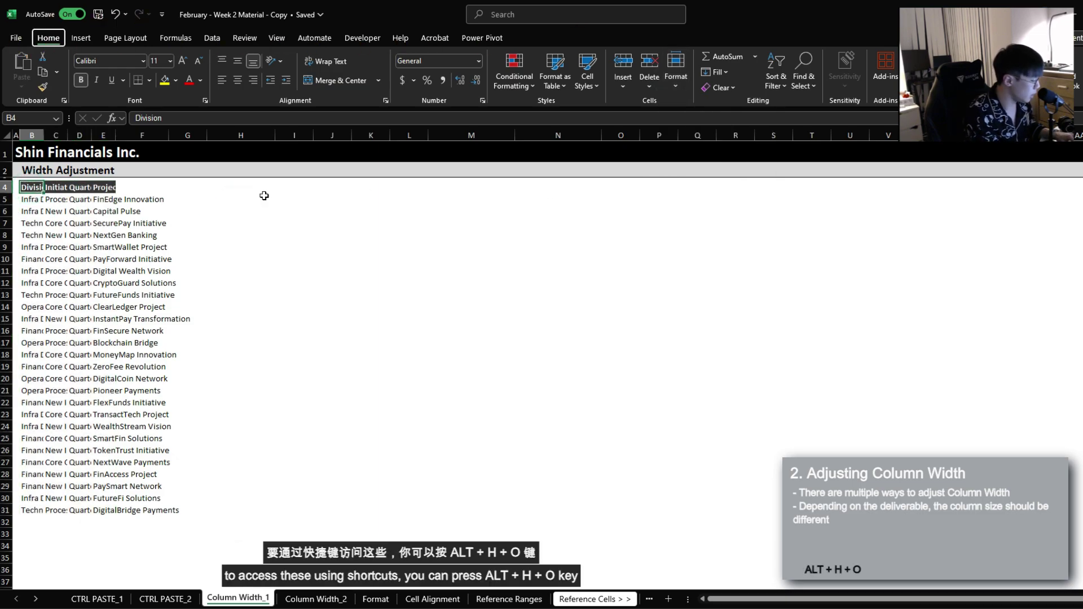
{"action": "key", "text": "o"}
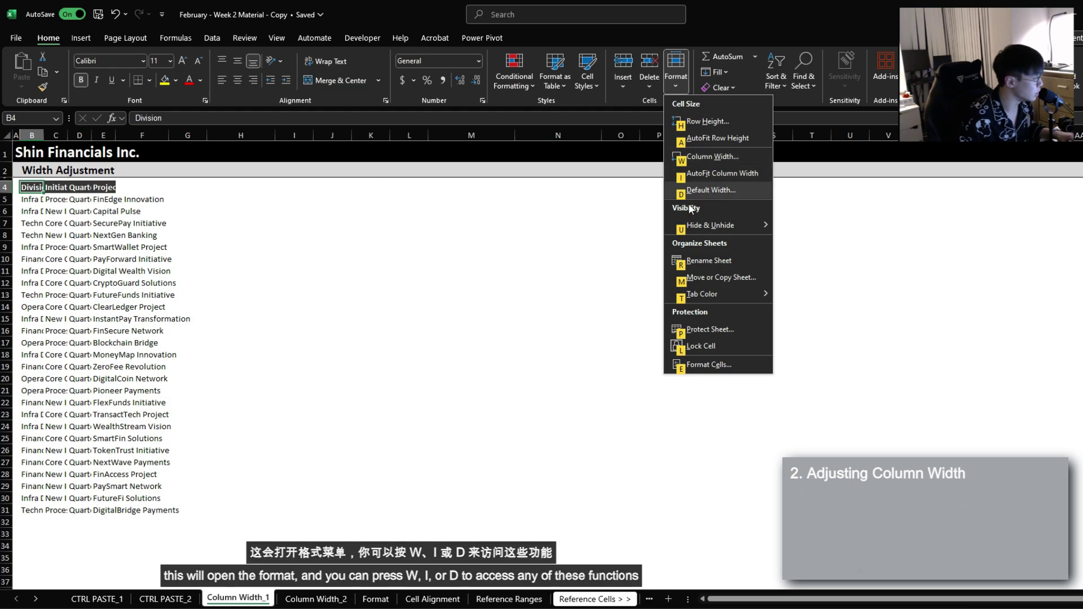
{"action": "key", "text": "Escape"}
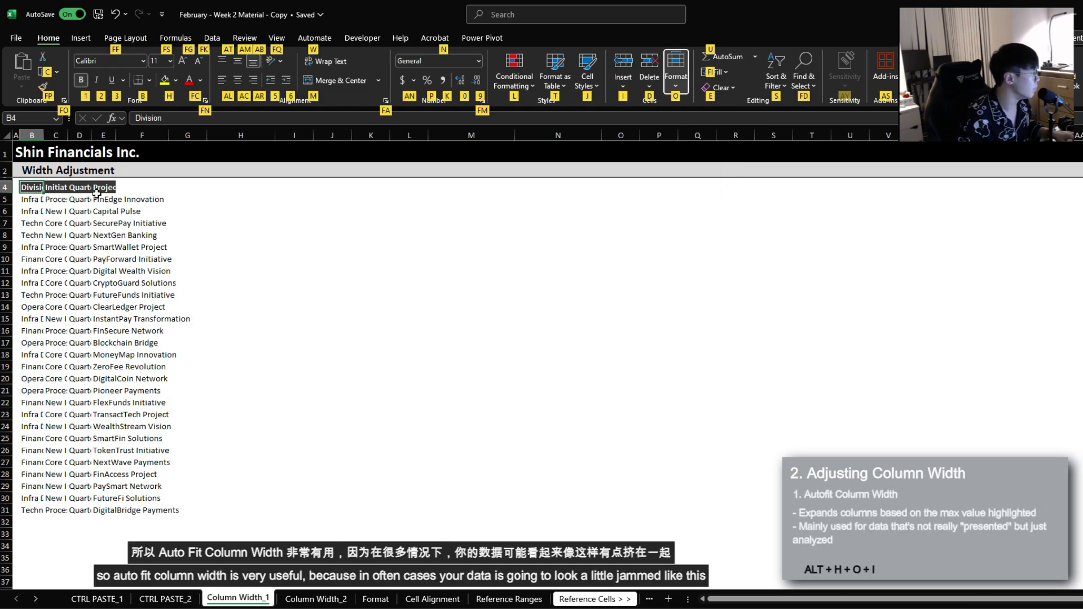
AutoFit the column widths of the whole project table, B4:E31, and select its rows again to check the fit
{"action": "key", "text": "ctrl+a"}
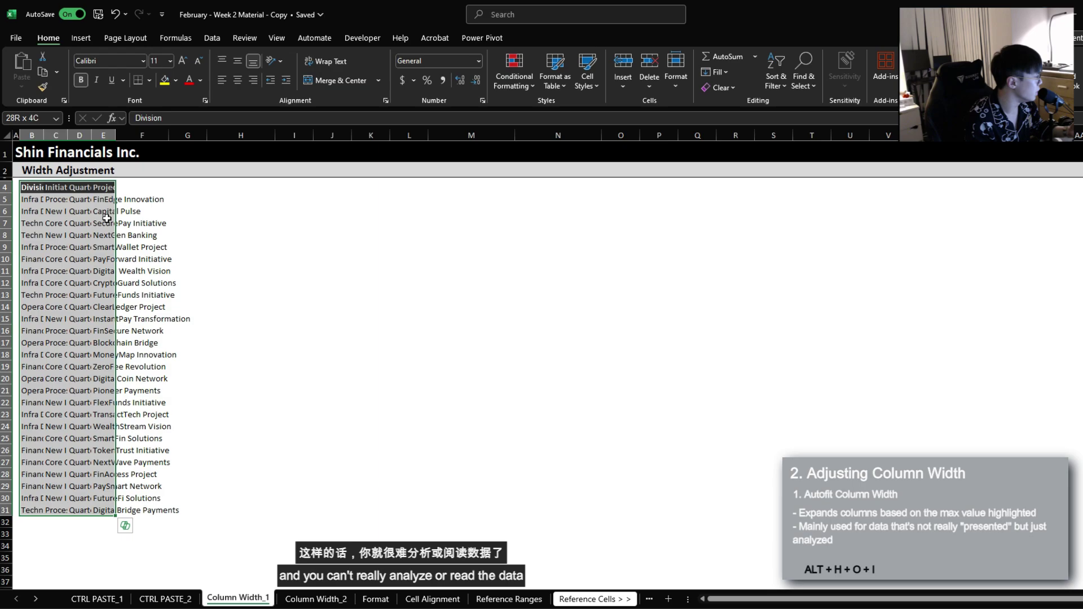
{"action": "key", "text": "alt"}
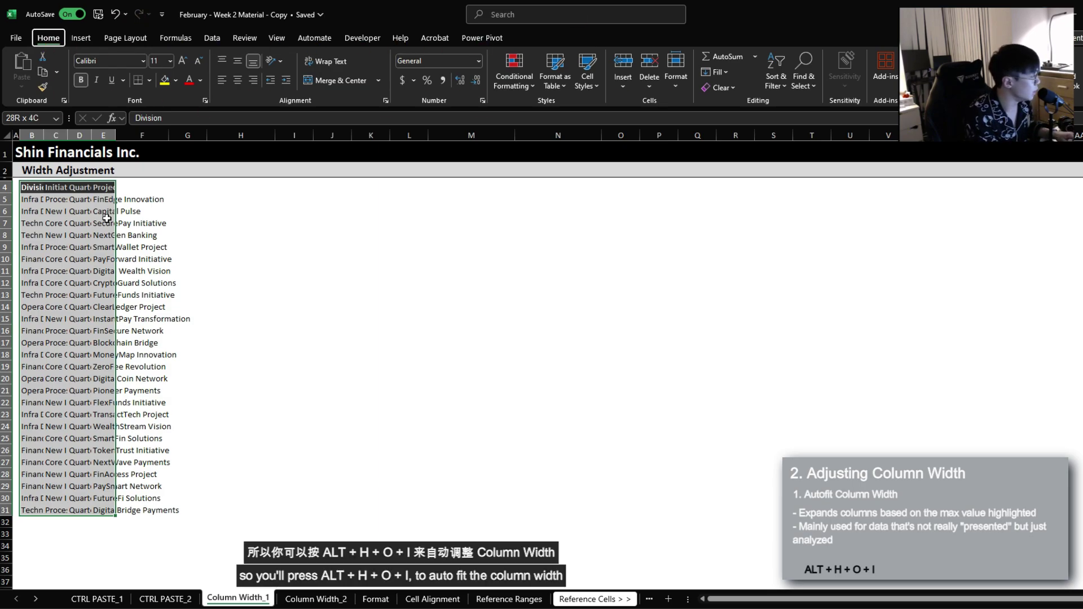
{"action": "key", "text": "h"}
{"action": "key", "text": "o"}
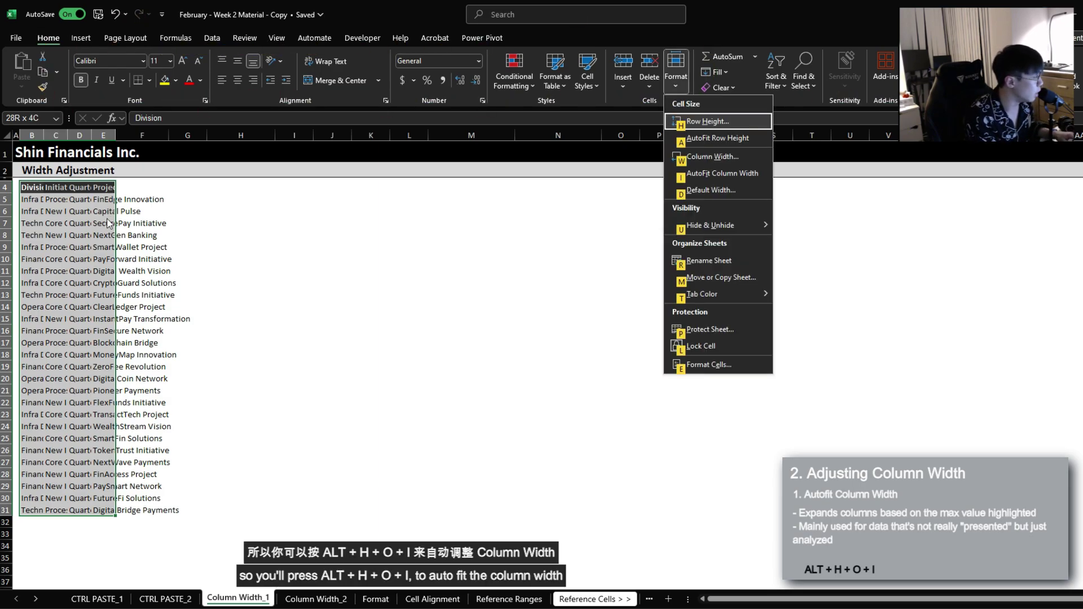
{"action": "key", "text": "i"}
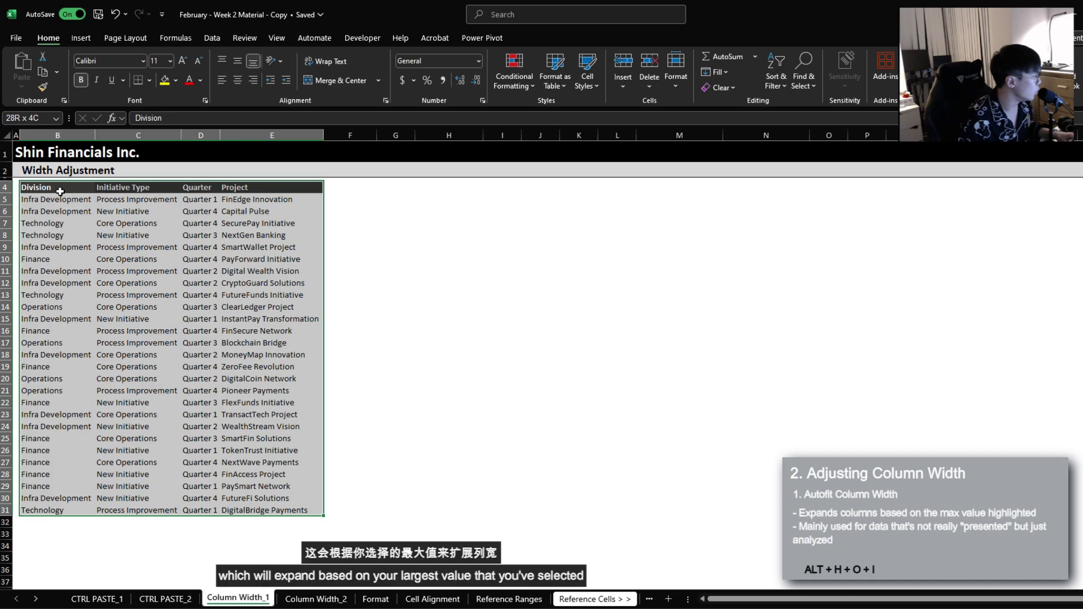
{"action": "left_click_drag", "start_coordinate": [276, 505], "coordinate": [276, 498]}
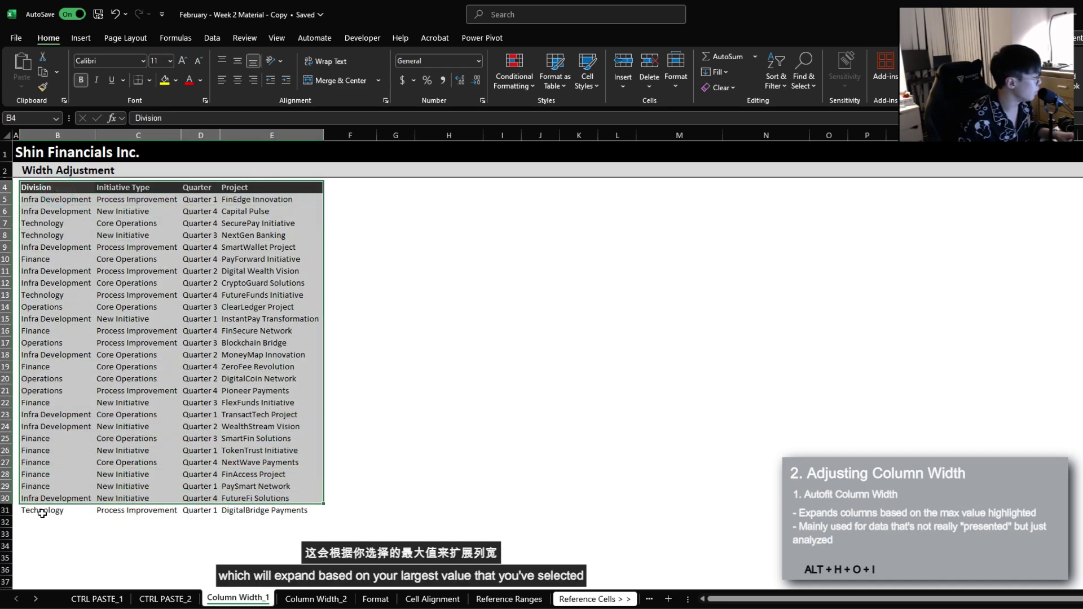
{"action": "left_click_drag", "start_coordinate": [42, 513], "coordinate": [263, 180]}
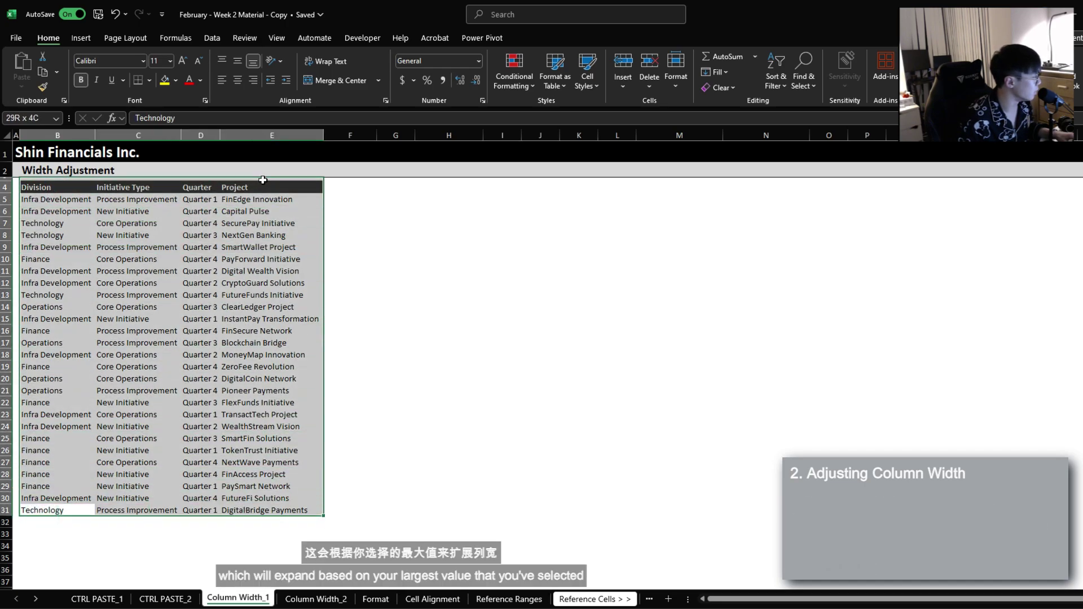
Switch to the Column Width_2 sheet and AutoFit the columns of the monthly net profit range D4:O24
{"action": "left_click", "coordinate": [316, 599]}
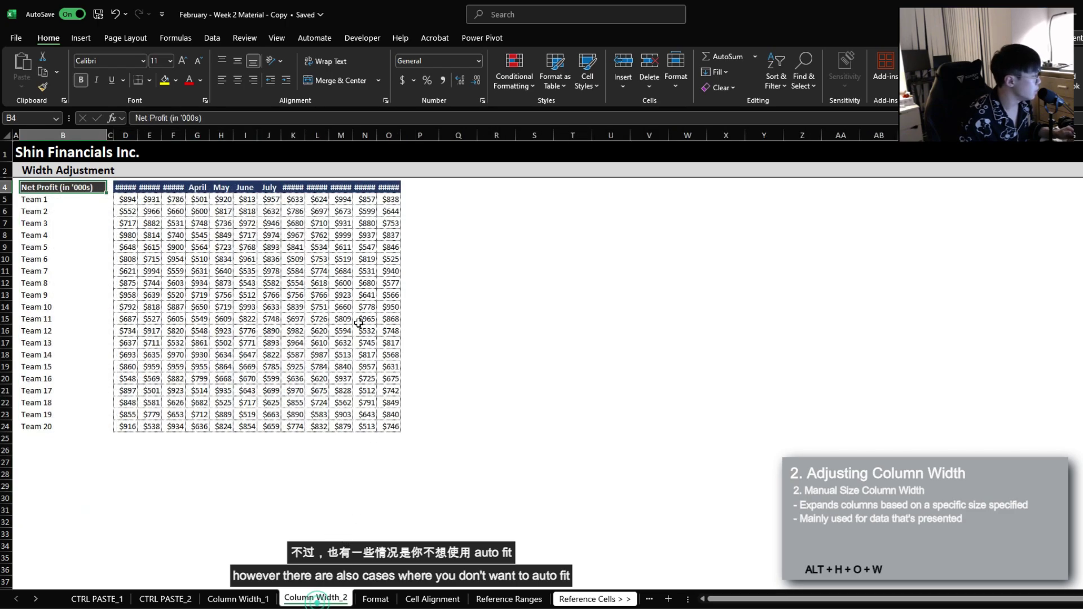
{"action": "left_click_drag", "start_coordinate": [125, 187], "coordinate": [379, 428]}
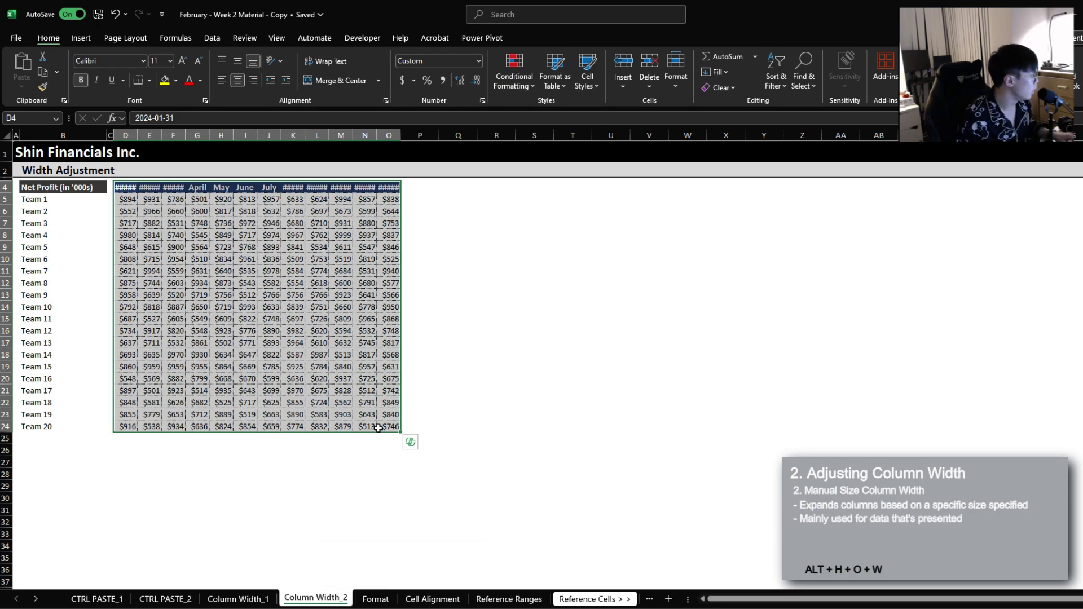
{"action": "left_click_drag", "start_coordinate": [125, 187], "coordinate": [392, 423]}
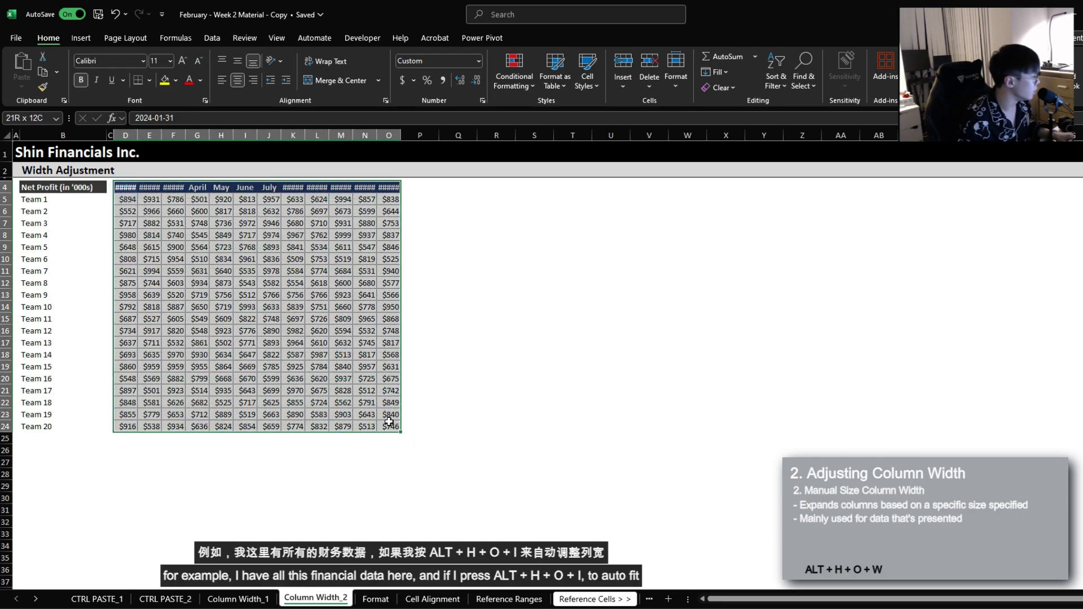
{"action": "key", "text": "alt"}
{"action": "key", "text": "h"}
{"action": "key", "text": "o"}
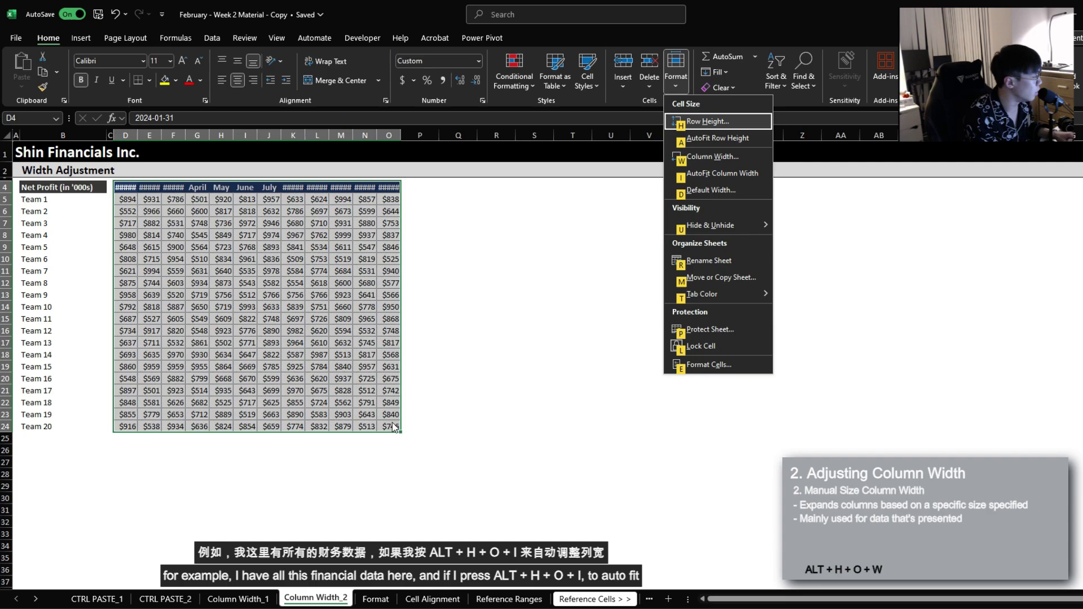
{"action": "key", "text": "i"}
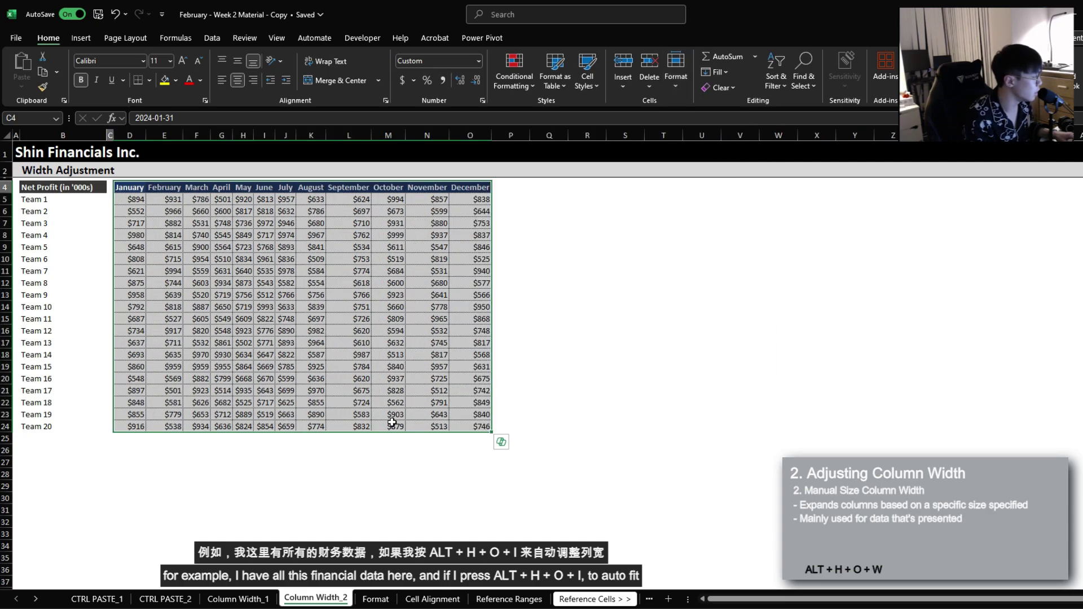
Compare the column widths of the long month names, September to December, with those of April to July, and select D4:O24
{"action": "left_click", "coordinate": [427, 186]}
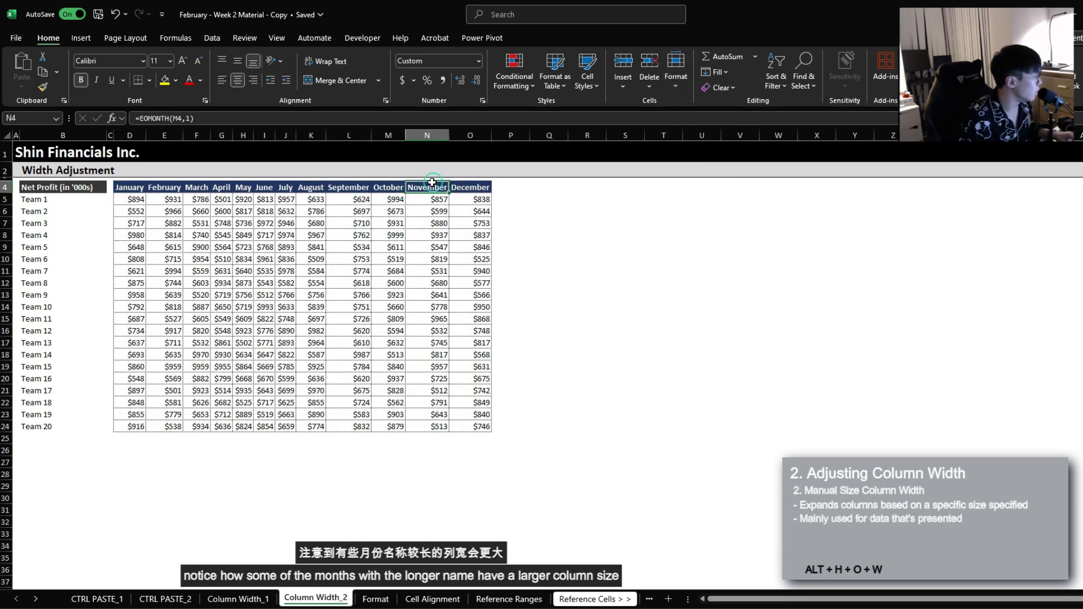
{"action": "left_click", "coordinate": [365, 190]}
{"action": "key", "text": "ctrl+shift+Right"}
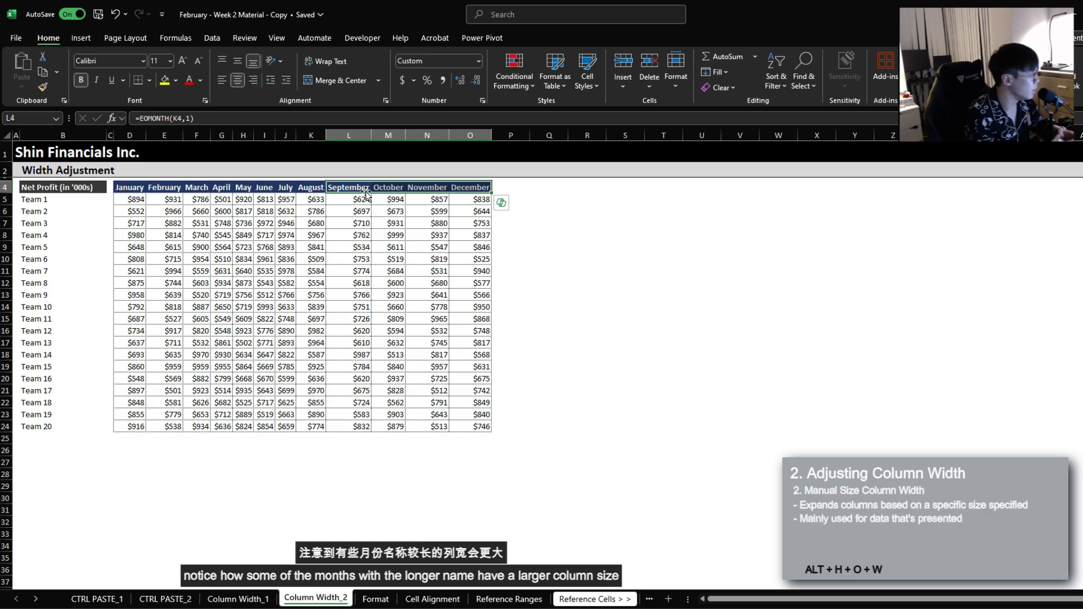
{"action": "left_click_drag", "start_coordinate": [222, 187], "coordinate": [282, 429]}
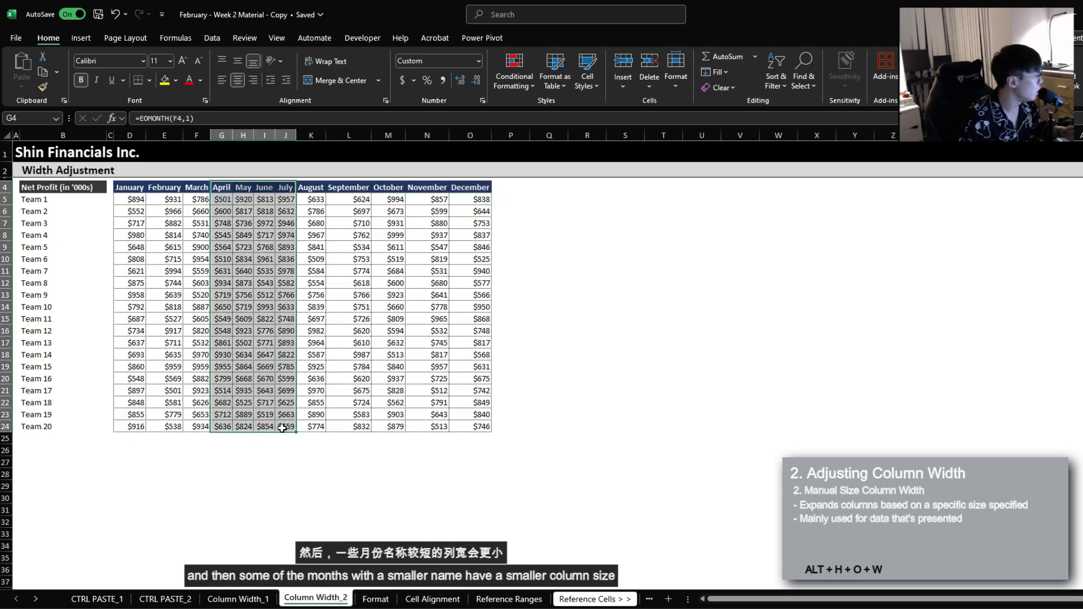
{"action": "left_click_drag", "start_coordinate": [130, 187], "coordinate": [477, 427]}
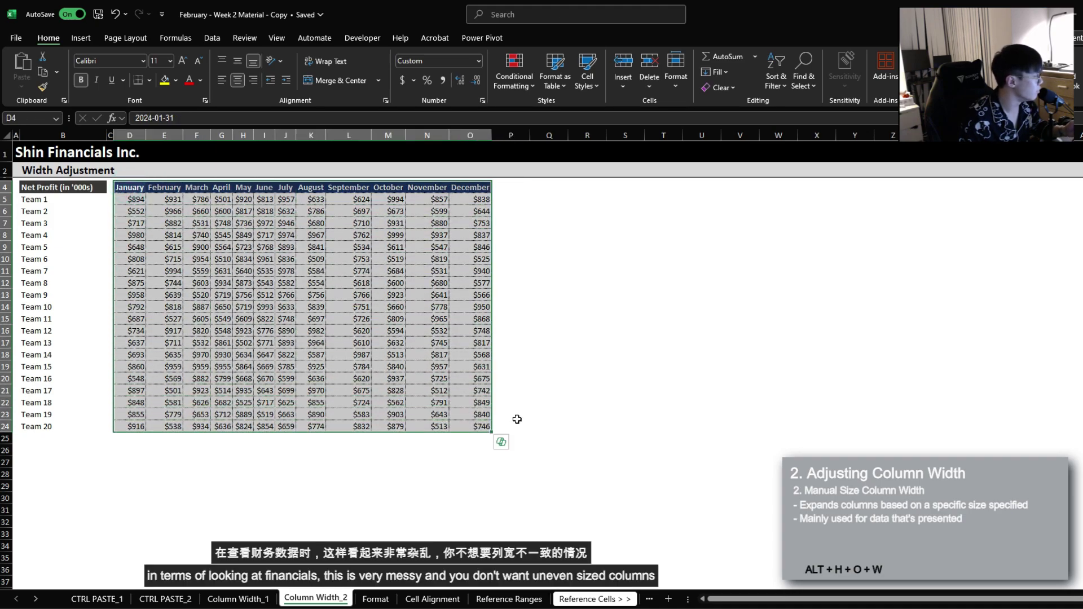
Set the column width of the January to December columns to 15
{"action": "left_click_drag", "start_coordinate": [130, 187], "coordinate": [465, 189]}
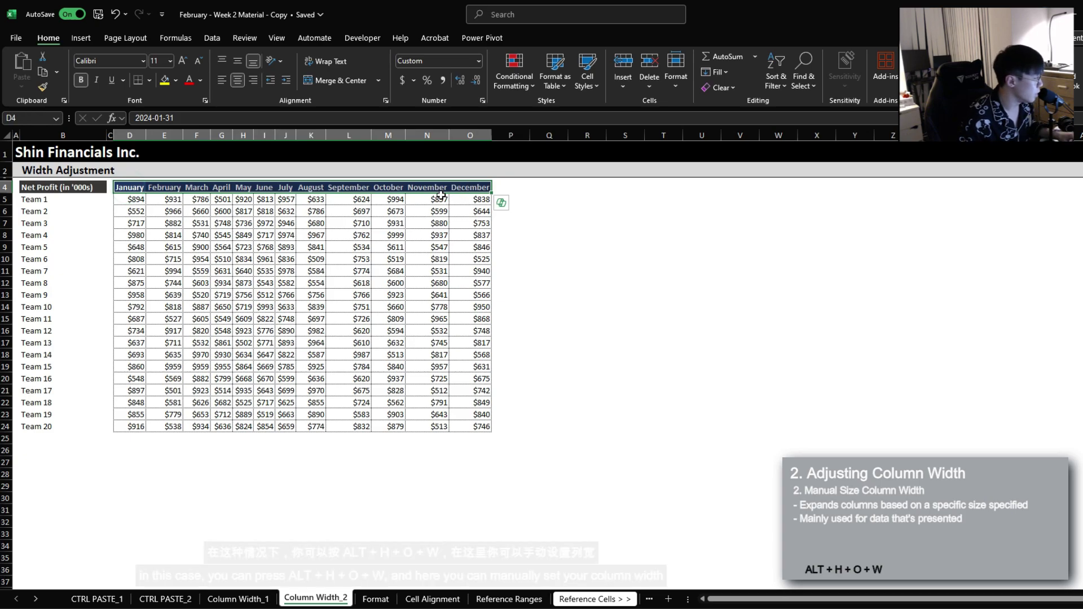
{"action": "key", "text": "alt"}
{"action": "key", "text": "h"}
{"action": "key", "text": "o"}
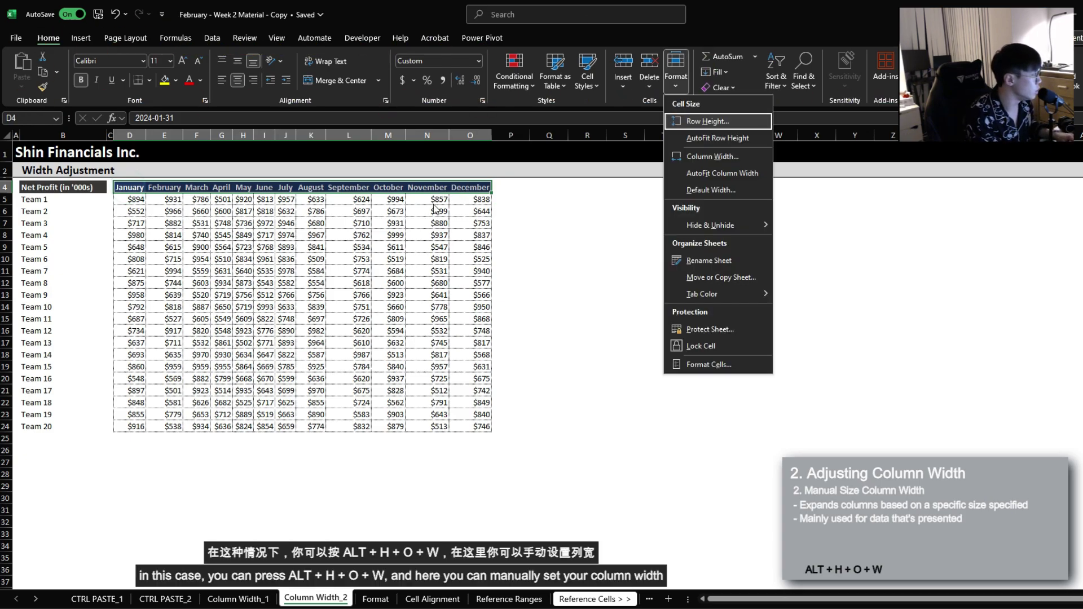
{"action": "key", "text": "w"}
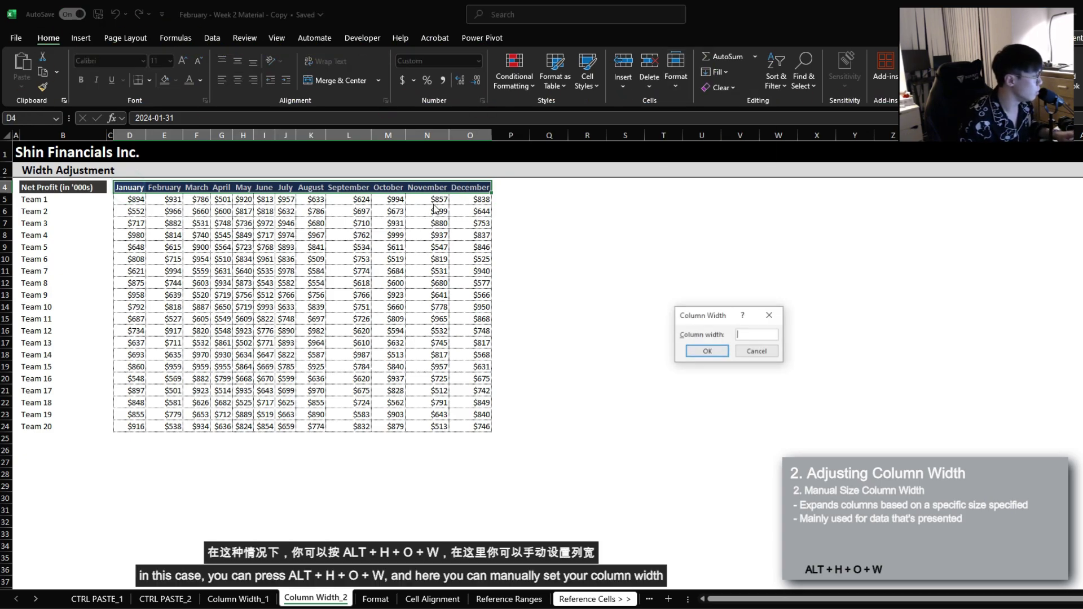
{"action": "left_click", "coordinate": [746, 336]}
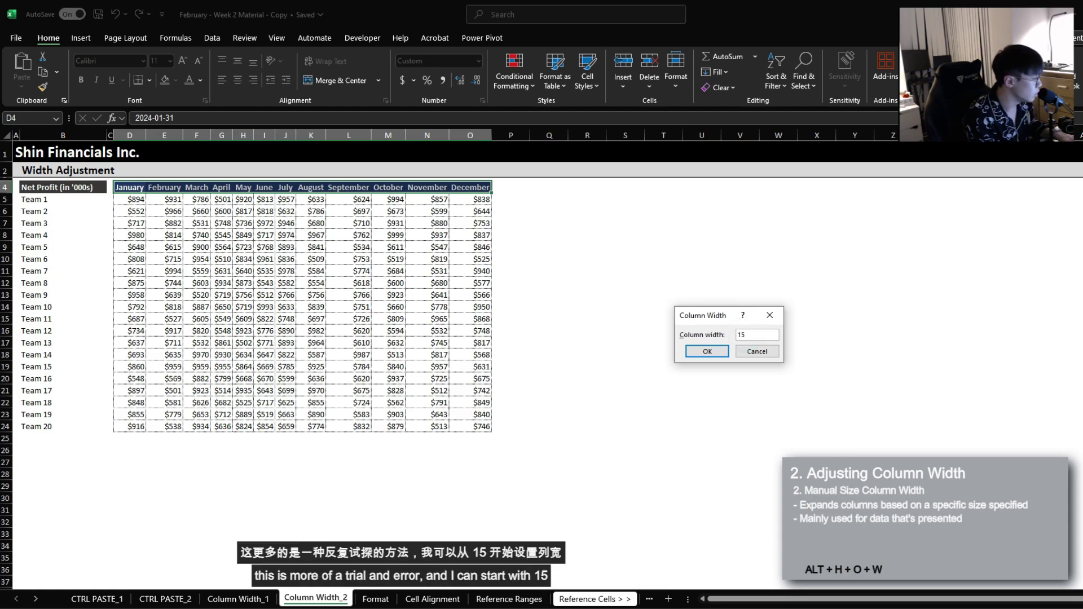
{"action": "key", "text": "Return"}
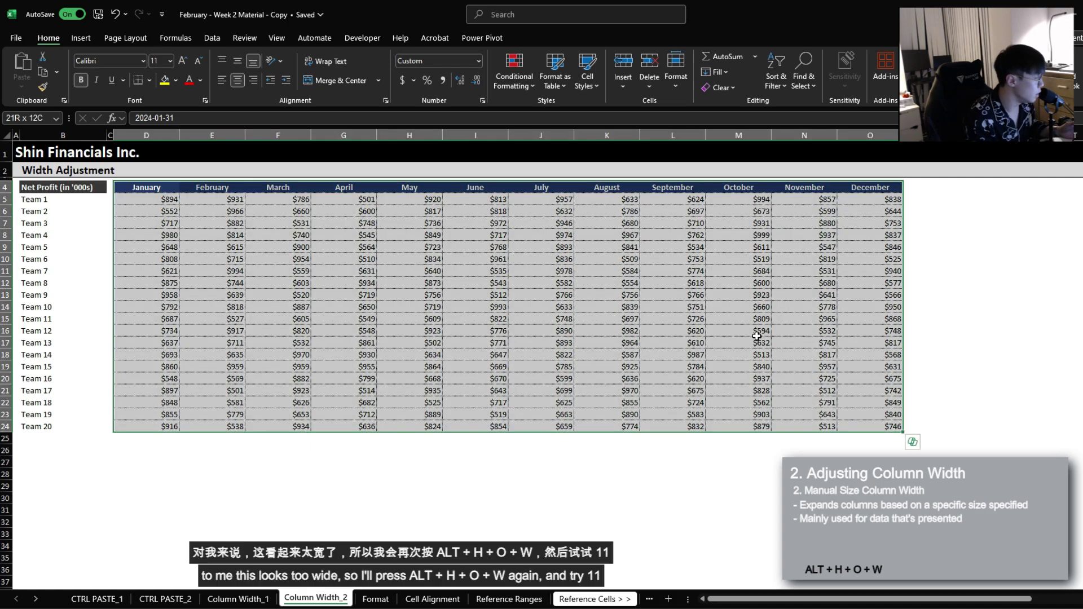
Set the column width of the selected month columns, D to O, to 11
{"action": "key", "text": "alt+h"}
{"action": "key", "text": "o"}
{"action": "key", "text": "w"}
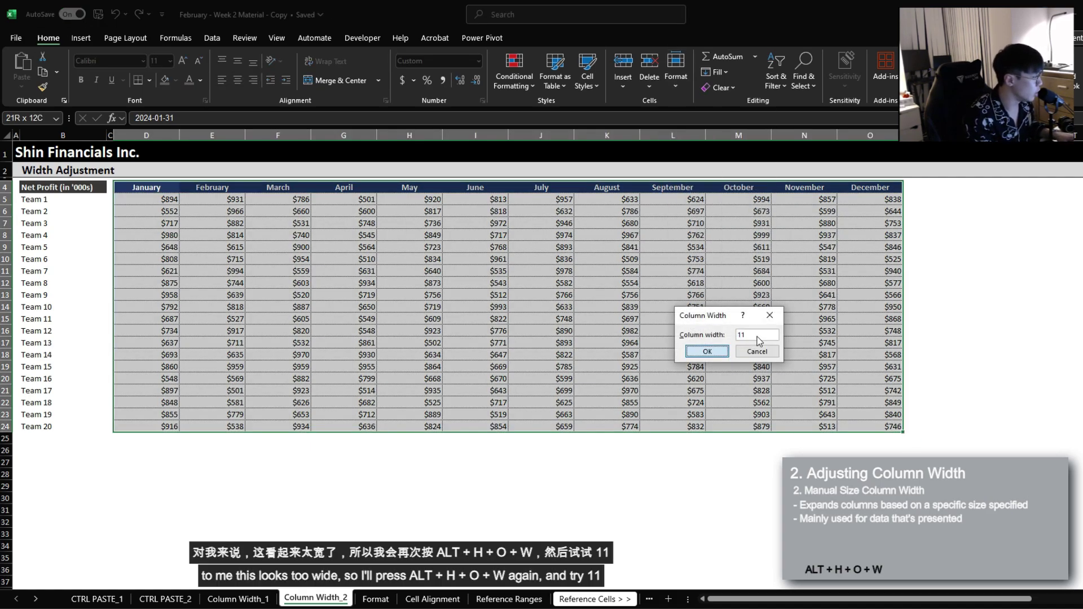
{"action": "key", "text": "Return"}
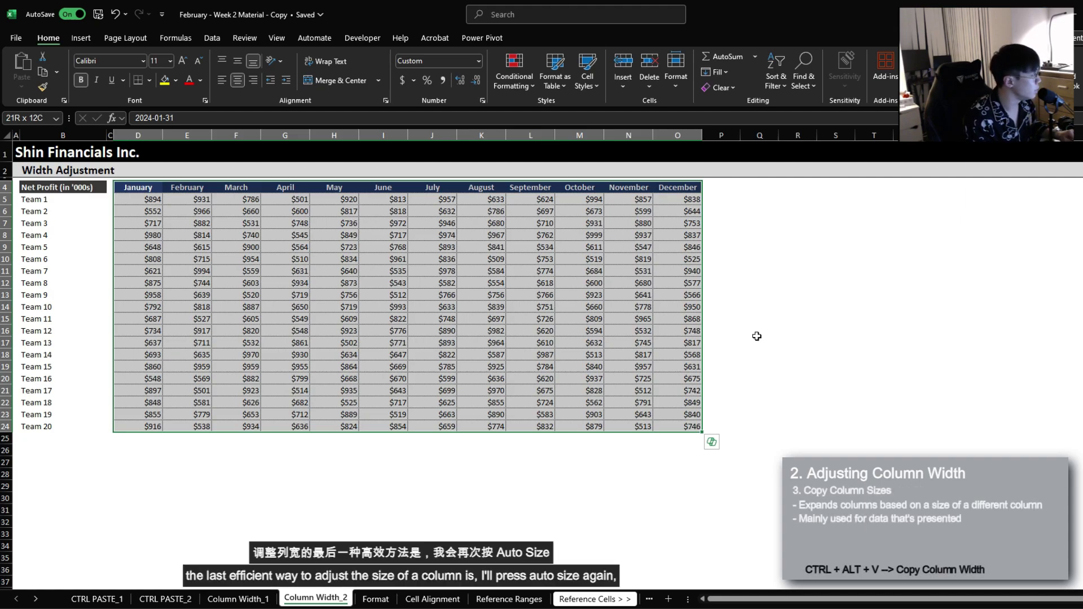
{"action": "key", "text": "Escape"}
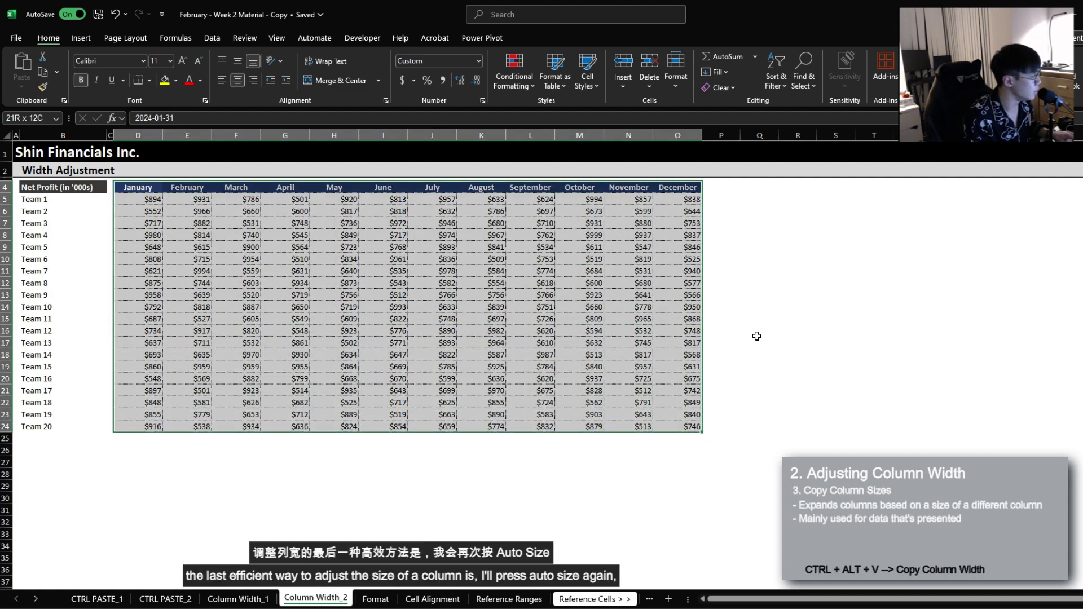
AutoFit the selected month columns again so each fits its own contents
{"action": "key", "text": "alt+h"}
{"action": "key", "text": "o"}
{"action": "key", "text": "i"}
Go to the September column, select column L to check its width, and copy its header cell L4
{"action": "key", "text": "Right"}
{"action": "key", "text": "Right"}
{"action": "key", "text": "Right"}
{"action": "key", "text": "Right"}
{"action": "key", "text": "Right"}
{"action": "key", "text": "Right"}
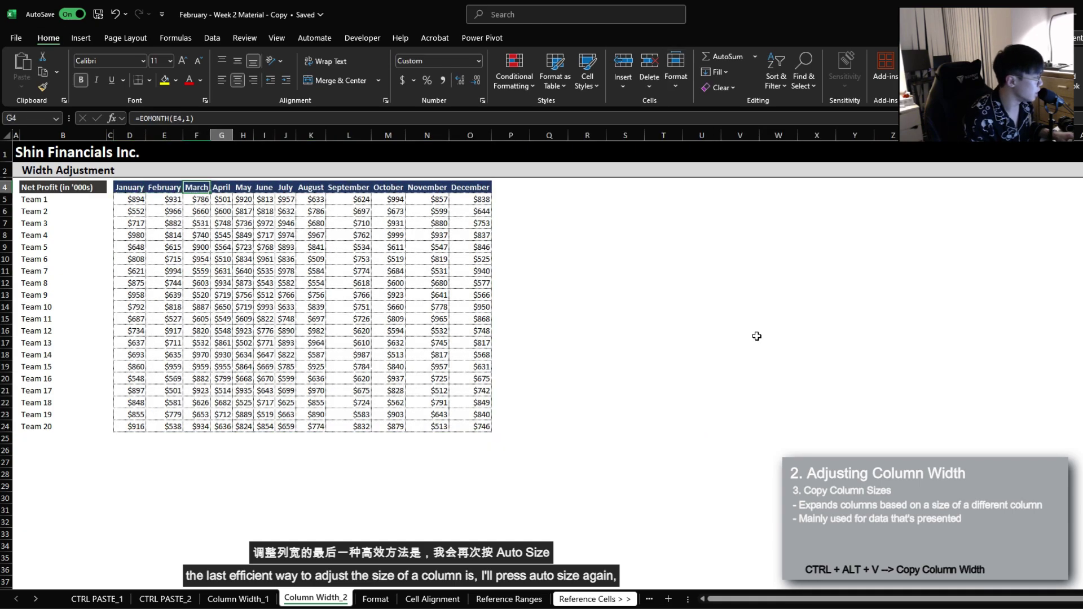
{"action": "key", "text": "Right"}
{"action": "key", "text": "Right"}
{"action": "key", "text": "ctrl+space"}
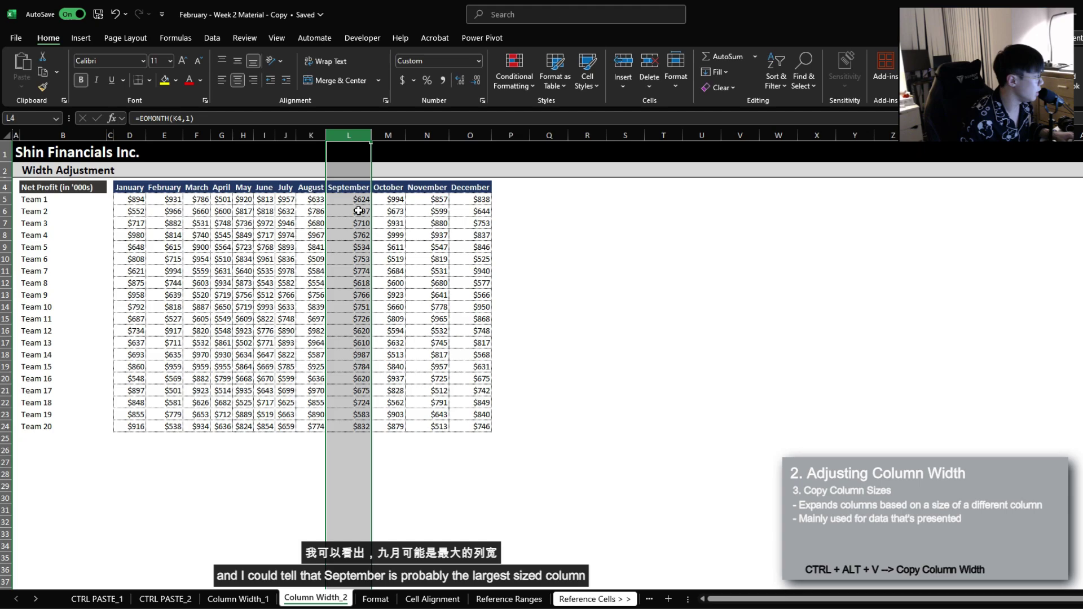
{"action": "left_click", "coordinate": [349, 187]}
{"action": "key", "text": "ctrl+c"}
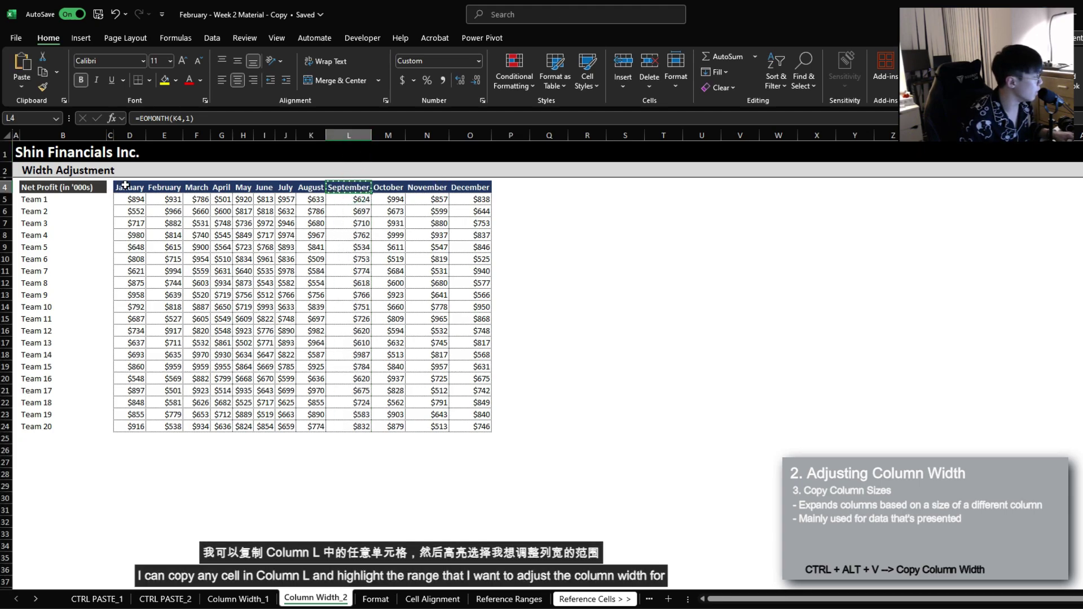
Apply the copied September column's width to the January to December columns with Paste Special, Column widths
{"action": "left_click_drag", "start_coordinate": [125, 185], "coordinate": [489, 186]}
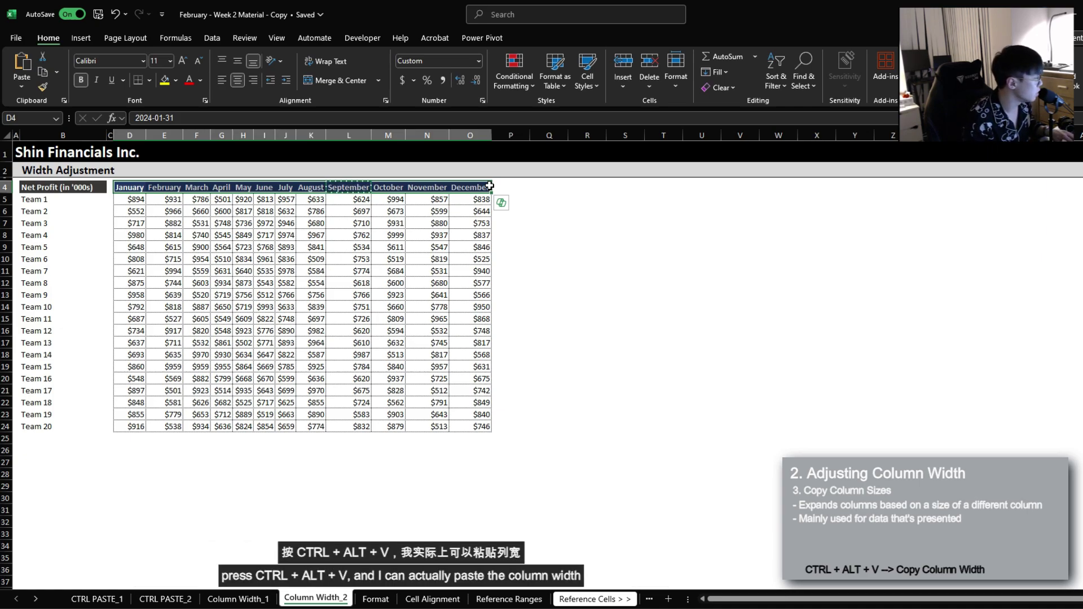
{"action": "key", "text": "ctrl+alt+v"}
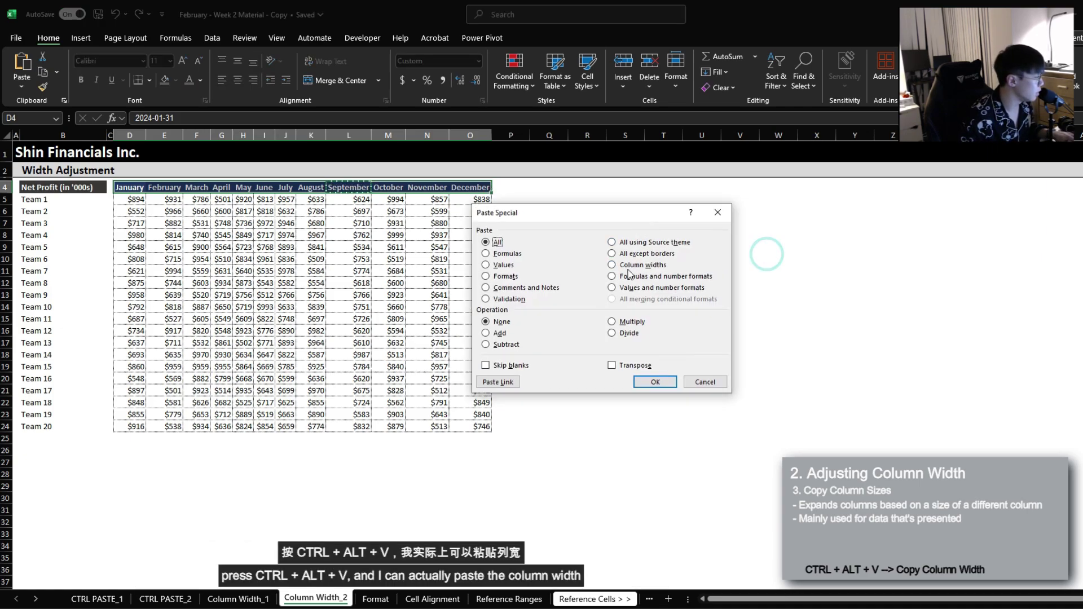
{"action": "left_click", "coordinate": [626, 266]}
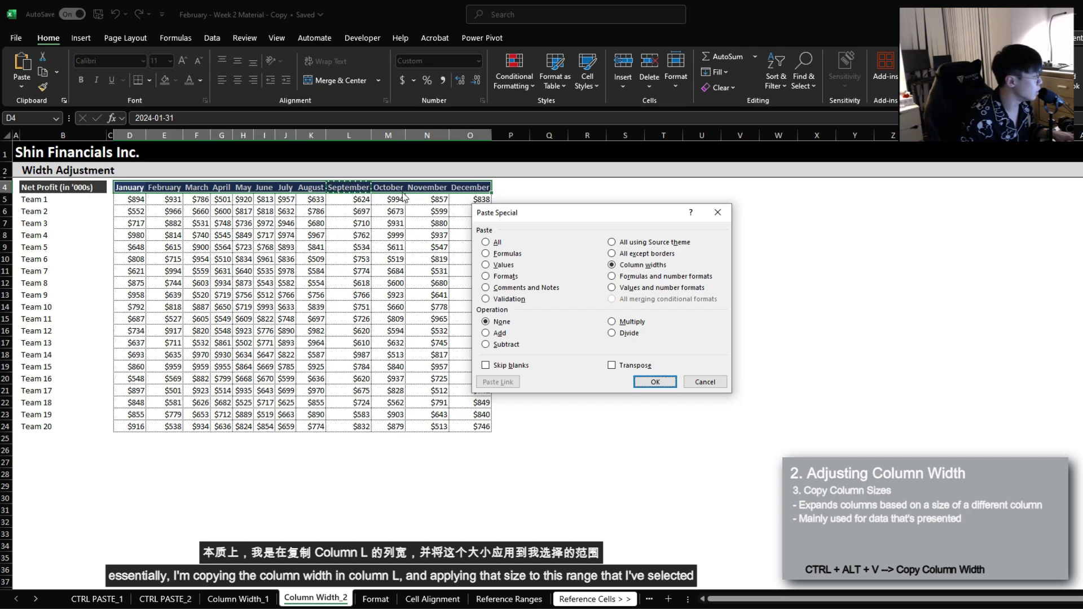
{"action": "left_click", "coordinate": [655, 382]}
{"action": "left_click_drag", "start_coordinate": [138, 188], "coordinate": [637, 427]}
Copy header cell L4, then select the whole January to December table and AutoFit its column widths
{"action": "left_click", "coordinate": [500, 187]}
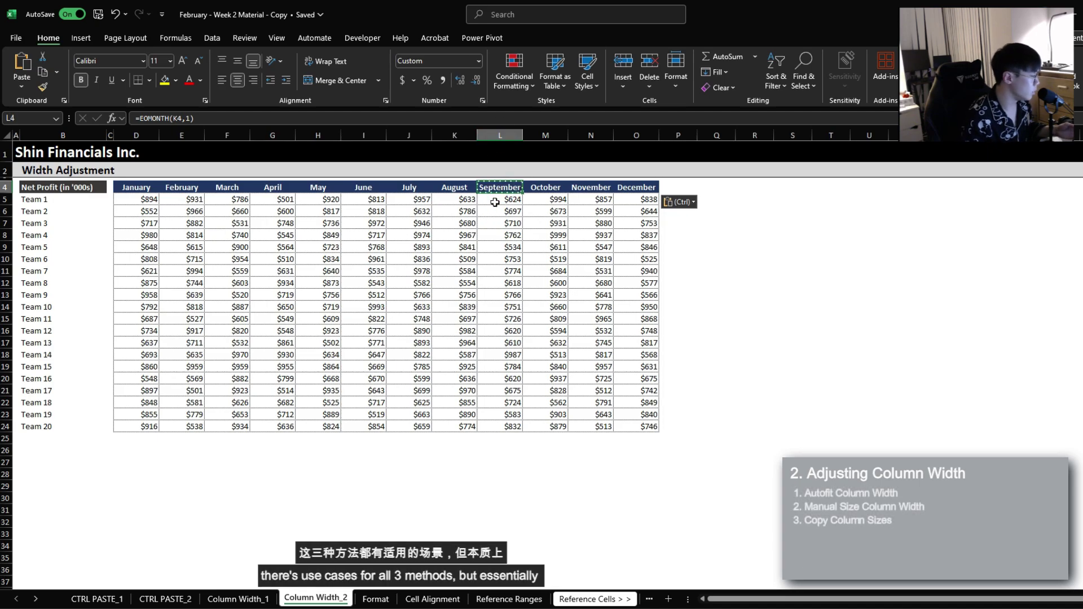
{"action": "key", "text": "Left"}
{"action": "key", "text": "Left"}
{"action": "key", "text": "Left"}
{"action": "key", "text": "Left"}
{"action": "key", "text": "Left"}
{"action": "key", "text": "Left"}
{"action": "key", "text": "Left"}
{"action": "key", "text": "Left"}
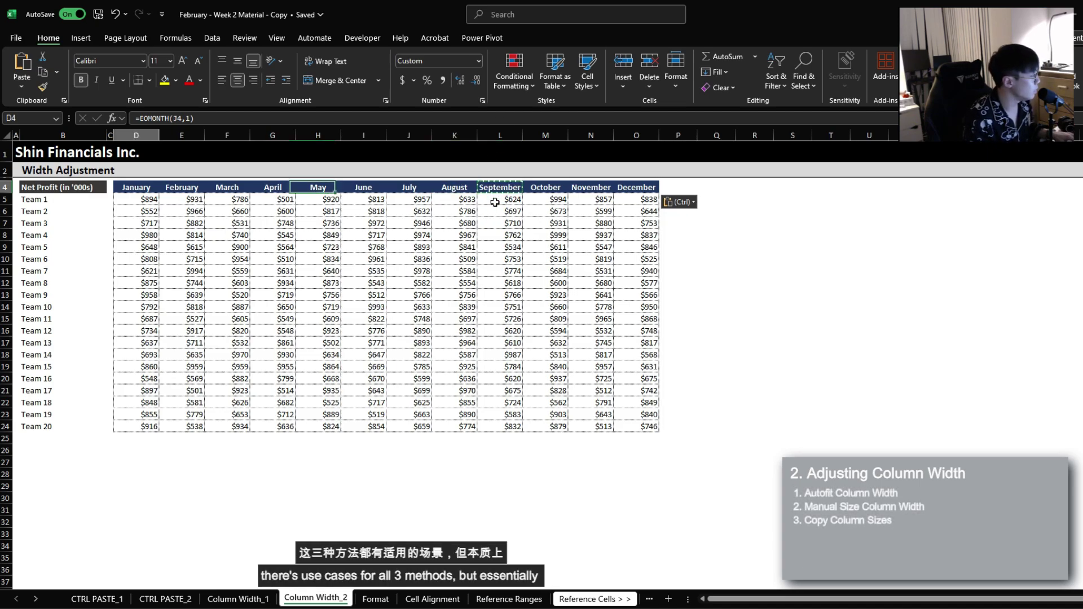
{"action": "key", "text": "ctrl+shift+Down"}
{"action": "key", "text": "ctrl+shift+Right"}
{"action": "key", "text": "alt+h"}
{"action": "key", "text": "o"}
{"action": "key", "text": "i"}
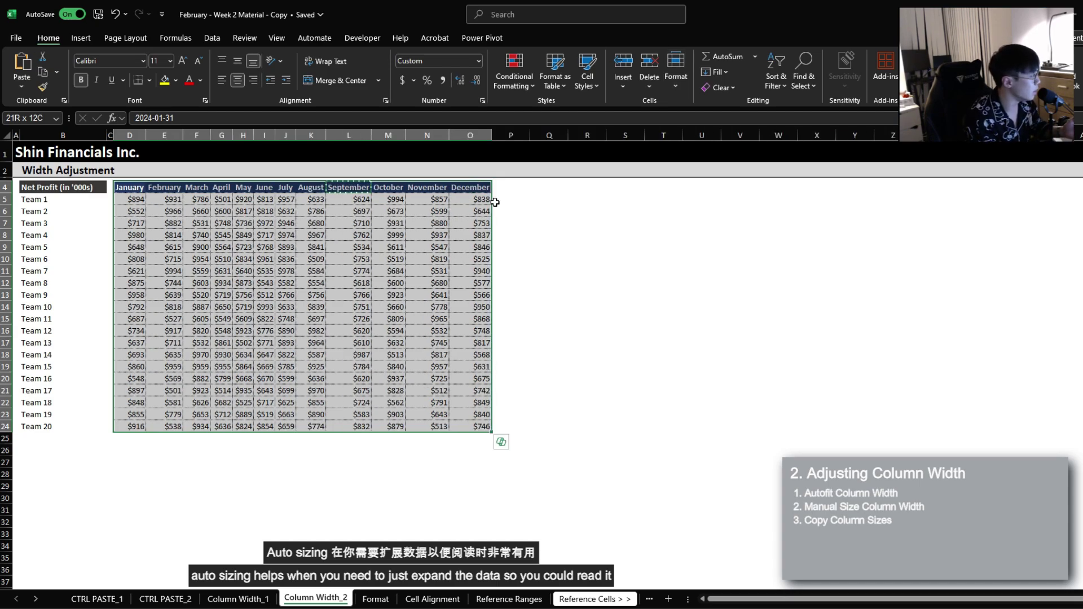
{"action": "left_click", "coordinate": [684, 70]}
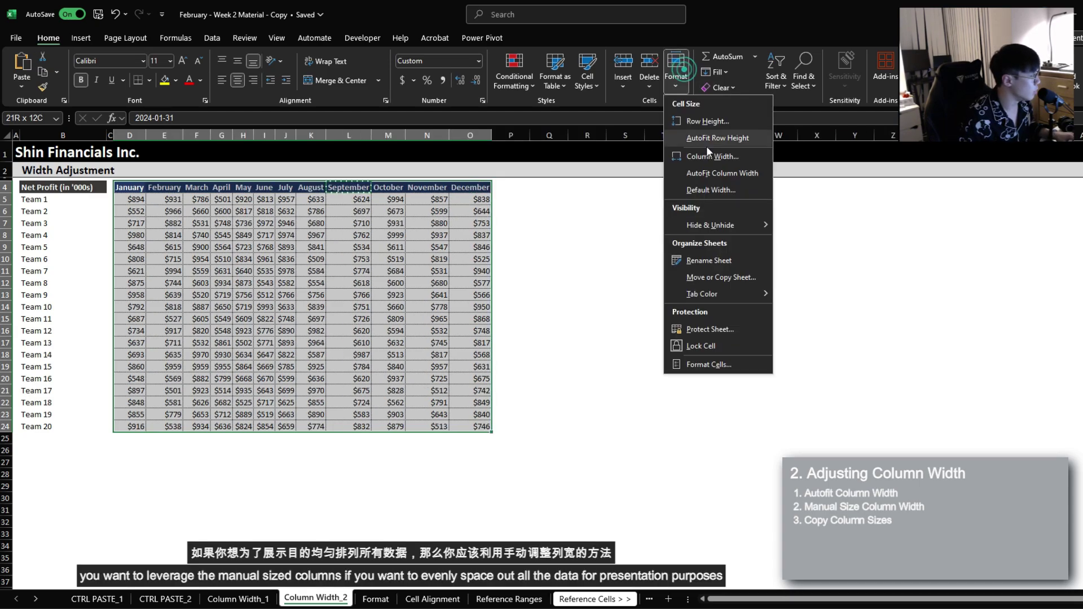
{"action": "left_click", "coordinate": [712, 156]}
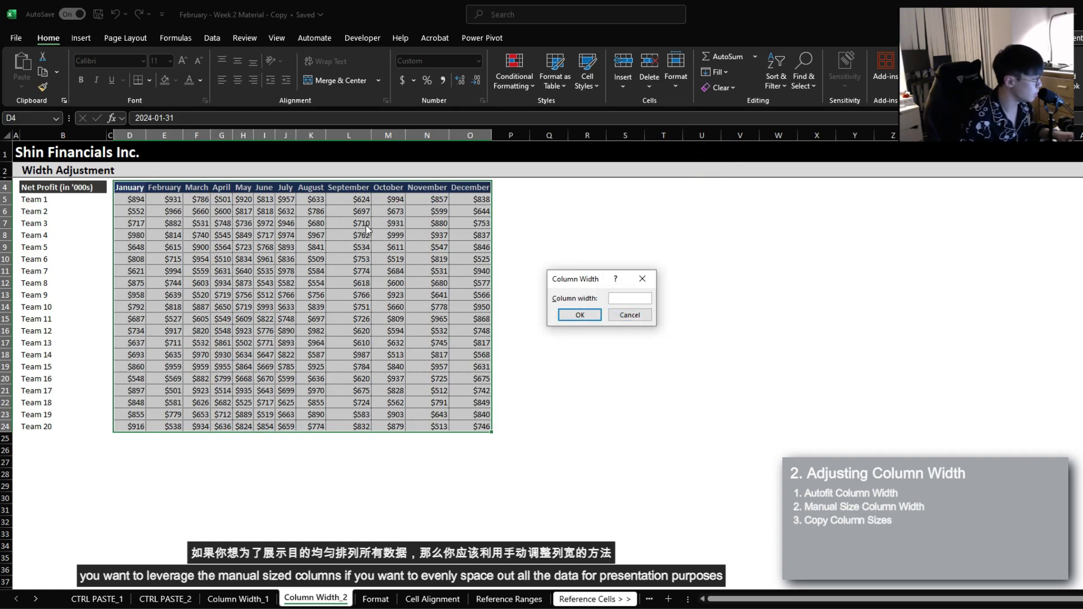
{"action": "left_click", "coordinate": [629, 315]}
Copy the September header L4 and paste only its column width onto the January to December headers D4:O4
{"action": "left_click", "coordinate": [349, 188]}
{"action": "key", "text": "ctrl+c"}
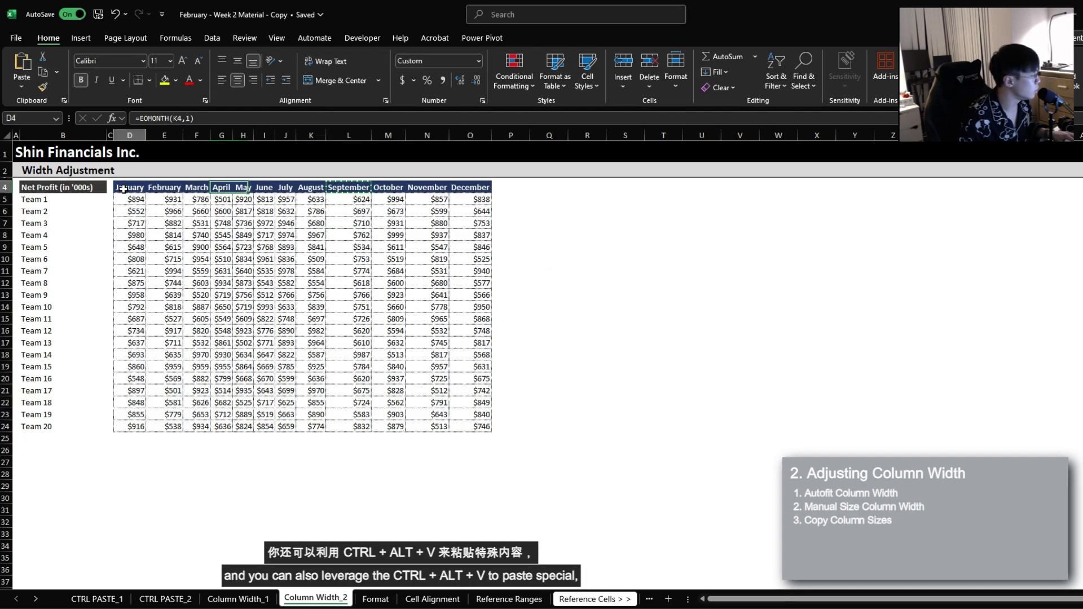
{"action": "left_click_drag", "start_coordinate": [123, 190], "coordinate": [490, 187]}
{"action": "key", "text": "ctrl+alt+v"}
{"action": "left_click_drag", "start_coordinate": [728, 213], "coordinate": [543, 213]}
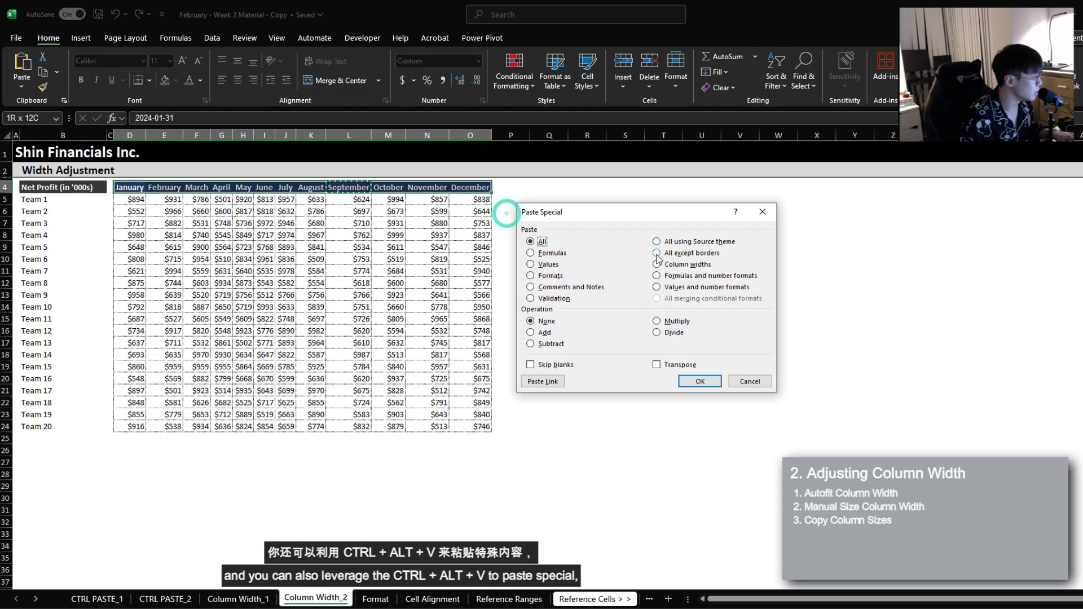
{"action": "left_click", "coordinate": [657, 263]}
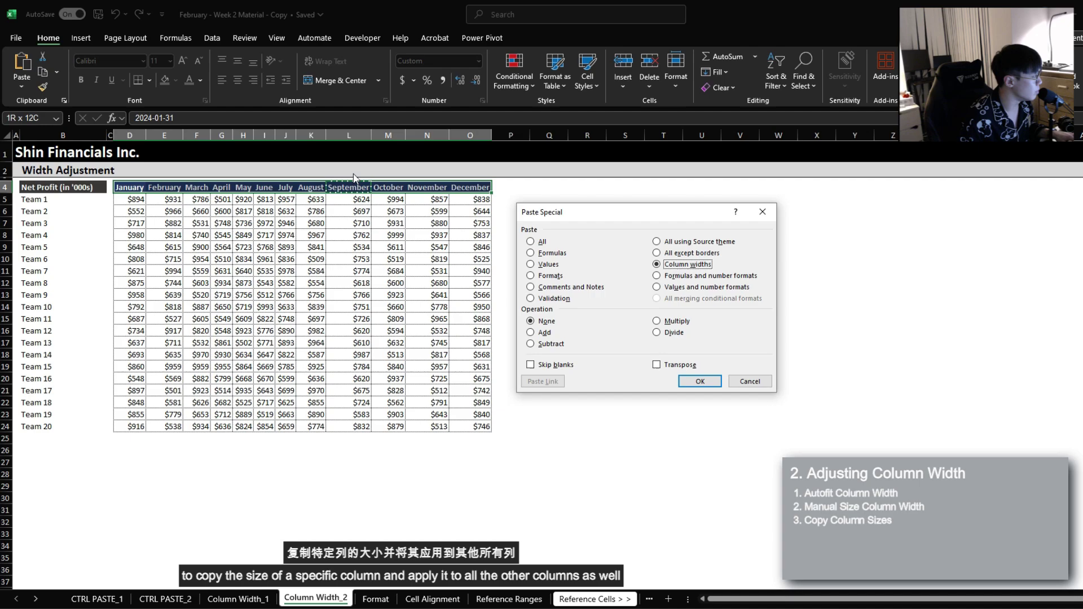
{"action": "left_click", "coordinate": [700, 381]}
{"action": "left_click_drag", "start_coordinate": [137, 187], "coordinate": [589, 201]}
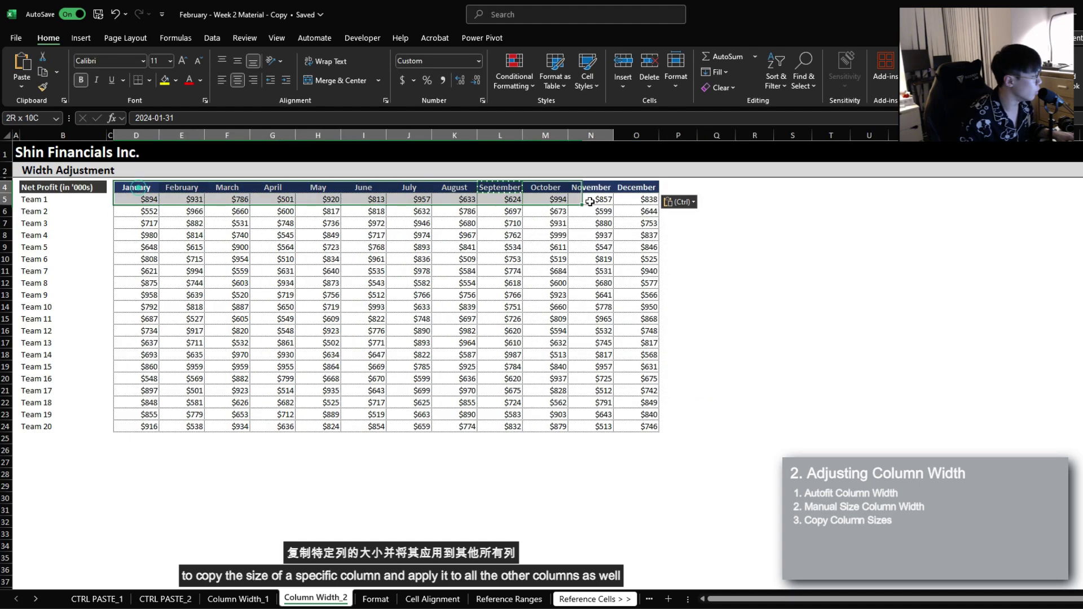
Go to the Format sheet and examine the formatting of the Budget column and the Total Revenue and Gross Profit rows
{"action": "key", "text": "ctrl+Page_Down"}
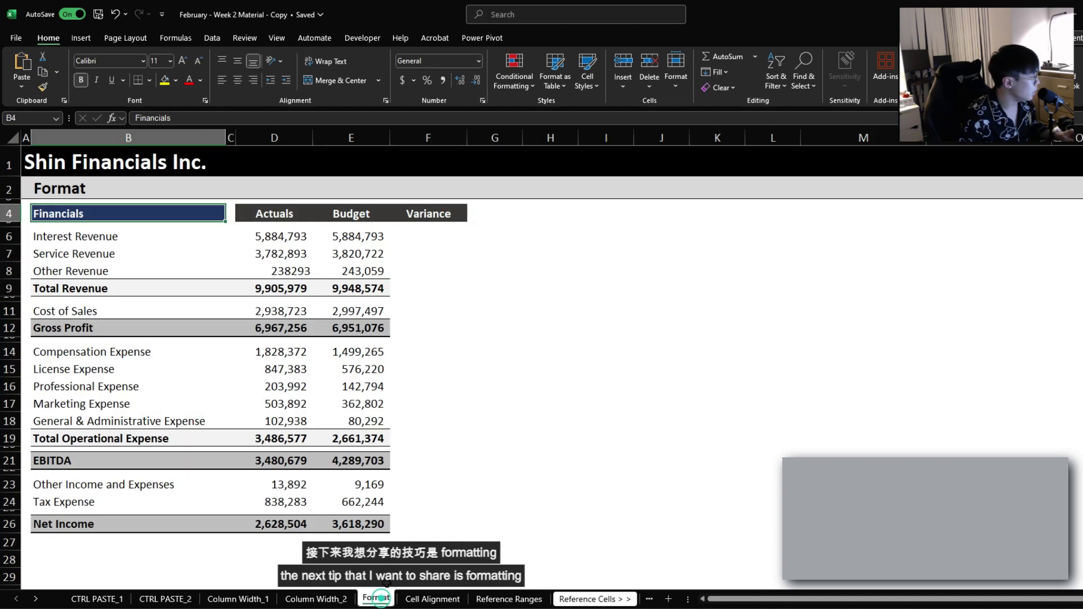
{"action": "left_click", "coordinate": [412, 240]}
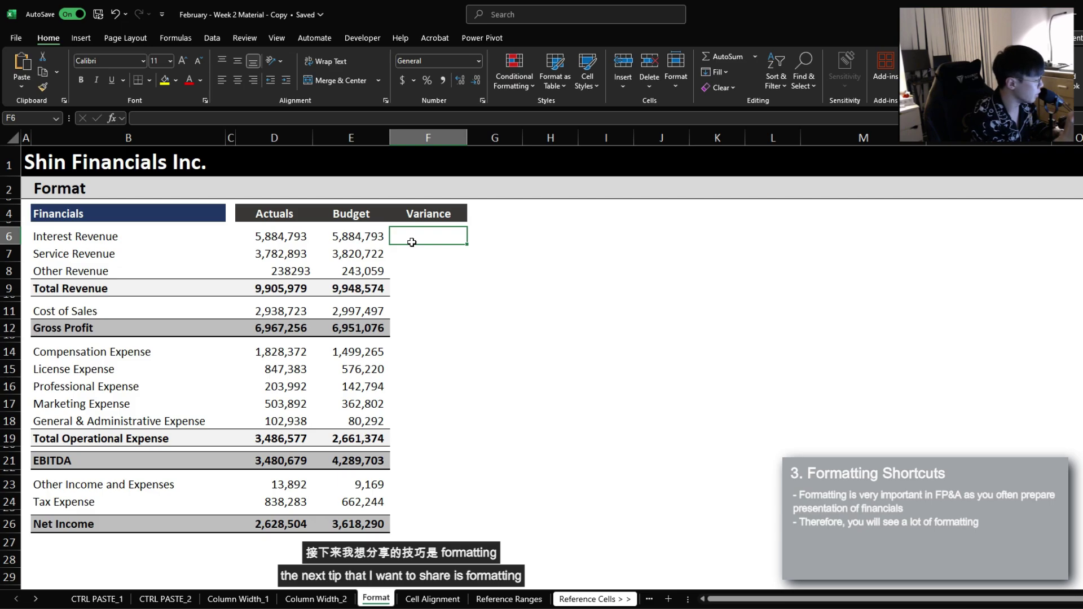
{"action": "mouse_move", "coordinate": [361, 237]}
{"action": "left_mouse_down"}
{"action": "mouse_move", "coordinate": [352, 525]}
{"action": "mouse_move", "coordinate": [371, 237]}
{"action": "left_mouse_up"}
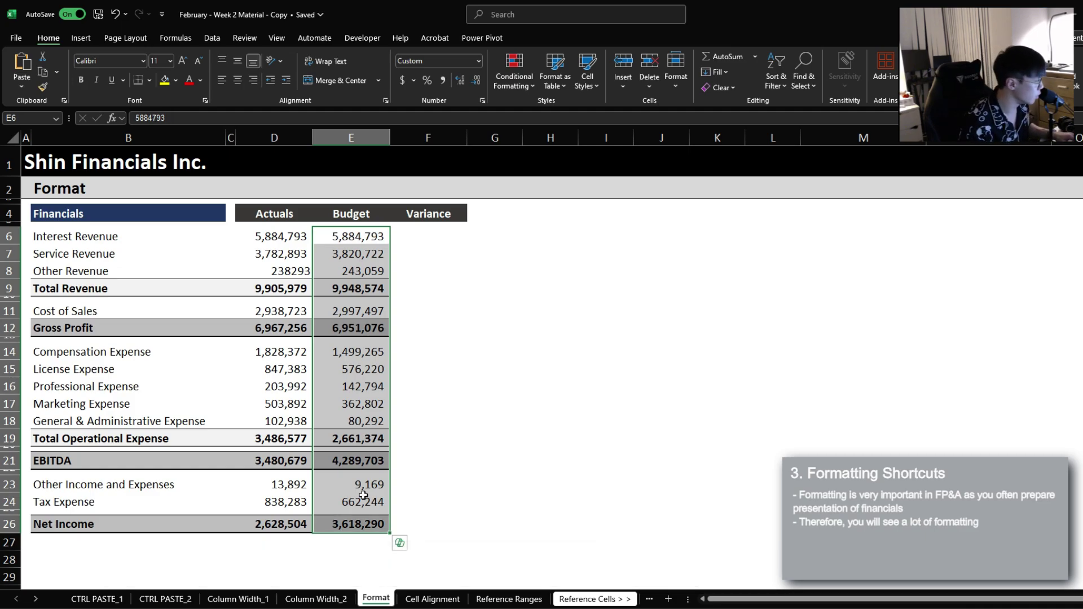
{"action": "left_click_drag", "start_coordinate": [61, 288], "coordinate": [361, 286]}
{"action": "mouse_move", "coordinate": [62, 328]}
{"action": "left_mouse_down"}
{"action": "mouse_move", "coordinate": [62, 313]}
{"action": "mouse_move", "coordinate": [62, 330]}
{"action": "left_mouse_up"}
{"action": "left_click", "coordinate": [451, 240]}
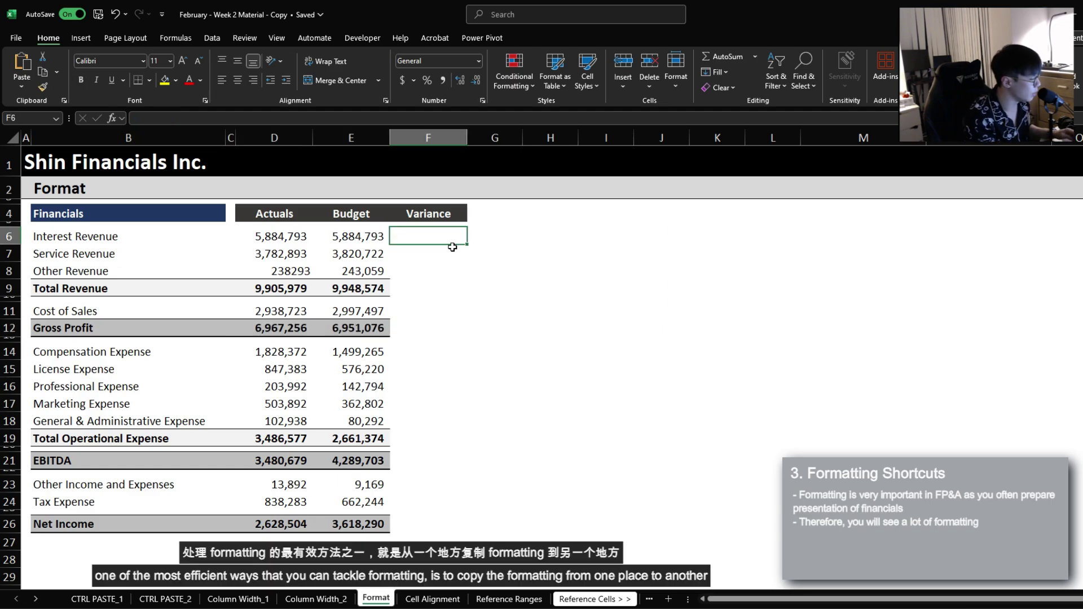
{"action": "key", "text": "Left"}
{"action": "left_click", "coordinate": [354, 530], "text": "shift"}
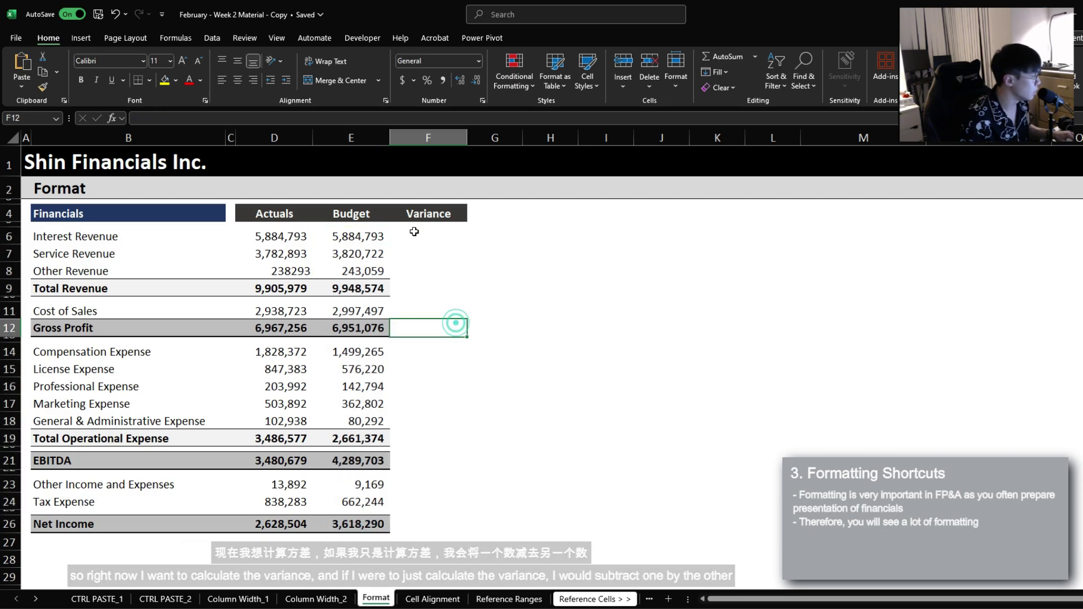
Enter the Interest Revenue variance formula =D6-E6 in cell F6
{"action": "left_click_drag", "start_coordinate": [429, 236], "coordinate": [429, 525]}
{"action": "left_click", "coordinate": [433, 242]}
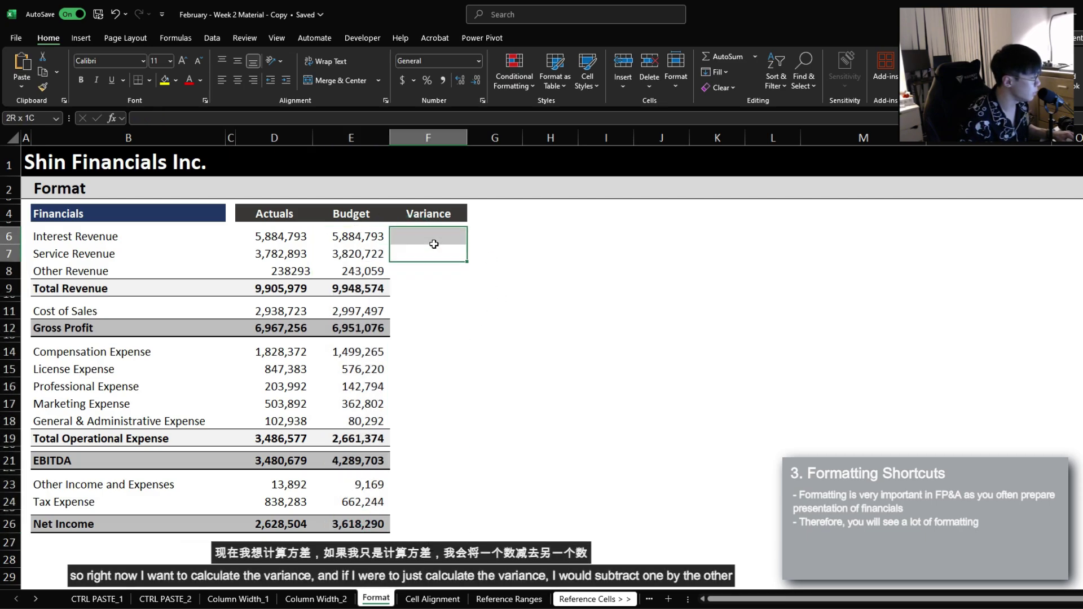
{"action": "type", "text": "="}
{"action": "key", "text": "Left"}
{"action": "key", "text": "Left"}
{"action": "type", "text": "-"}
{"action": "key", "text": "Left"}
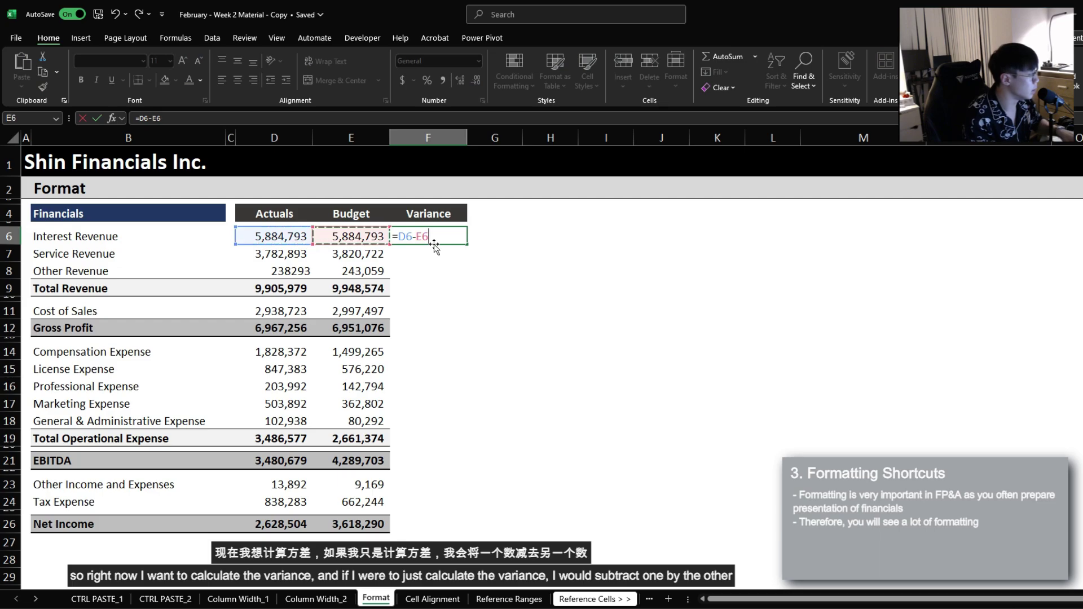
{"action": "key", "text": "ctrl+Return"}
Copy the F6 variance formula into the Variance column for every remaining line item down to Net Income in F26
{"action": "key", "text": "ctrl+c"}
{"action": "key", "text": "shift+Down"}
{"action": "key", "text": "shift+Down"}
{"action": "key", "text": "shift+Down"}
{"action": "key", "text": "ctrl+v"}
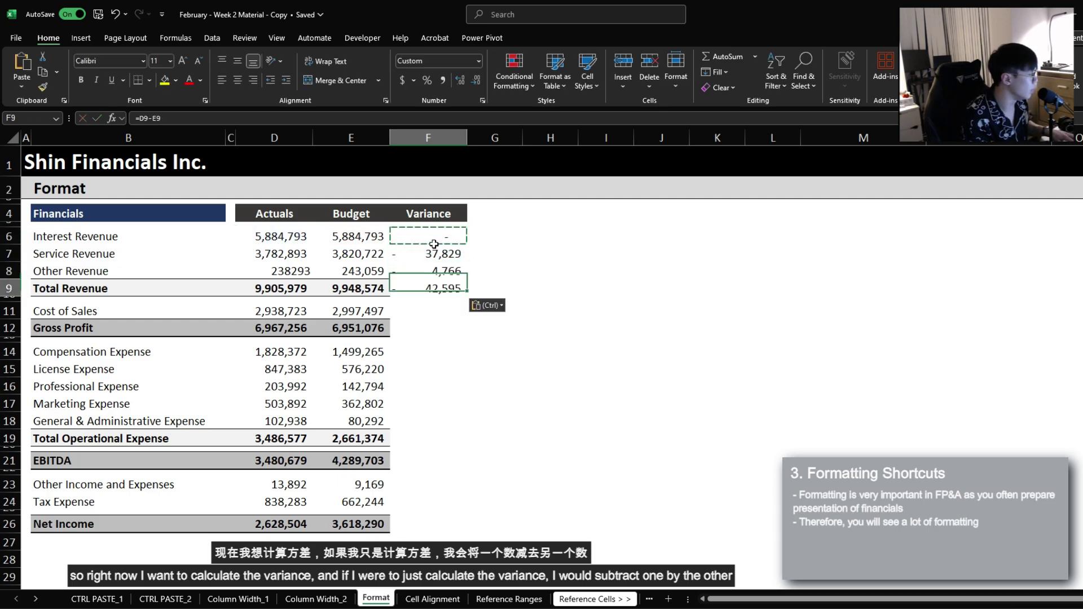
{"action": "key", "text": "Down"}
{"action": "key", "text": "ctrl+v"}
{"action": "key", "text": "Down"}
{"action": "key", "text": "ctrl+v"}
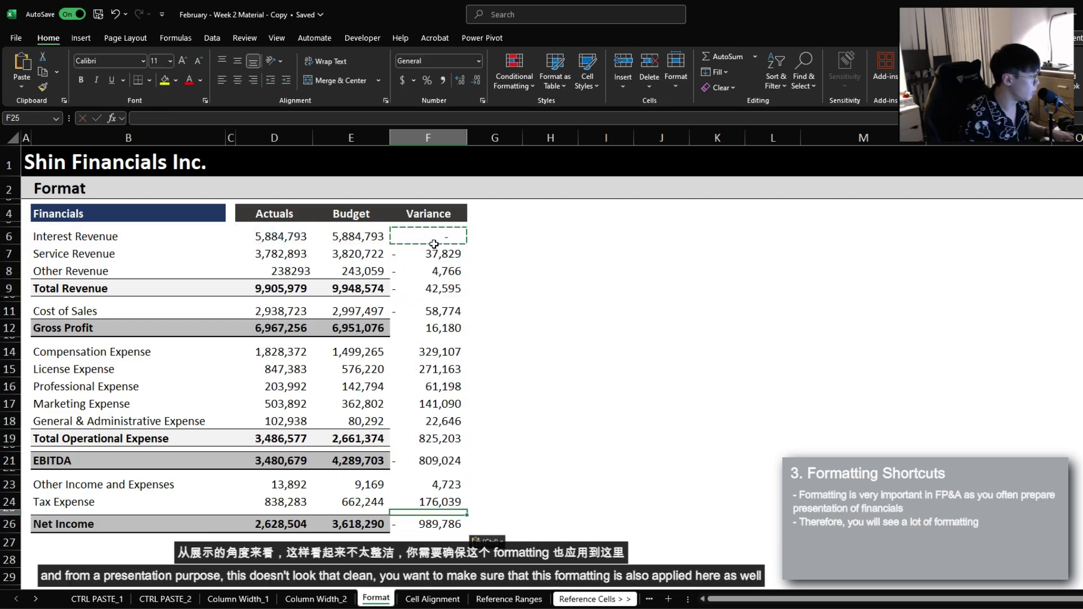
{"action": "key", "text": "Escape"}
Compare the Variance column's formatting with the Budget column's, checking the Total Revenue, Gross Profit, Total Operational Expense, EBITDA and Net Income rows
{"action": "left_click", "coordinate": [420, 230]}
{"action": "left_click_drag", "start_coordinate": [419, 231], "coordinate": [427, 525]}
{"action": "left_click_drag", "start_coordinate": [350, 236], "coordinate": [367, 525]}
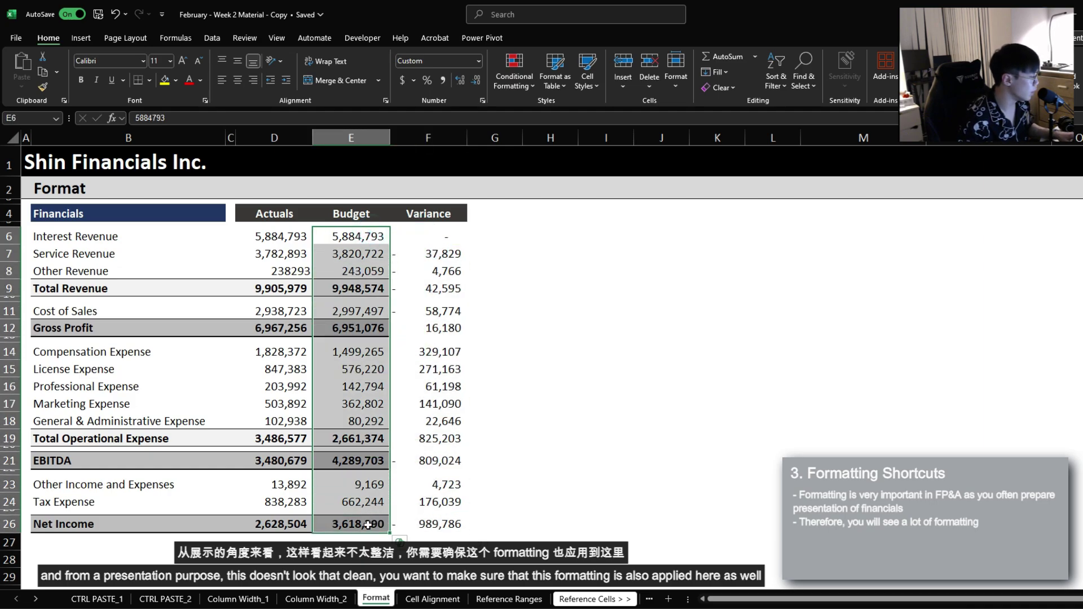
{"action": "left_click_drag", "start_coordinate": [446, 240], "coordinate": [442, 523]}
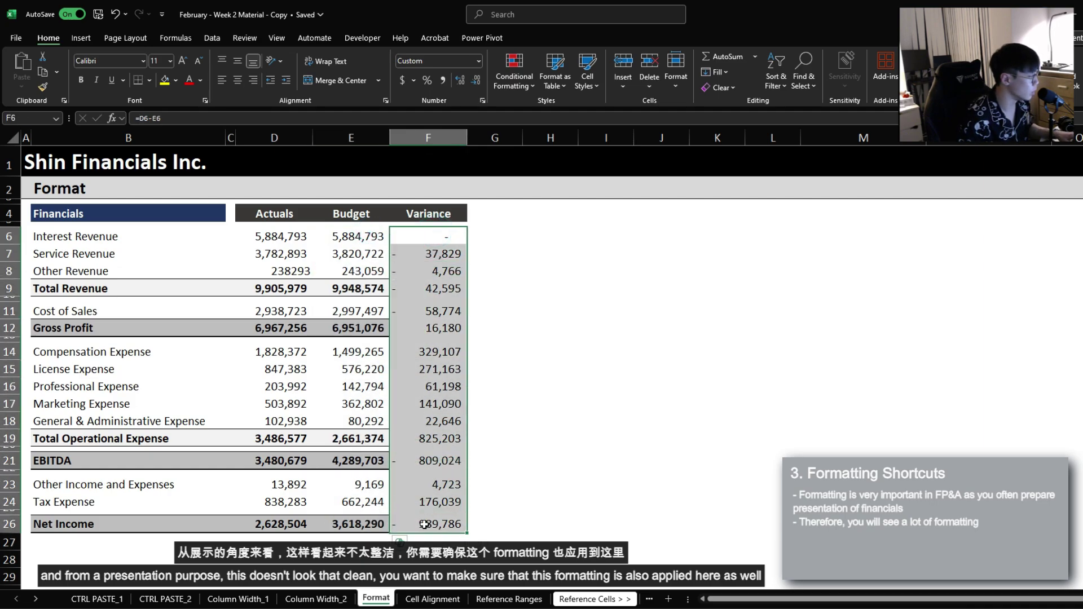
{"action": "left_click", "coordinate": [436, 289]}
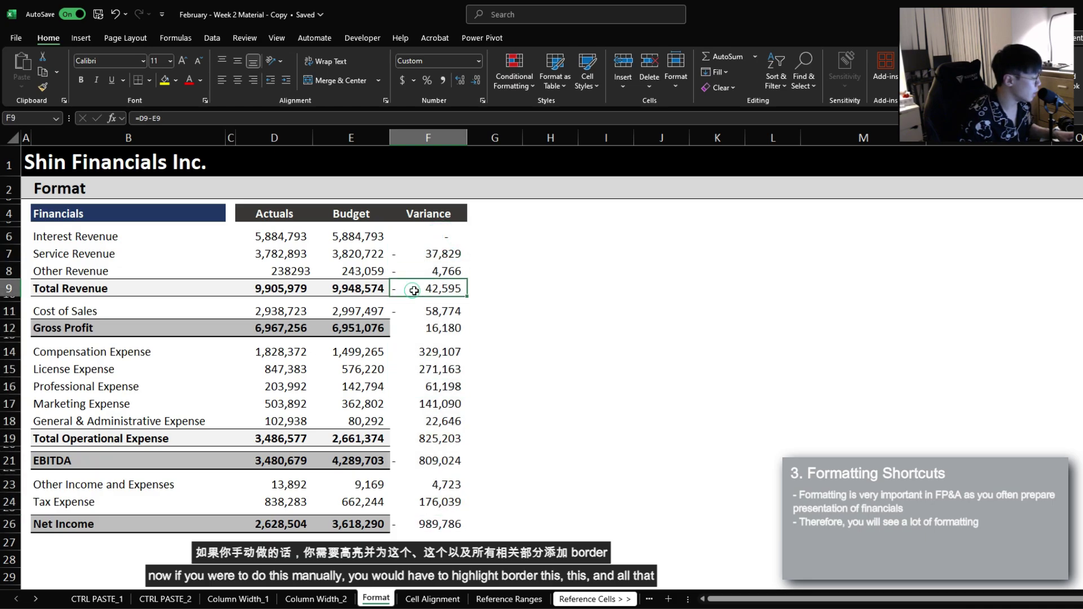
{"action": "left_click", "coordinate": [437, 329]}
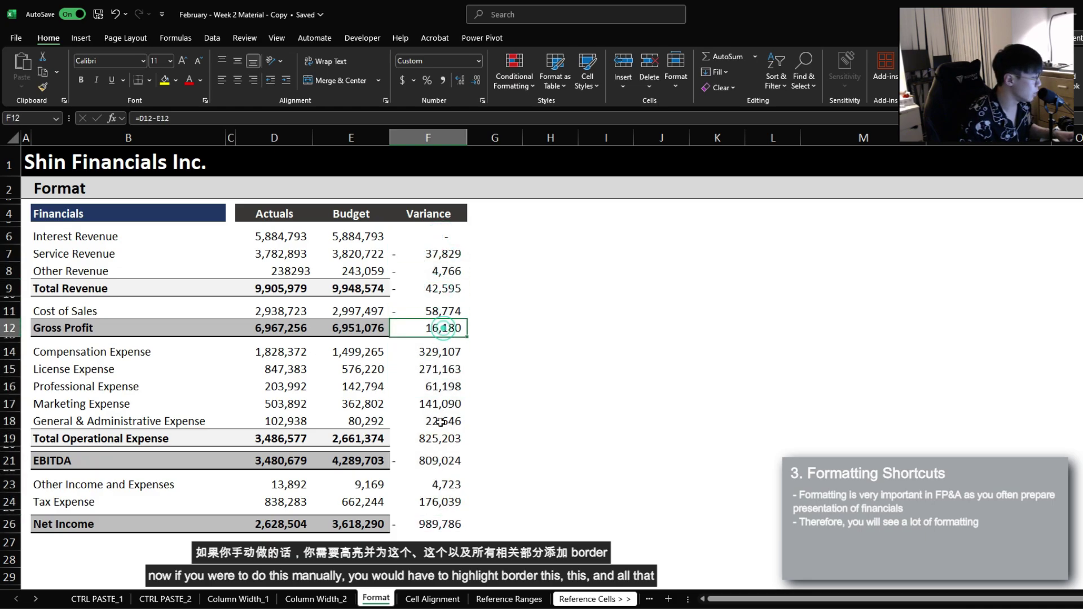
{"action": "left_click", "coordinate": [437, 438]}
{"action": "left_click", "coordinate": [436, 463]}
{"action": "left_click", "coordinate": [437, 524]}
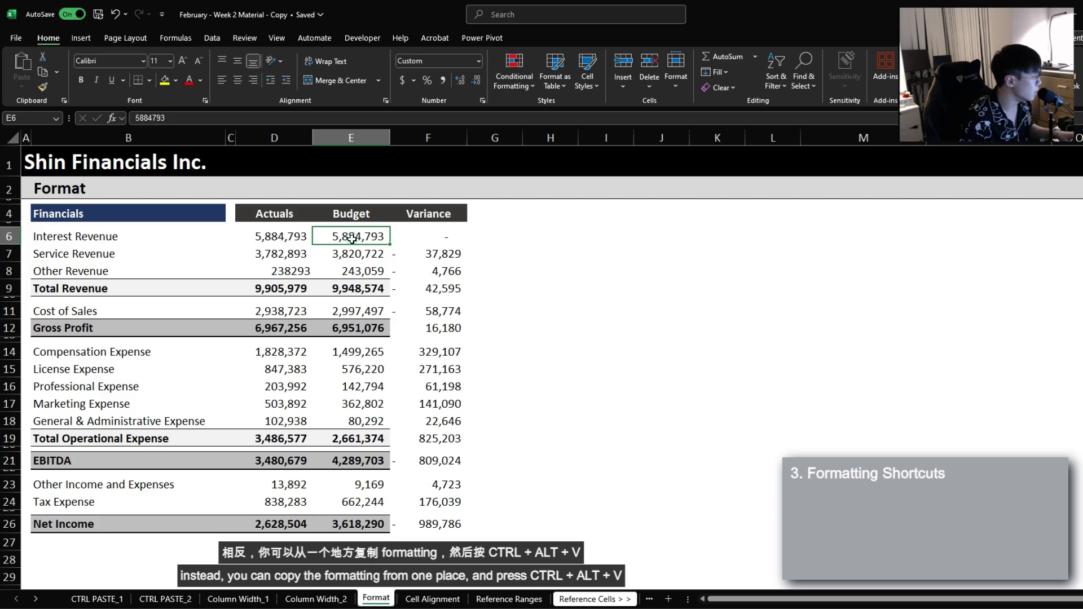
Copy the Budget figures E6:E26 and paste only their formats onto the Variance column starting at F6
{"action": "left_click_drag", "start_coordinate": [353, 237], "coordinate": [342, 525]}
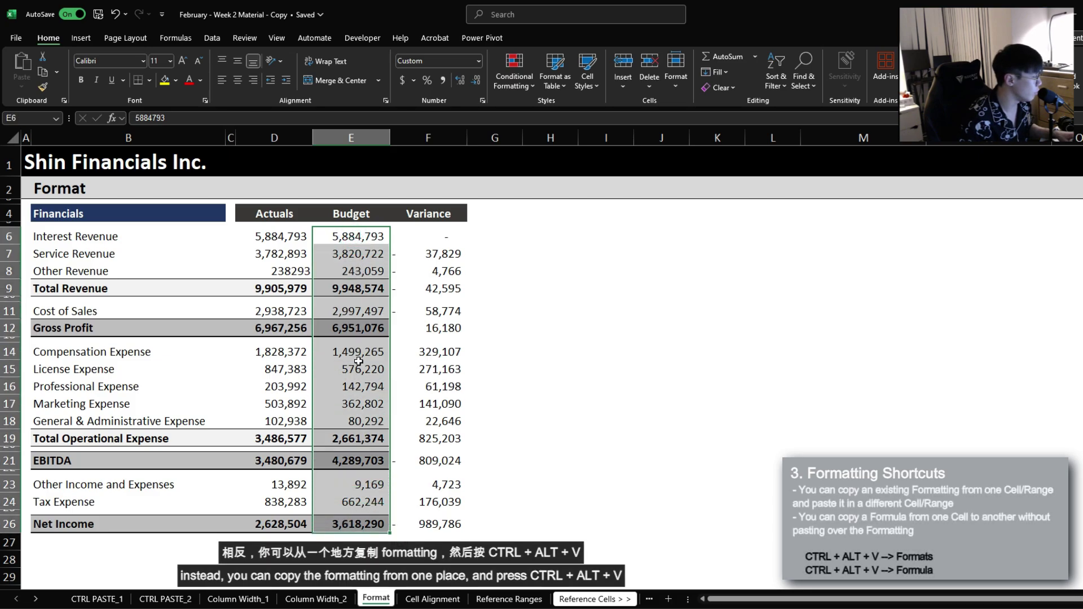
{"action": "key", "text": "ctrl+c"}
{"action": "left_click", "coordinate": [437, 237]}
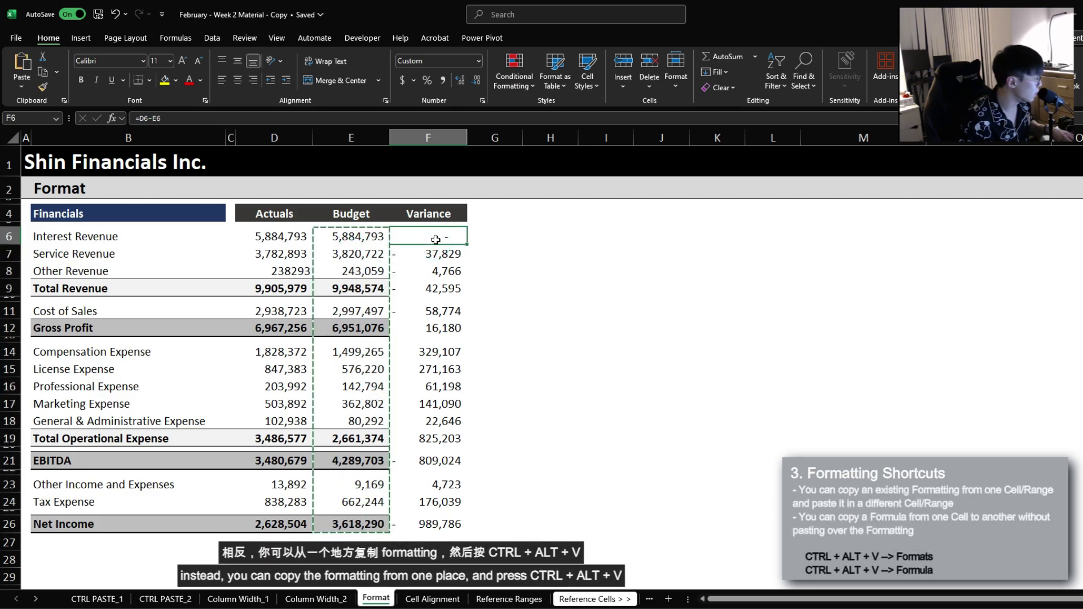
{"action": "key", "text": "ctrl+alt+v"}
{"action": "left_click", "coordinate": [541, 276]}
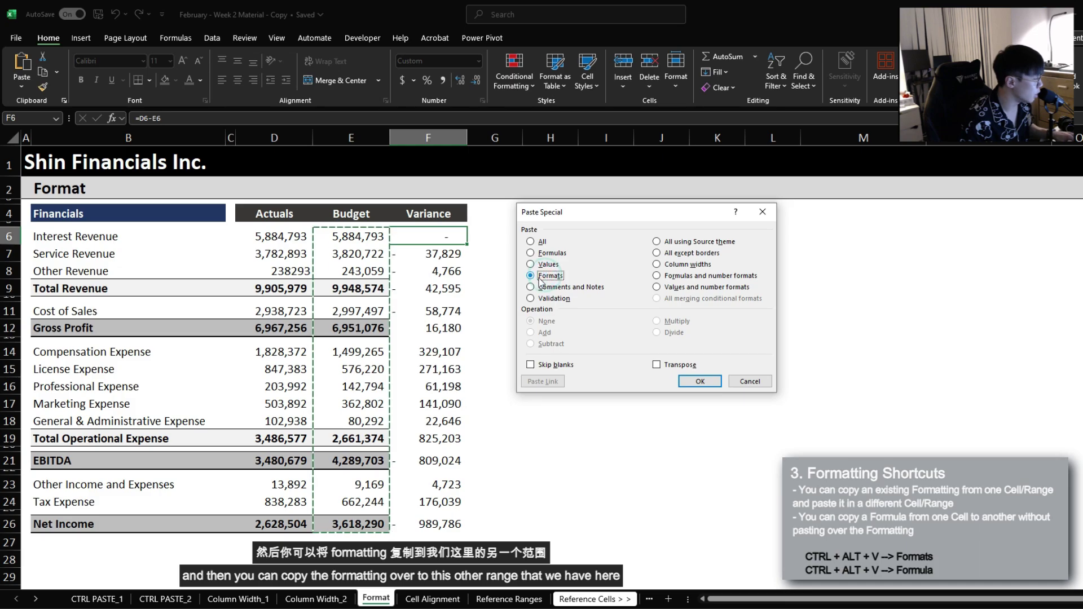
{"action": "left_click", "coordinate": [698, 381]}
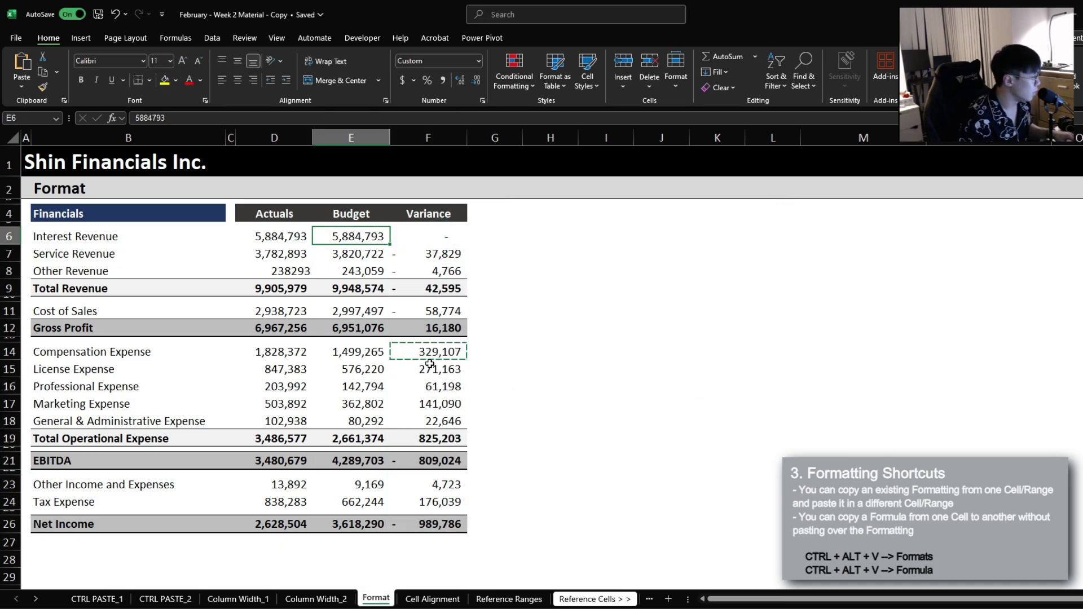
Replace the Compensation Expense variance in F14 with the budget-minus-actuals formula =E14-D14
{"action": "left_click_drag", "start_coordinate": [118, 354], "coordinate": [400, 440]}
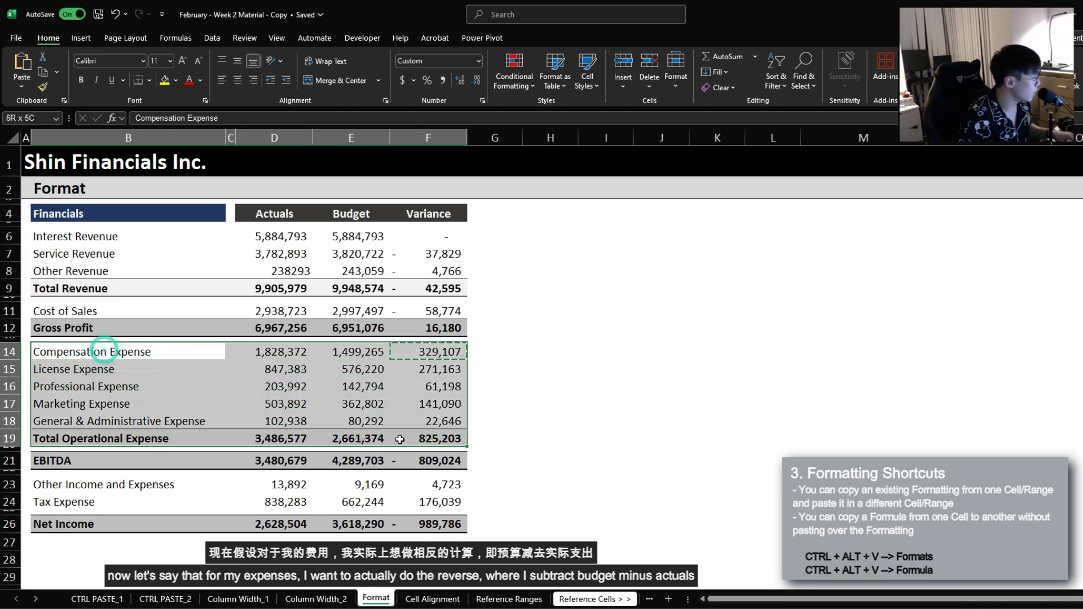
{"action": "left_click", "coordinate": [441, 346]}
{"action": "type", "text": "="}
{"action": "left_click", "coordinate": [351, 350]}
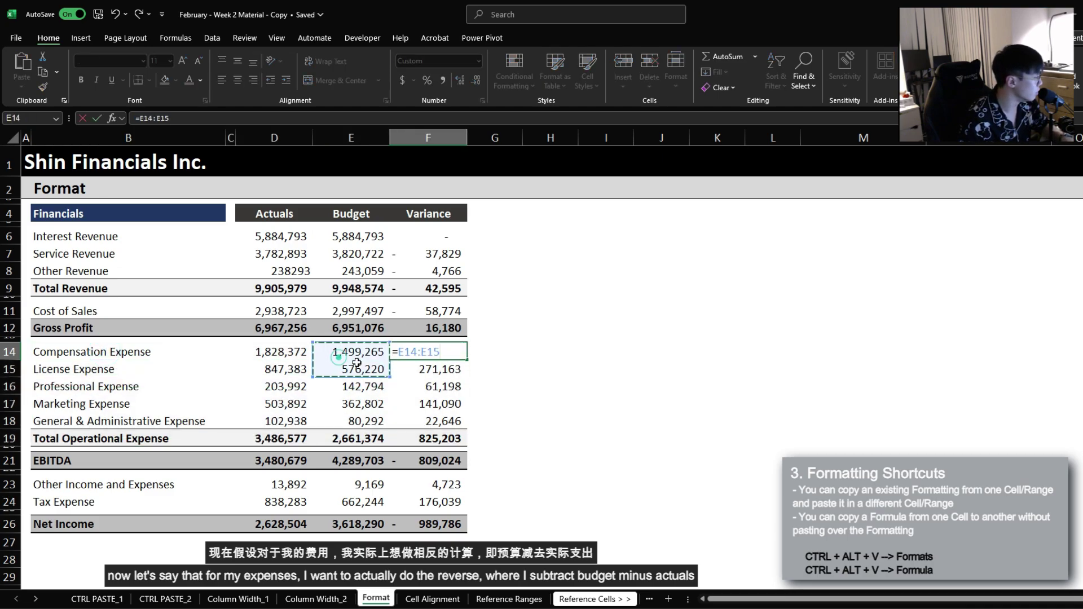
{"action": "type", "text": "-"}
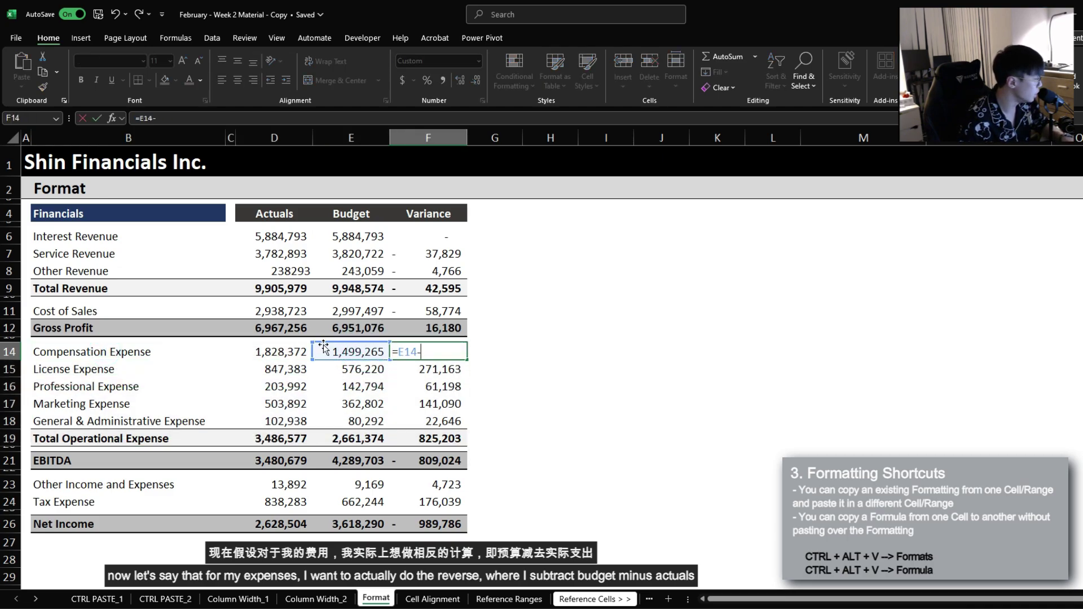
{"action": "left_click", "coordinate": [273, 352]}
{"action": "key", "text": "Return"}
Copy the F14 formula down through Total Operational Expense in F19 with a regular paste and check cell F19
{"action": "left_click", "coordinate": [438, 351]}
{"action": "key", "text": "ctrl+c"}
{"action": "left_click_drag", "start_coordinate": [438, 351], "coordinate": [448, 439]}
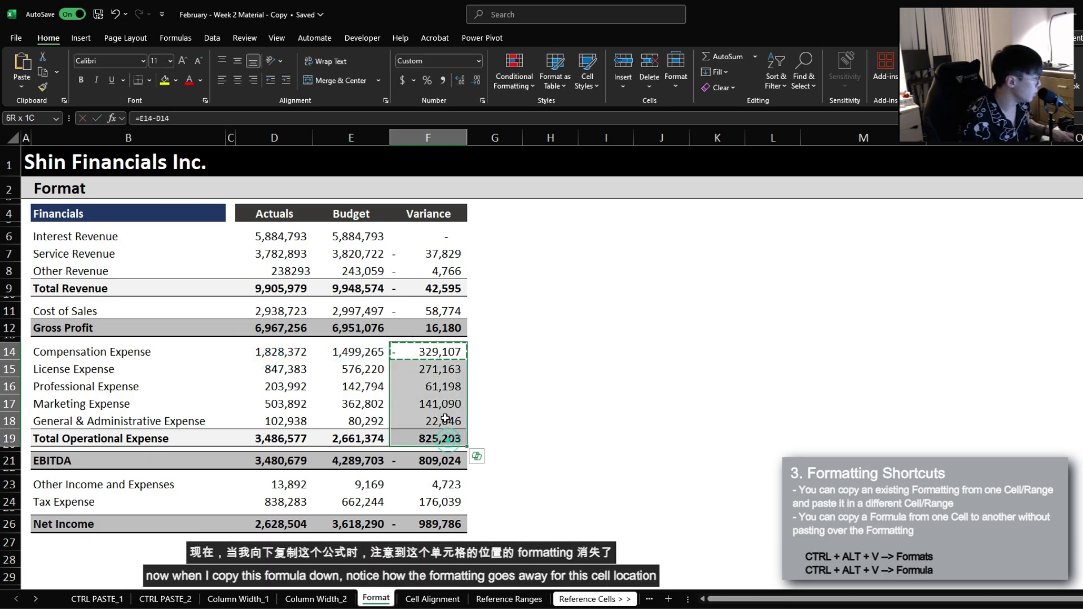
{"action": "key", "text": "ctrl+v"}
{"action": "left_click", "coordinate": [408, 439]}
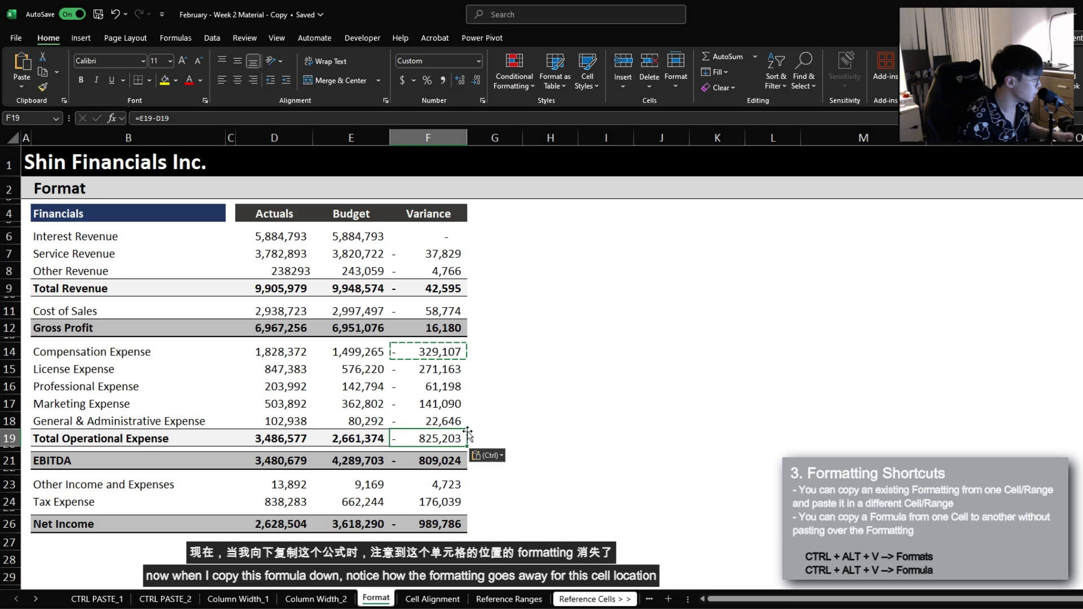
Undo the regular paste of the F14 variance formula over F14:F19 after comparing cells F14 and F19
{"action": "left_click", "coordinate": [454, 351]}
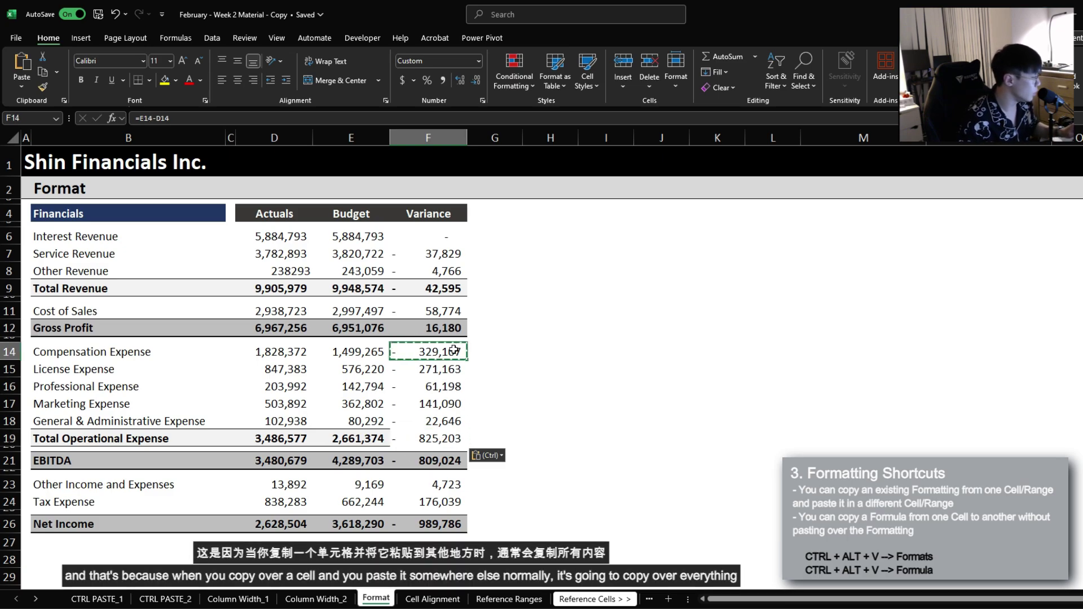
{"action": "left_click", "coordinate": [445, 438]}
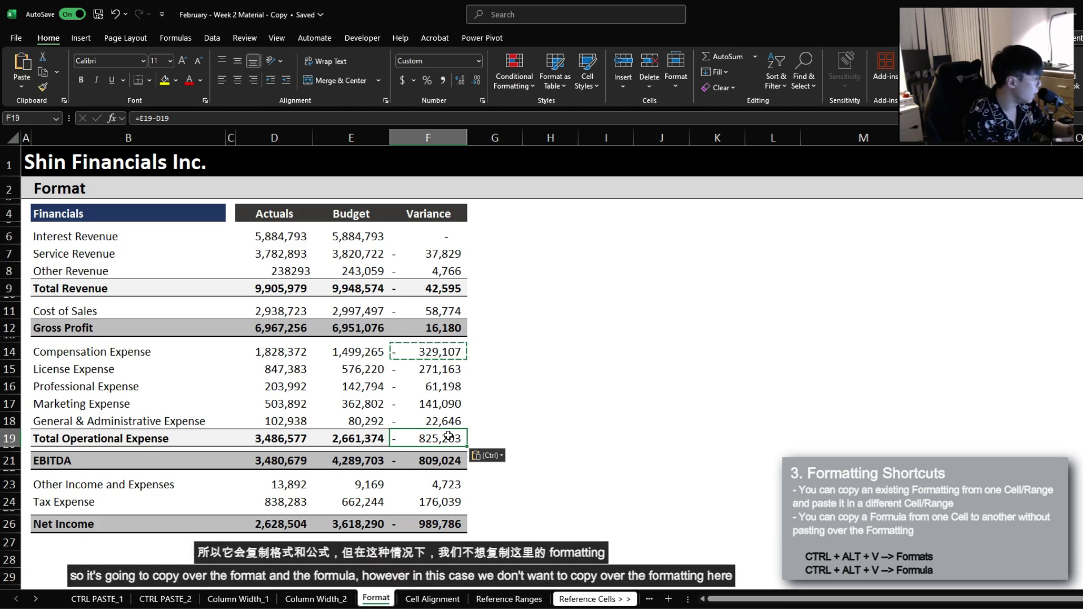
{"action": "key", "text": "ctrl+z"}
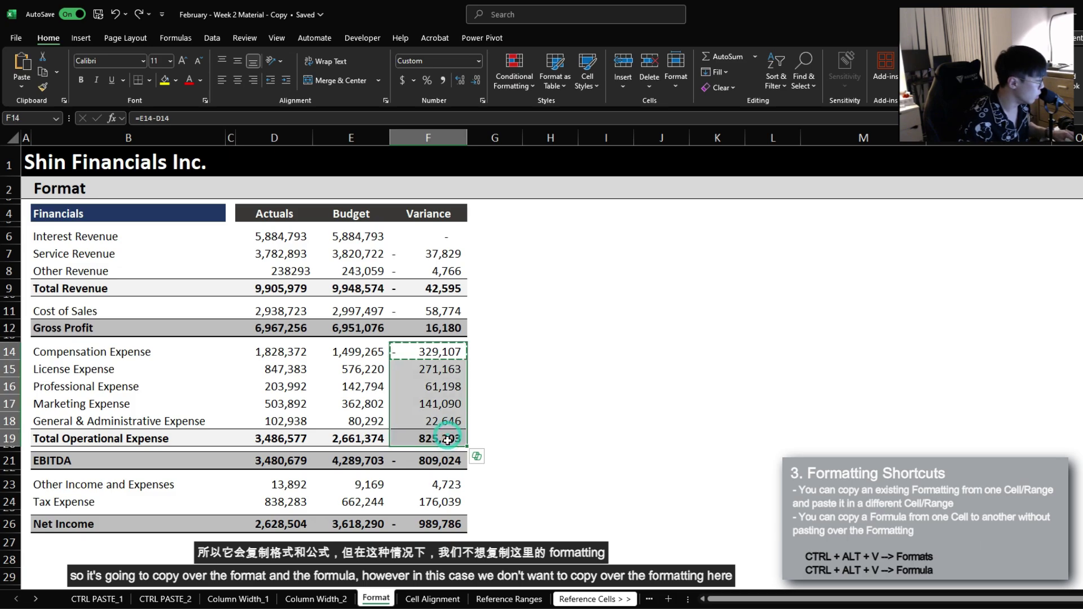
{"action": "left_click", "coordinate": [439, 438]}
Paste only the copied F14 formula onto F14:F19 through Paste Special and check Total Operational Expense in F19
{"action": "left_click", "coordinate": [441, 352]}
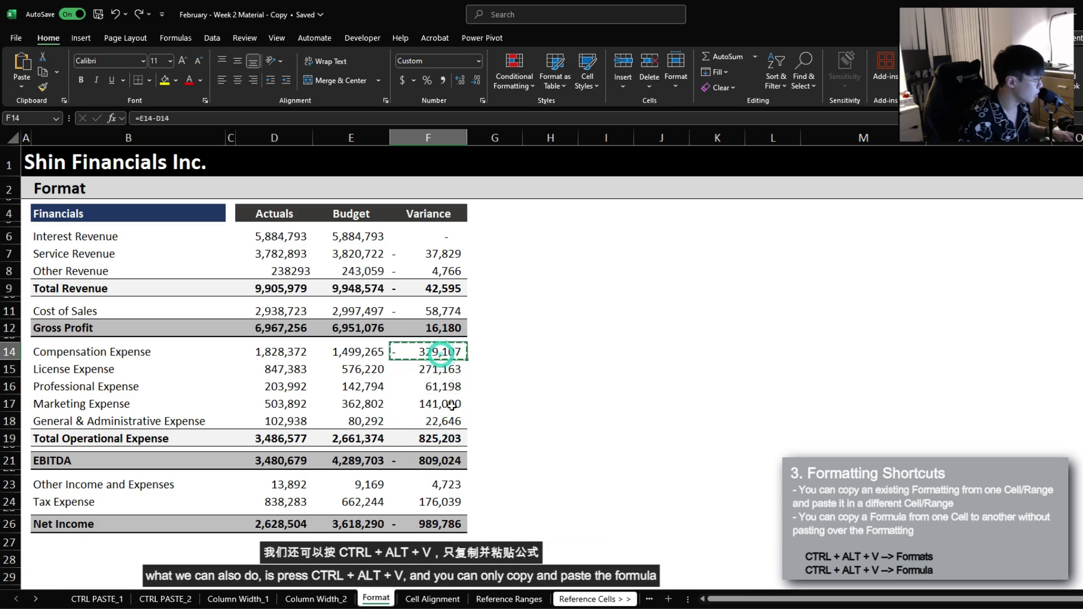
{"action": "left_click", "coordinate": [448, 437], "text": "shift"}
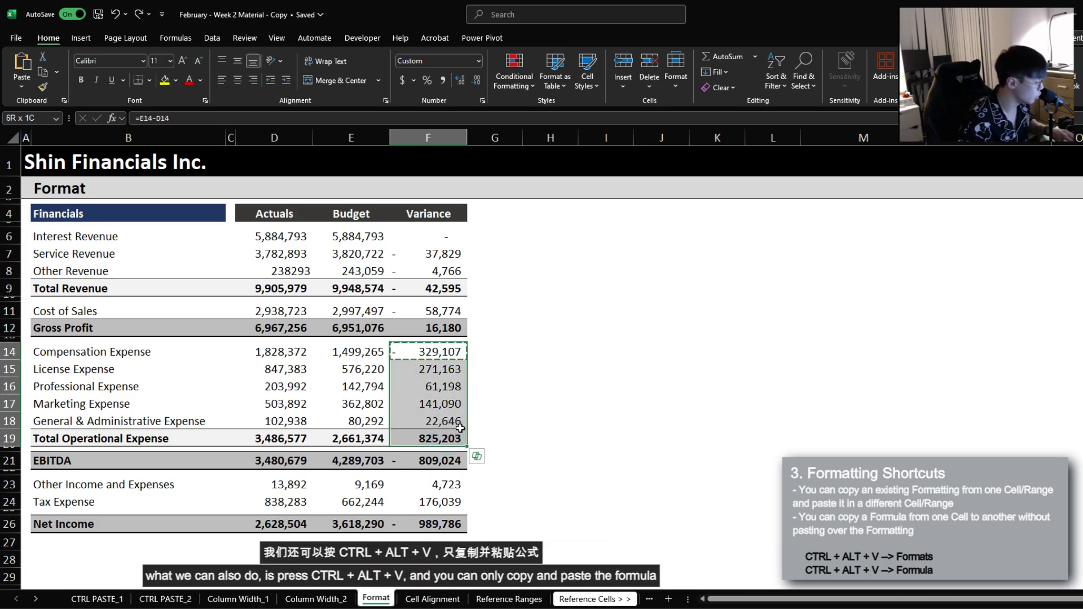
{"action": "key", "text": "ctrl+alt+v"}
{"action": "left_click", "coordinate": [550, 253]}
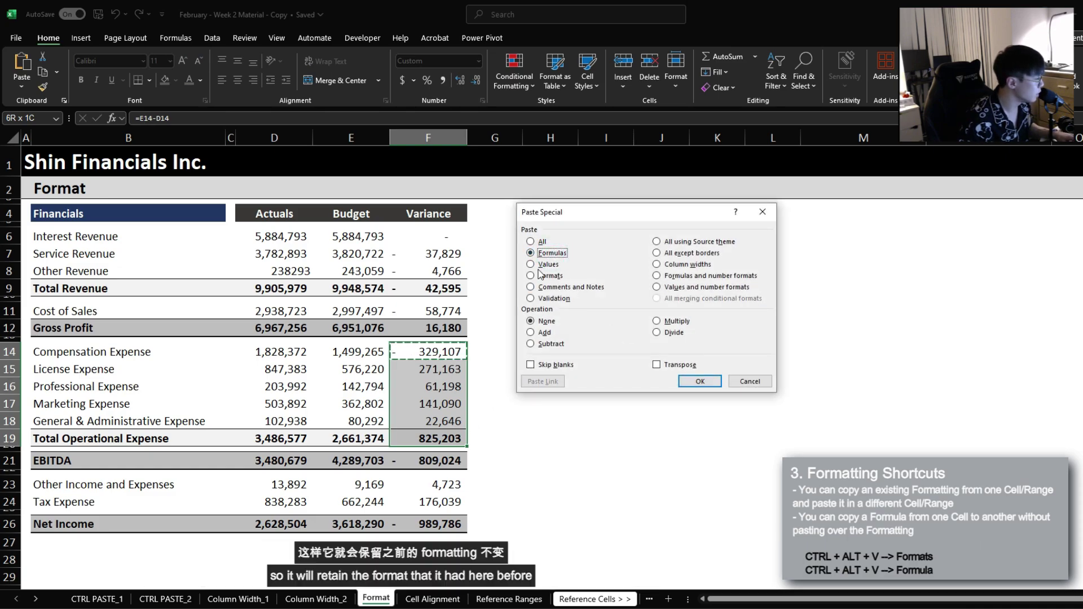
{"action": "left_click", "coordinate": [699, 382]}
{"action": "left_click", "coordinate": [439, 440]}
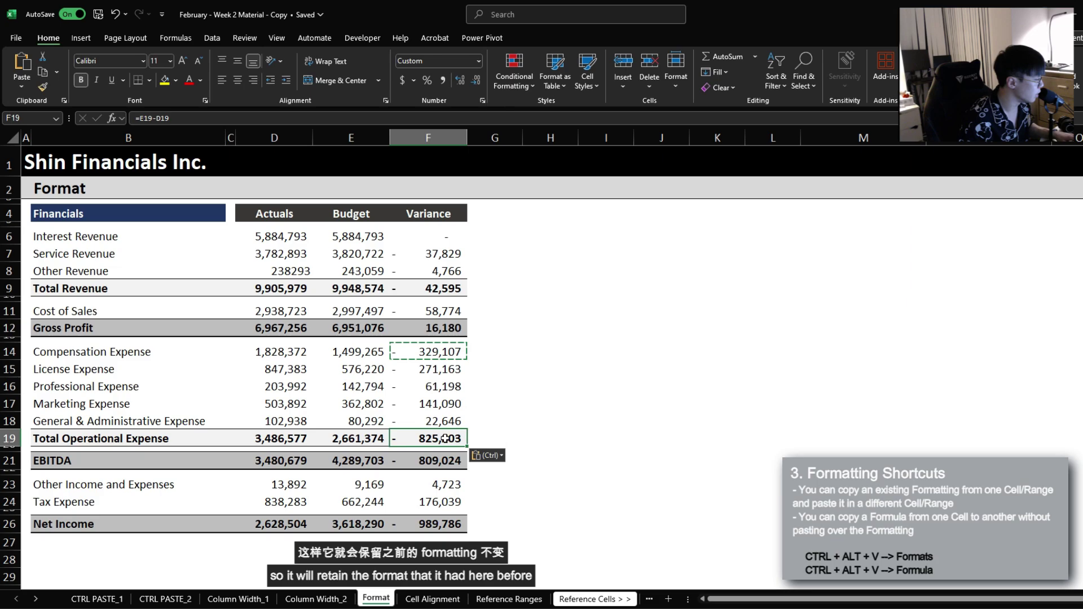
Copy the F19 variance, try a regular paste onto F23:F24 and undo that paste
{"action": "key", "text": "ctrl+c"}
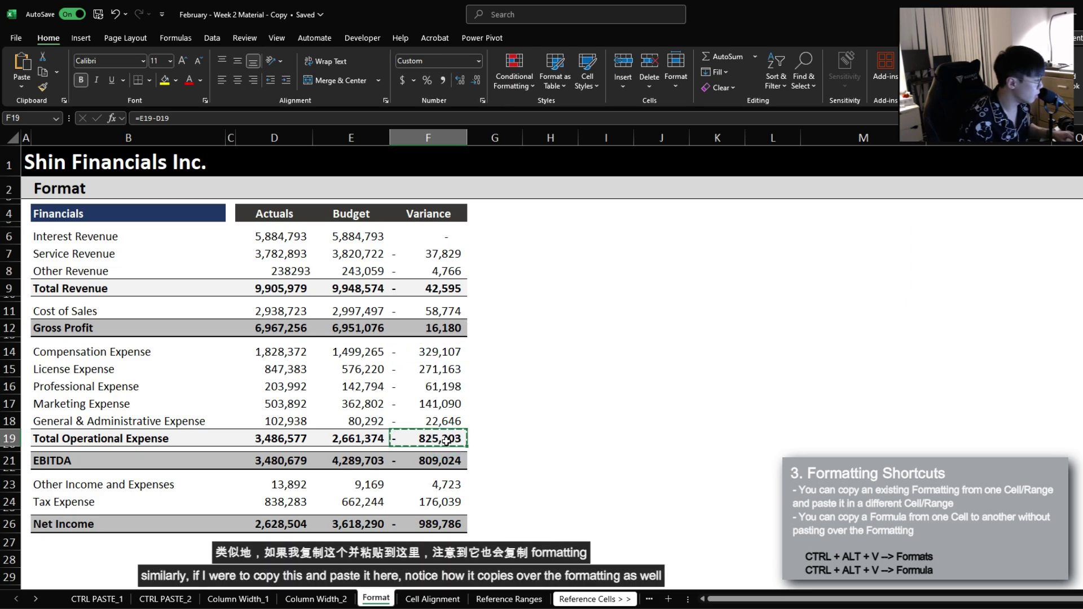
{"action": "mouse_move", "coordinate": [439, 484]}
{"action": "left_mouse_down"}
{"action": "mouse_move", "coordinate": [406, 503]}
{"action": "mouse_move", "coordinate": [435, 501]}
{"action": "left_mouse_up"}
{"action": "left_click", "coordinate": [527, 484]}
{"action": "key", "text": "ctrl+v"}
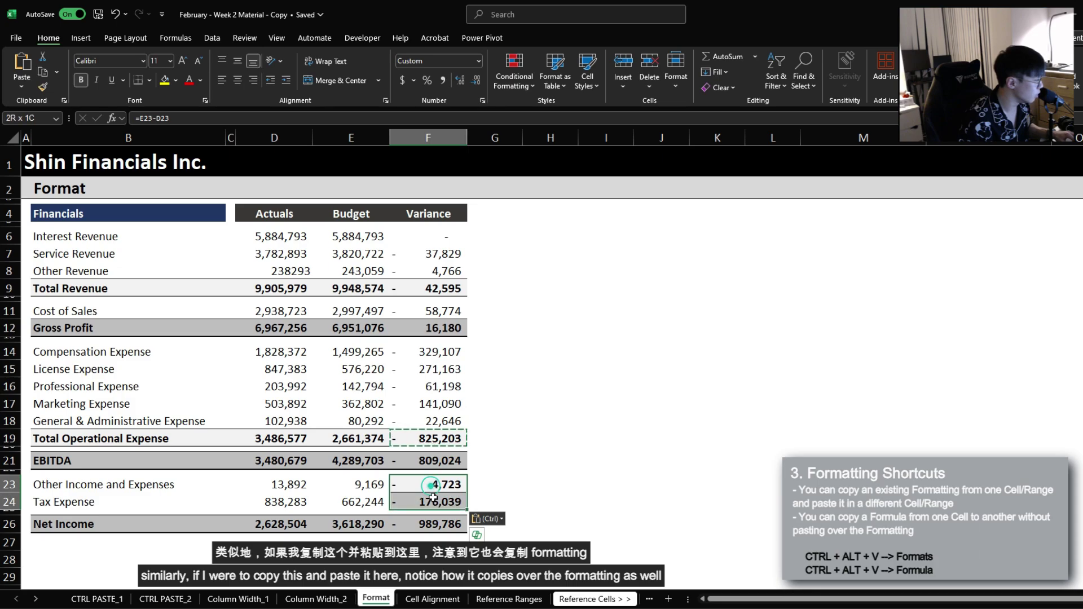
{"action": "key", "text": "ctrl+z"}
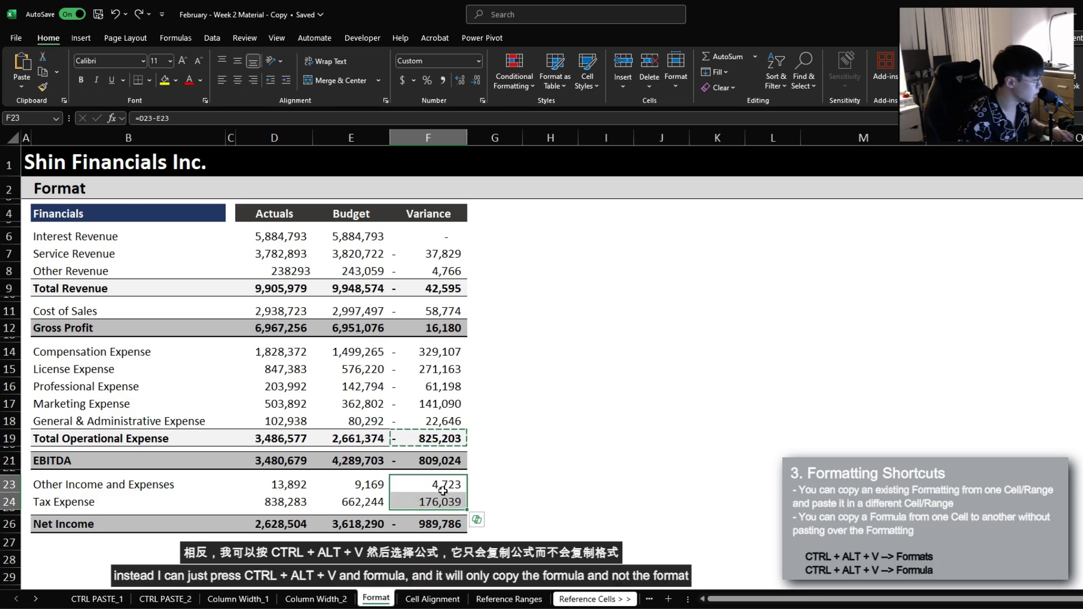
Paste only the F19 formula onto F23:F24 with Paste Special, and bring up the Paste Special options again
{"action": "key", "text": "ctrl+alt+v"}
{"action": "left_click", "coordinate": [547, 254]}
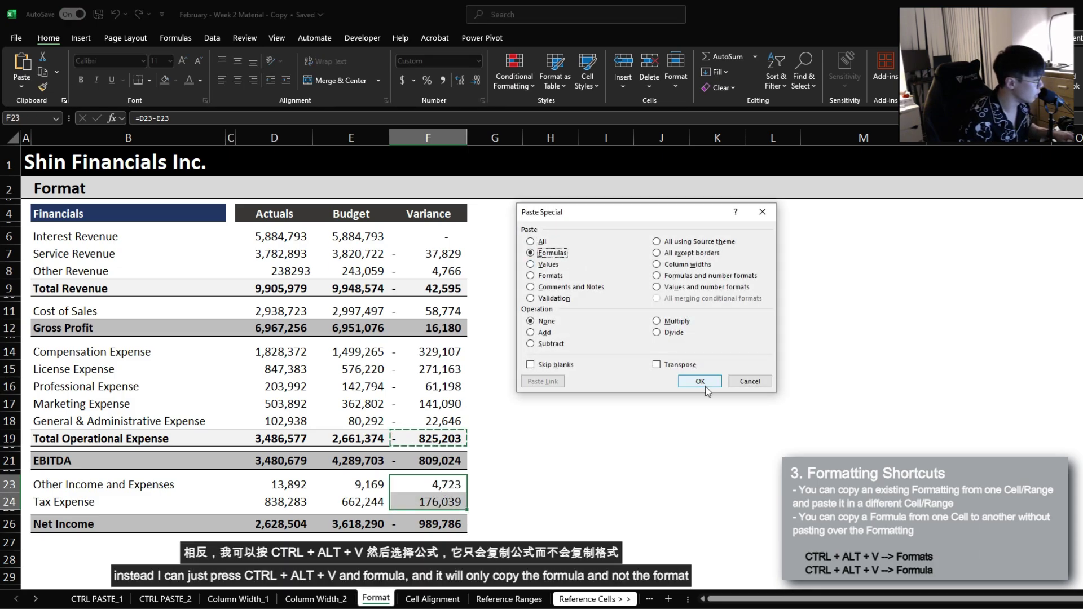
{"action": "left_click", "coordinate": [700, 382]}
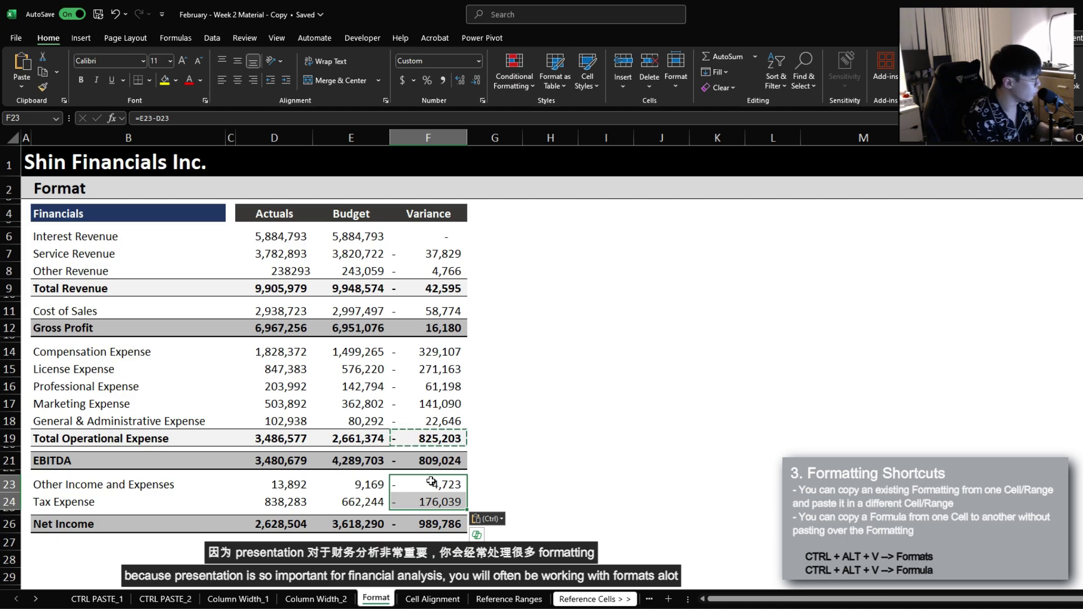
{"action": "key", "text": "ctrl+alt+v"}
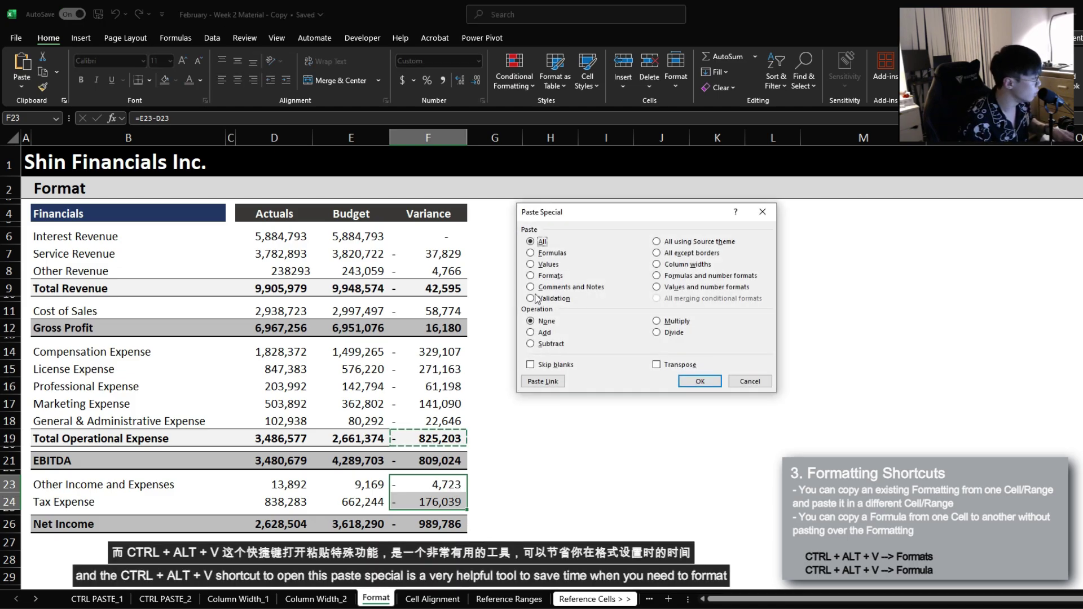
{"action": "left_click_drag", "start_coordinate": [551, 213], "coordinate": [488, 323]}
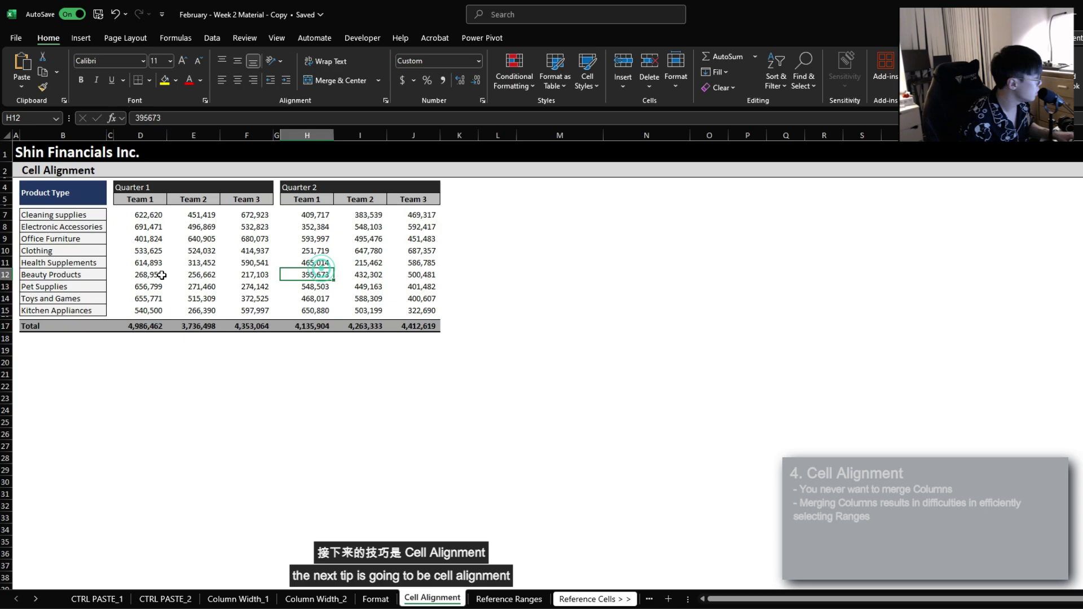
Examine the sales table on the Cell Alignment sheet, covering the product types, team headers and Quarter 1 figures
{"action": "scroll", "coordinate": [322, 268], "scroll_direction": "up", "scroll_amount": 2}
{"action": "left_click", "coordinate": [215, 253]}
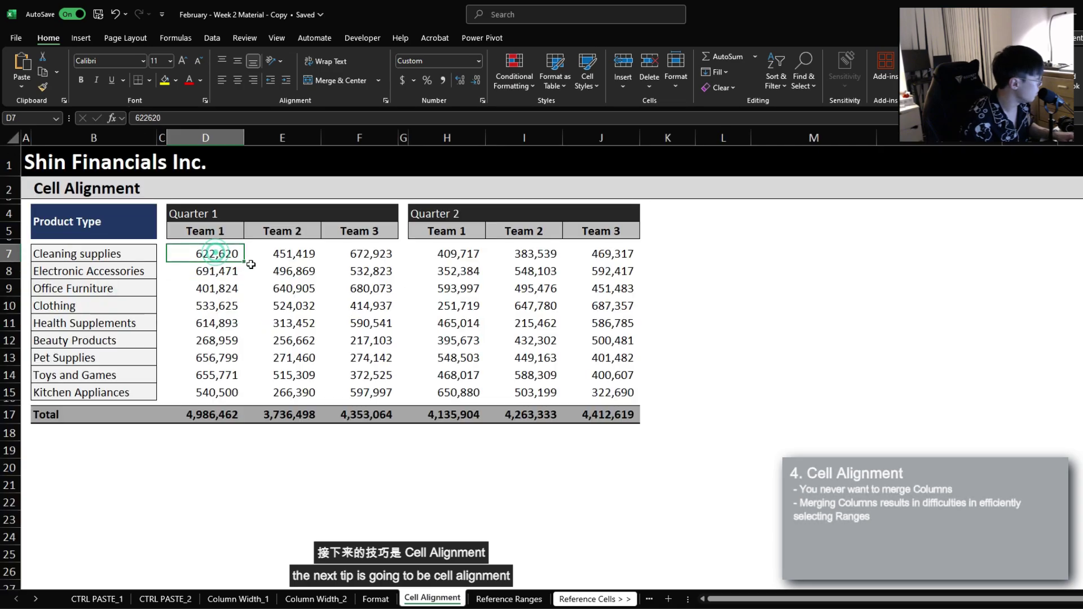
{"action": "left_click", "coordinate": [263, 271]}
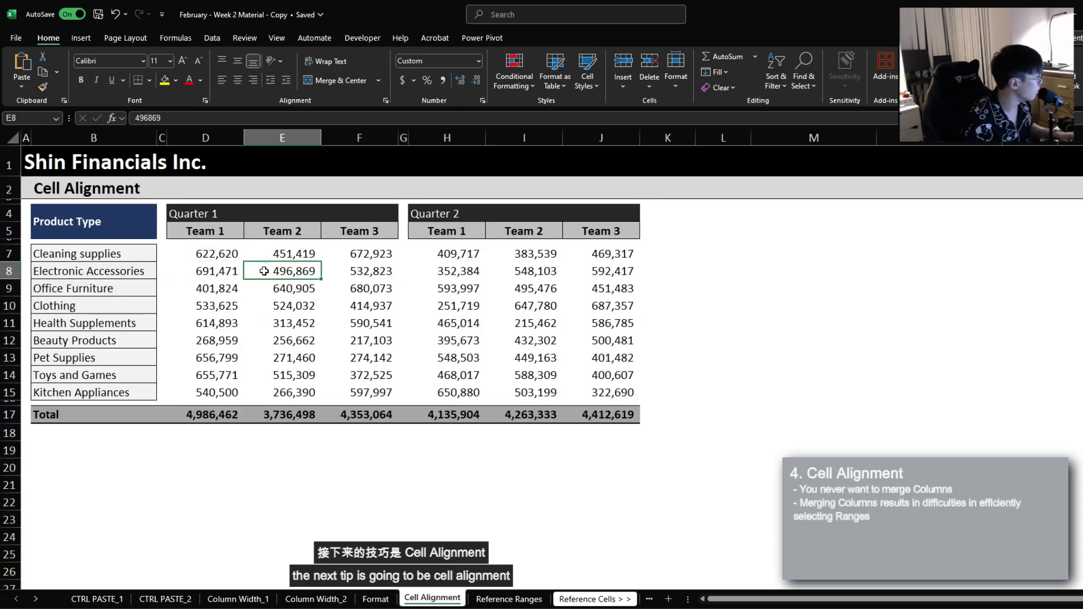
{"action": "left_click", "coordinate": [196, 215]}
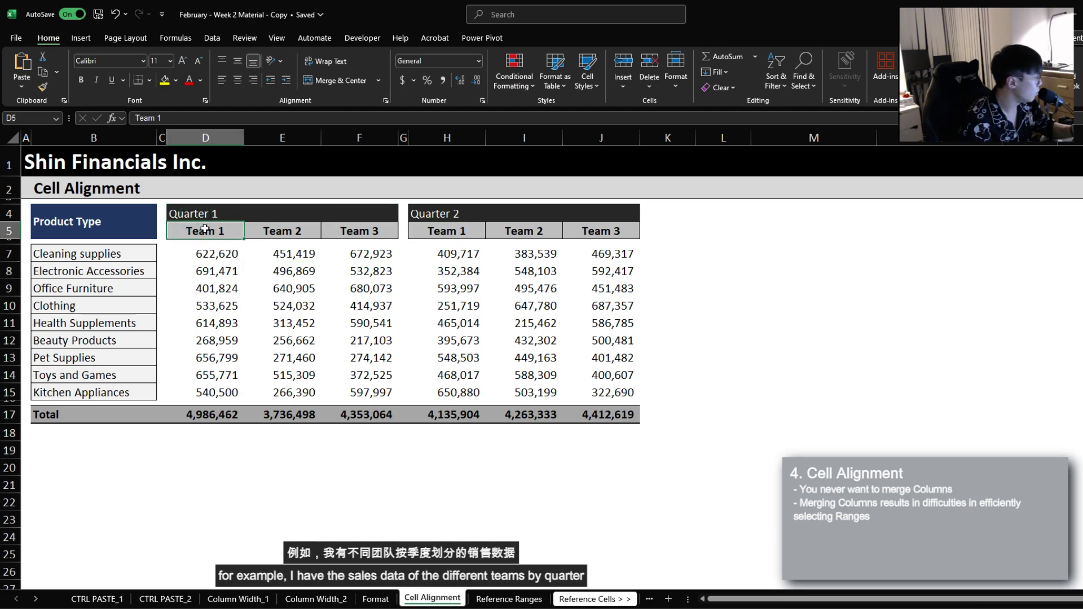
{"action": "left_click", "coordinate": [105, 251]}
{"action": "key", "text": "ctrl+shift+Down"}
{"action": "left_click_drag", "start_coordinate": [205, 261], "coordinate": [367, 393]}
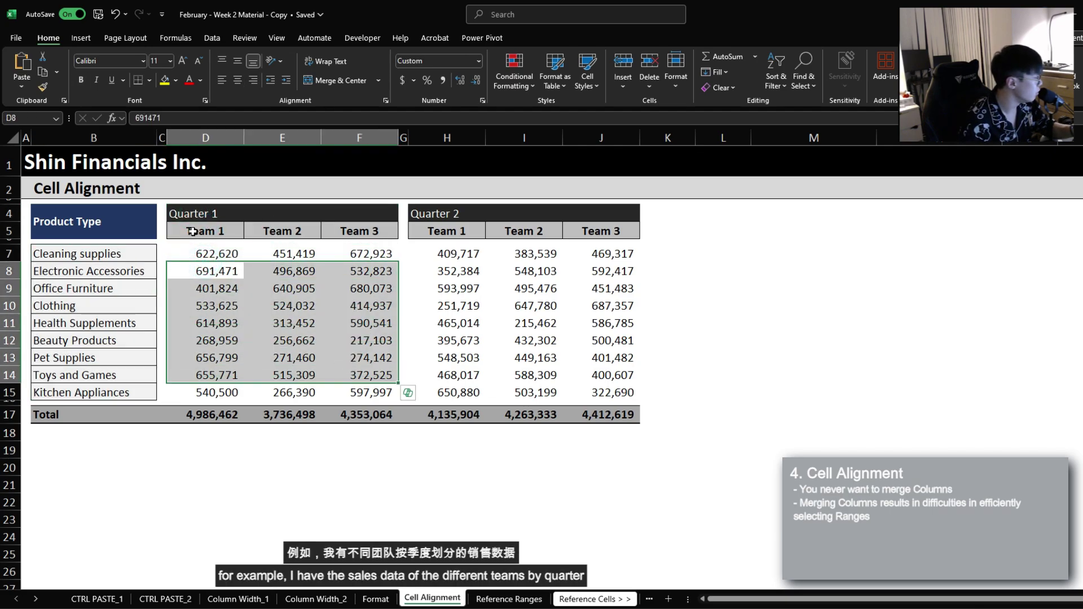
Examine the header ranges above the team columns, D4:F4 for Quarter 1 and H4:J4 for Quarter 2
{"action": "left_click", "coordinate": [205, 212]}
{"action": "left_click", "coordinate": [434, 207]}
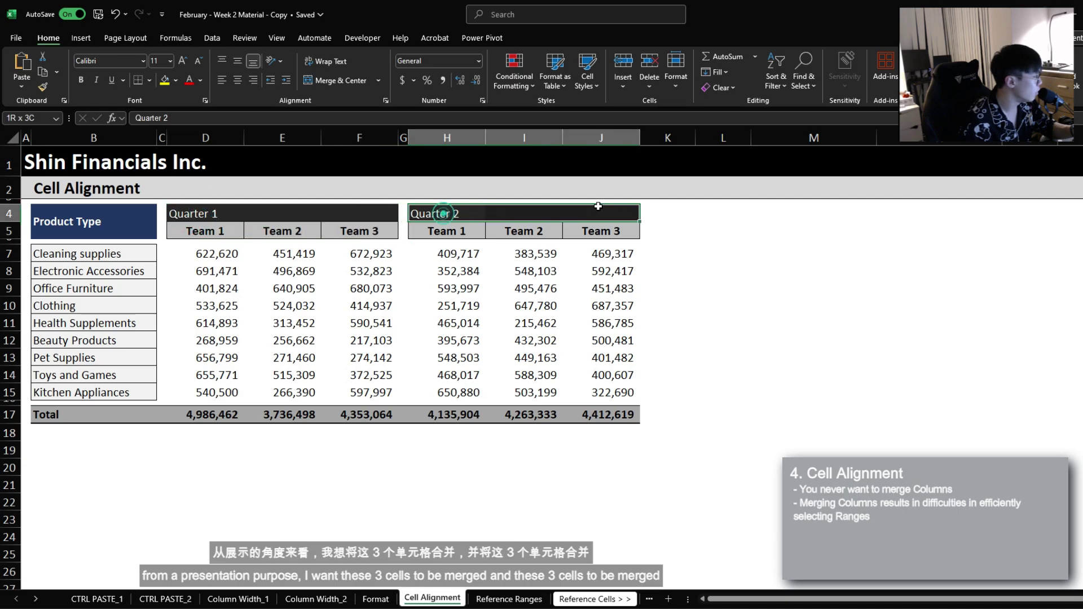
{"action": "left_click", "coordinate": [209, 212]}
{"action": "key", "text": "shift+Right"}
{"action": "key", "text": "shift+Right"}
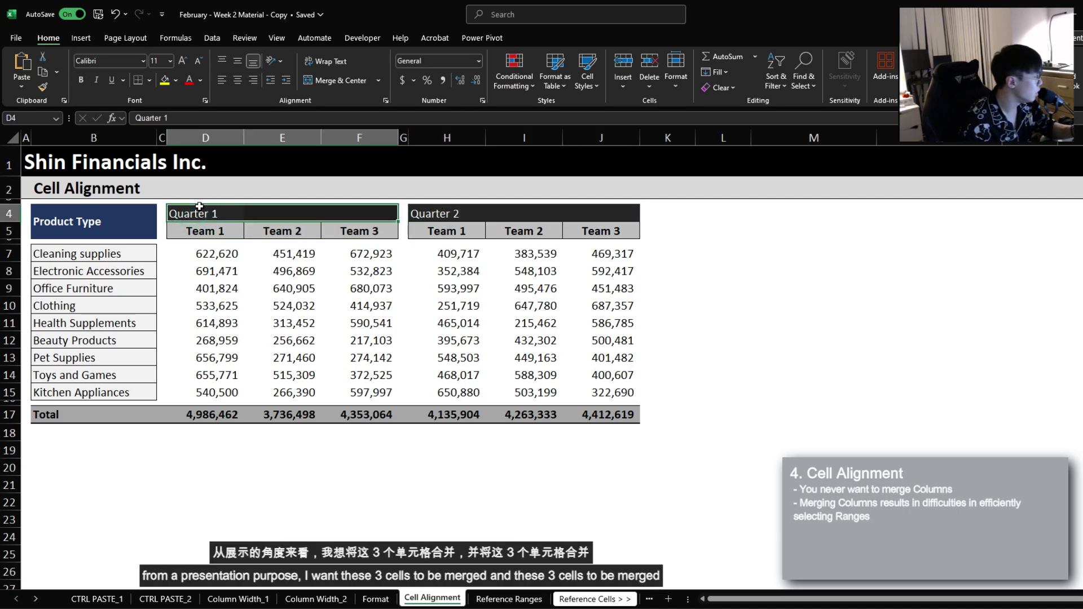
{"action": "left_click", "coordinate": [458, 213]}
{"action": "key", "text": "shift+Right"}
{"action": "key", "text": "shift+Right"}
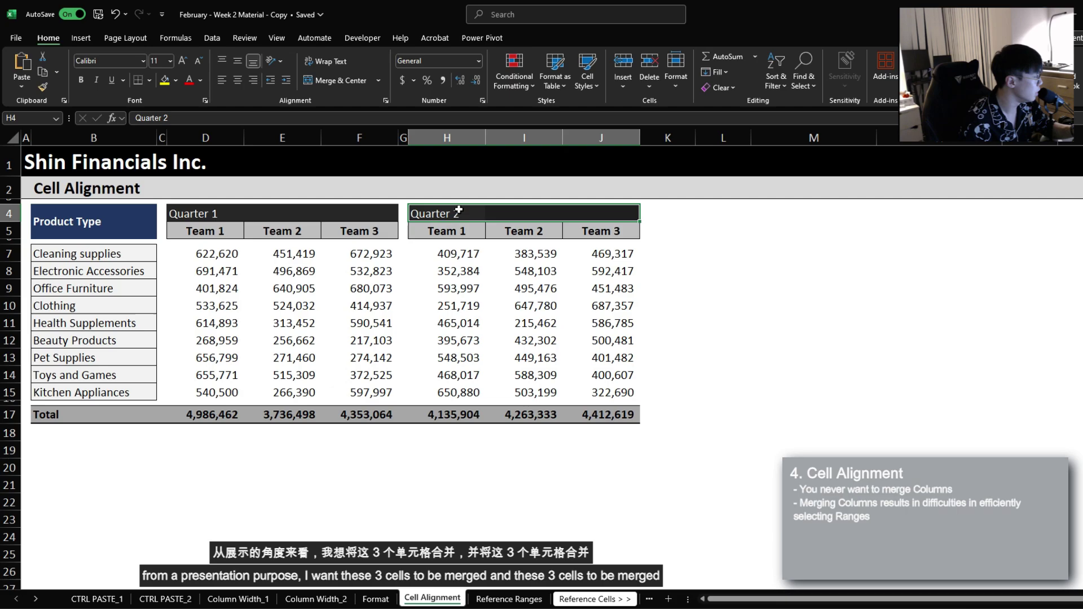
Merge and center the Quarter 1 header across D4:F4
{"action": "left_click", "coordinate": [198, 213]}
{"action": "key", "text": "shift+Right"}
{"action": "key", "text": "shift+Right"}
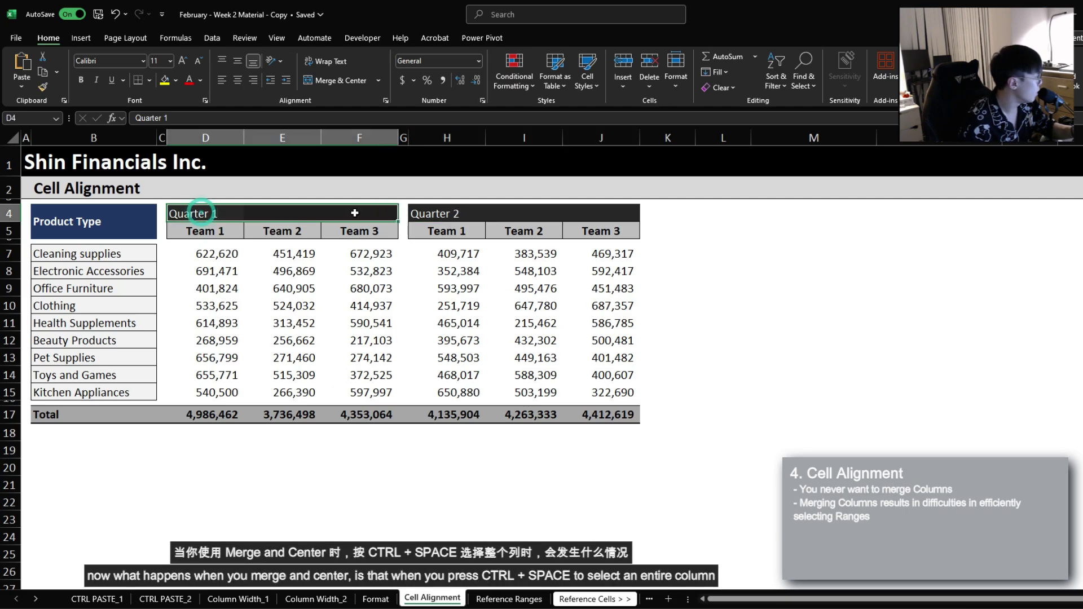
{"action": "left_click", "coordinate": [319, 81]}
Try selecting the entire column E from the Team 2 header cell to check the merged header's effect
{"action": "left_click", "coordinate": [299, 232]}
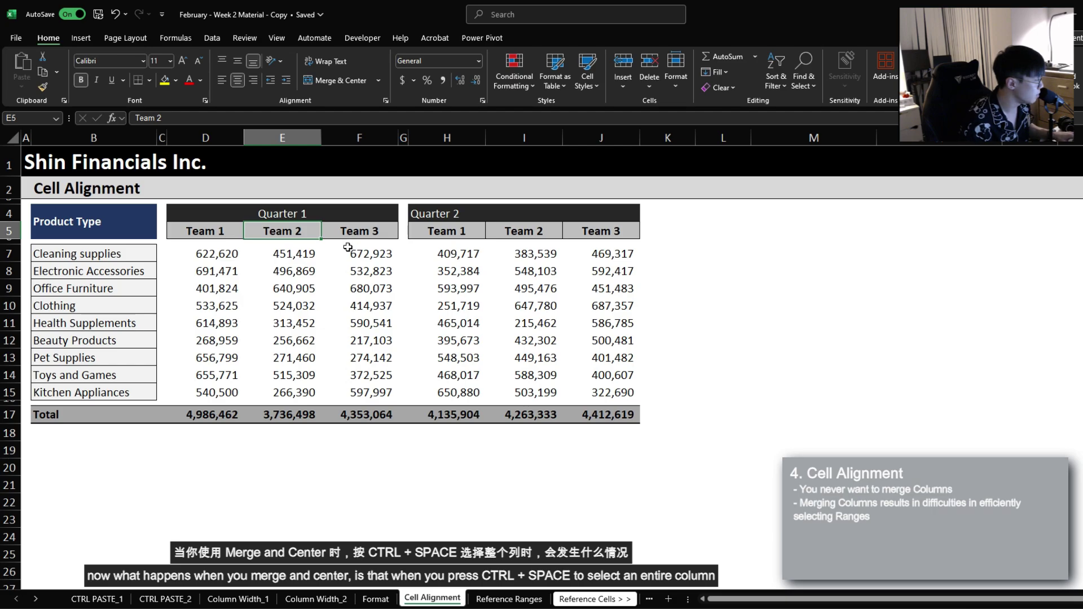
{"action": "key", "text": "ctrl+space"}
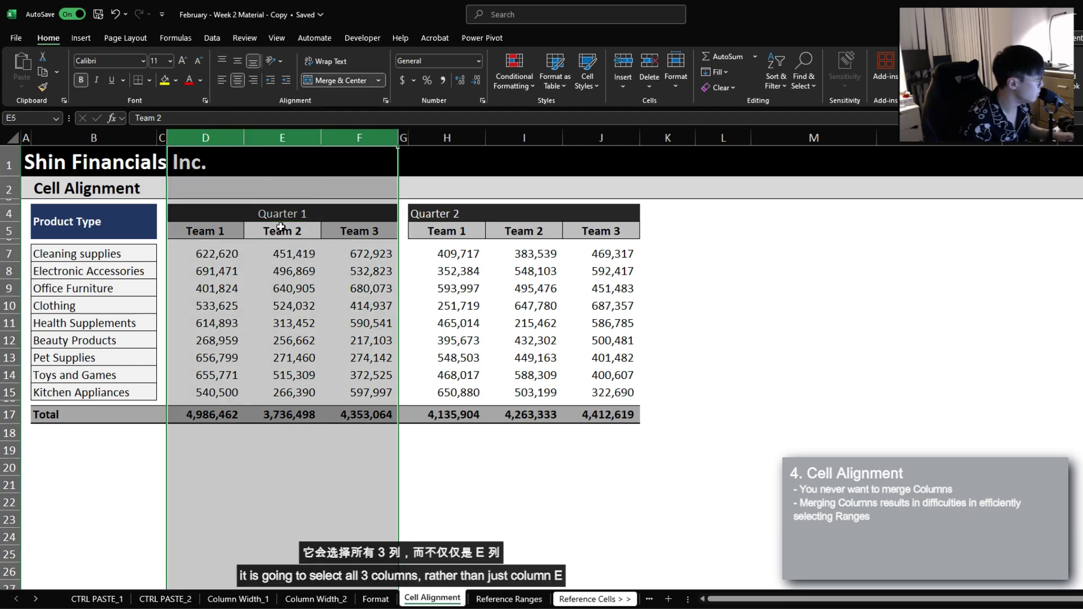
{"action": "left_click_drag", "start_coordinate": [281, 228], "coordinate": [273, 413]}
Extend selections in column E upward from E9 and E10 into row 4 to test how the merged header affects them
{"action": "left_click", "coordinate": [282, 285]}
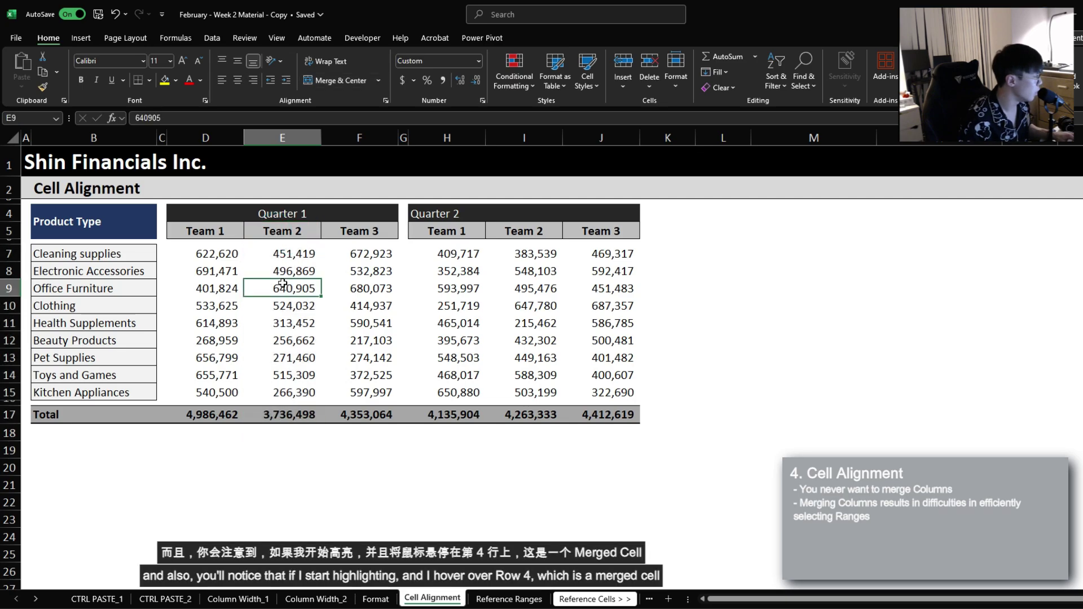
{"action": "key", "text": "shift+Up"}
{"action": "key", "text": "shift+Up"}
{"action": "key", "text": "shift+Up"}
{"action": "key", "text": "shift+Up"}
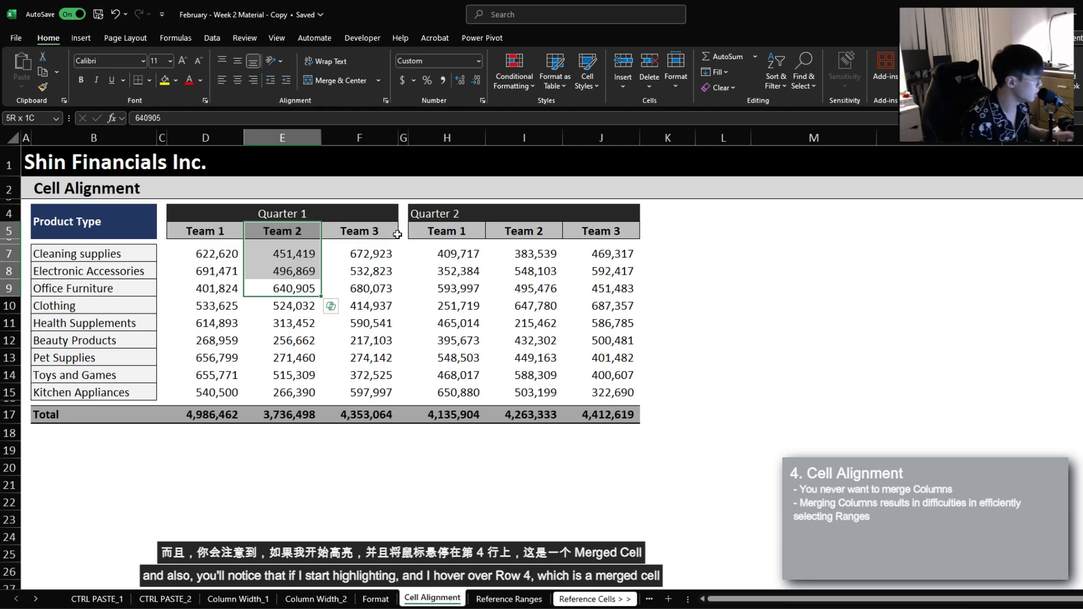
{"action": "key", "text": "shift+Up"}
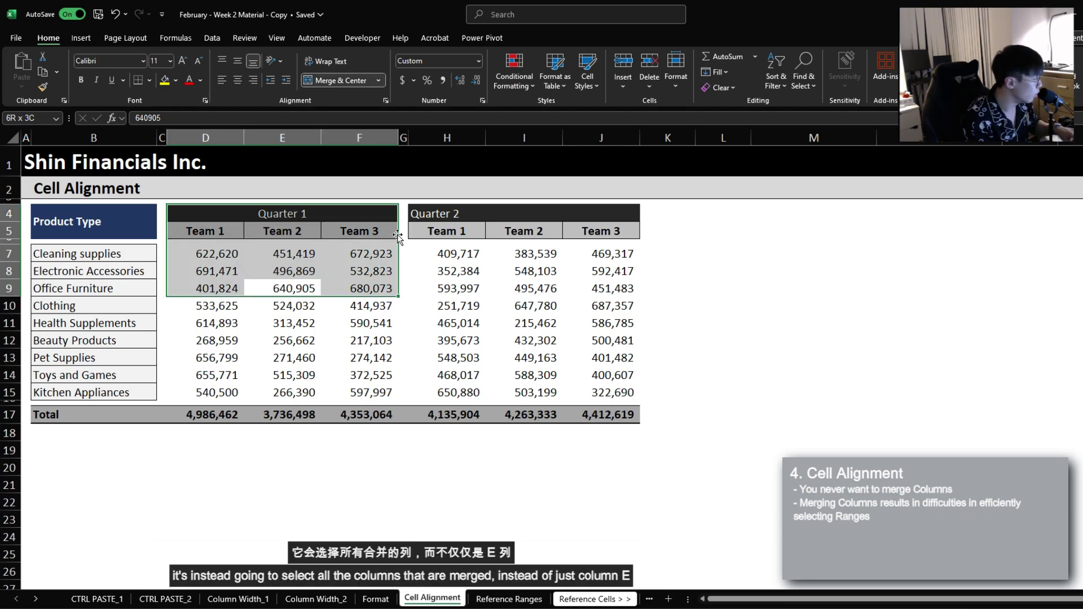
{"action": "key", "text": "Down"}
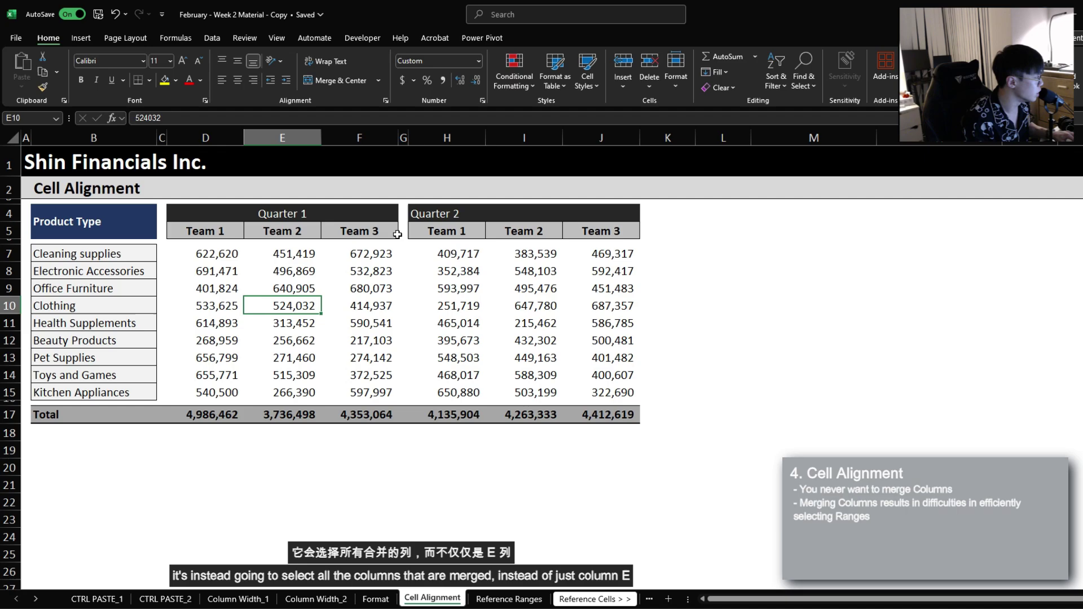
{"action": "key", "text": "shift+Up"}
{"action": "key", "text": "shift+Up"}
{"action": "key", "text": "shift+Up"}
{"action": "key", "text": "shift+Up"}
{"action": "key", "text": "shift+Up"}
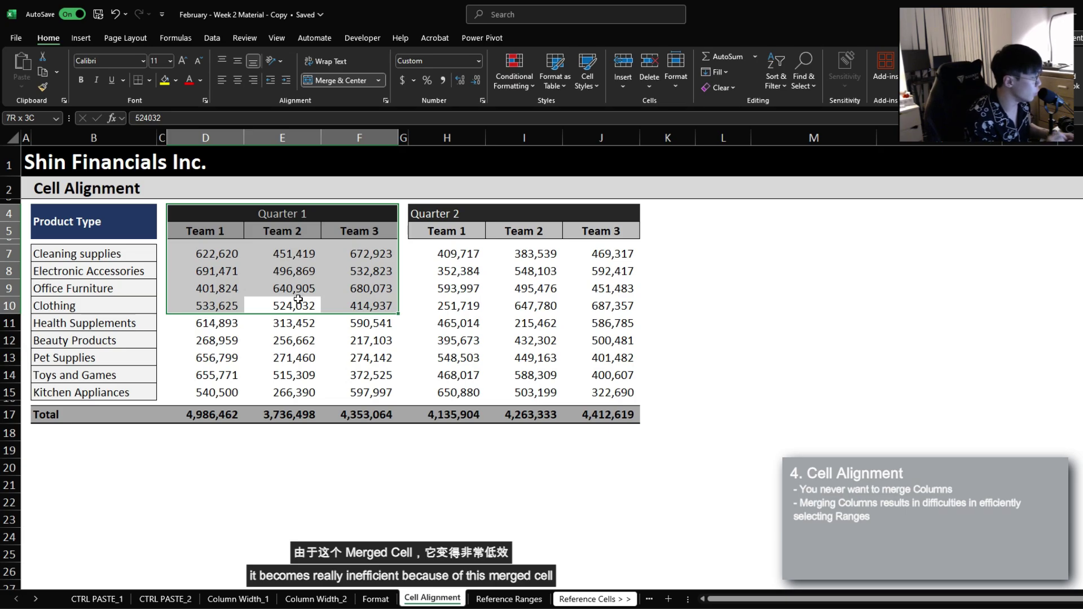
Undo the merge of the Quarter 1 header cells
{"action": "left_click", "coordinate": [274, 213]}
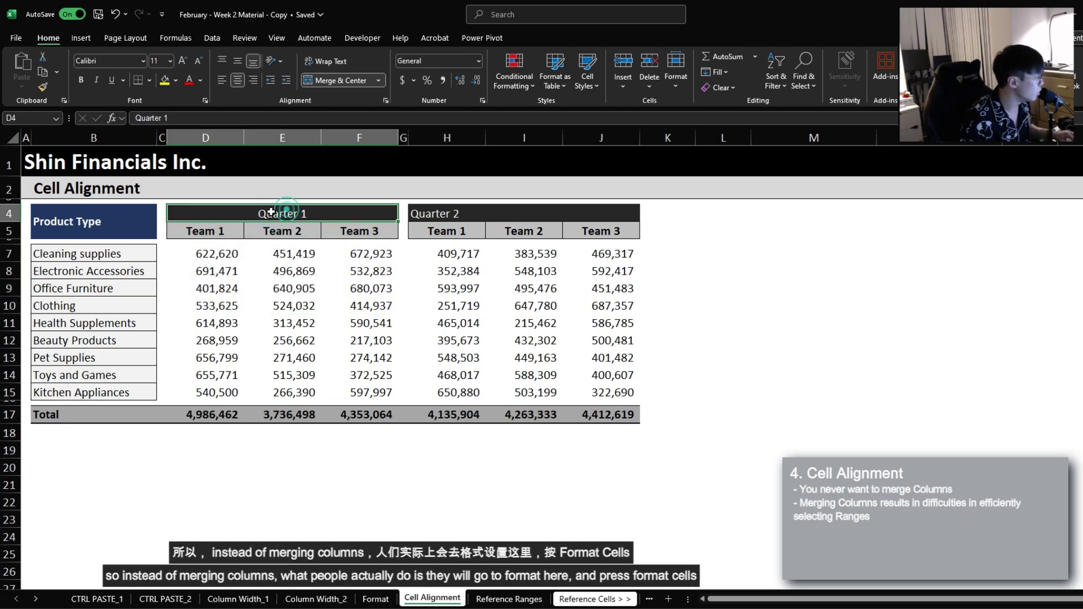
{"action": "key", "text": "ctrl+z"}
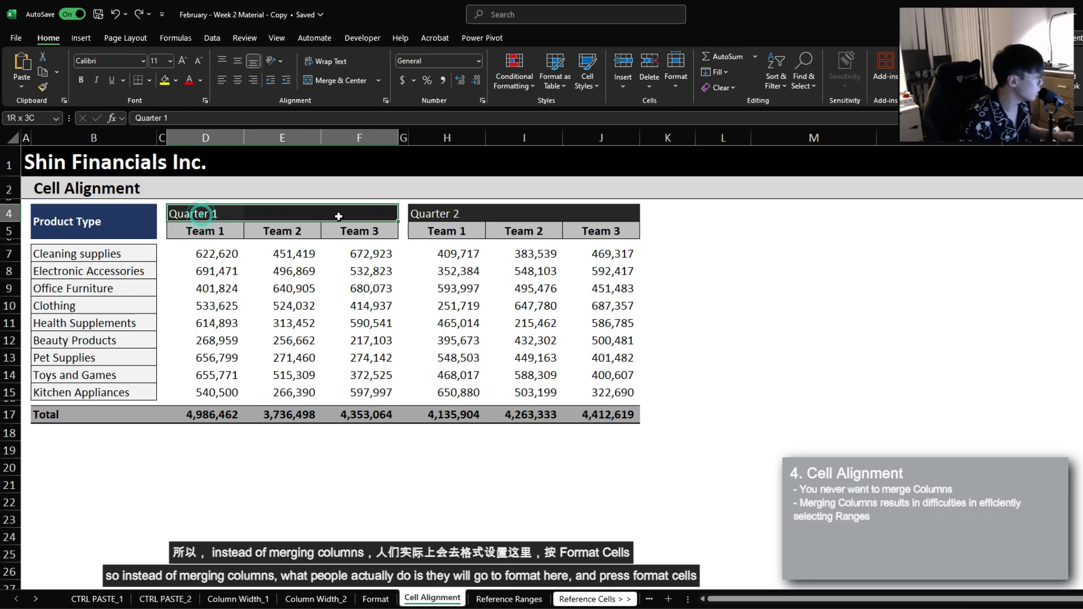
Set the horizontal alignment of the Quarter 1 header cells D4:F4 to Center Across Selection
{"action": "left_click_drag", "start_coordinate": [201, 213], "coordinate": [329, 216]}
{"action": "left_click", "coordinate": [676, 73]}
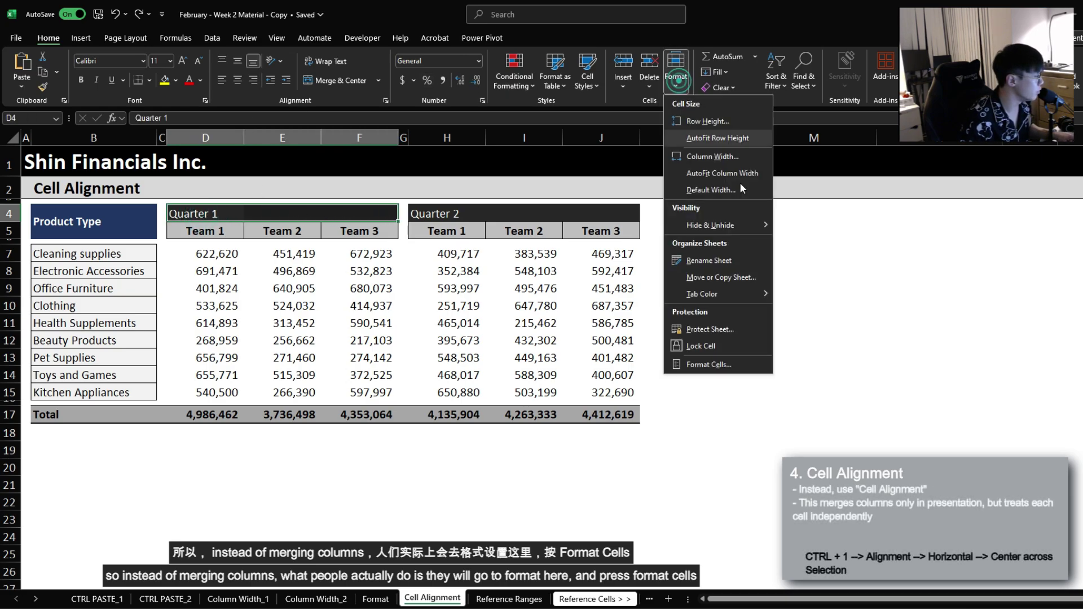
{"action": "left_click", "coordinate": [708, 364]}
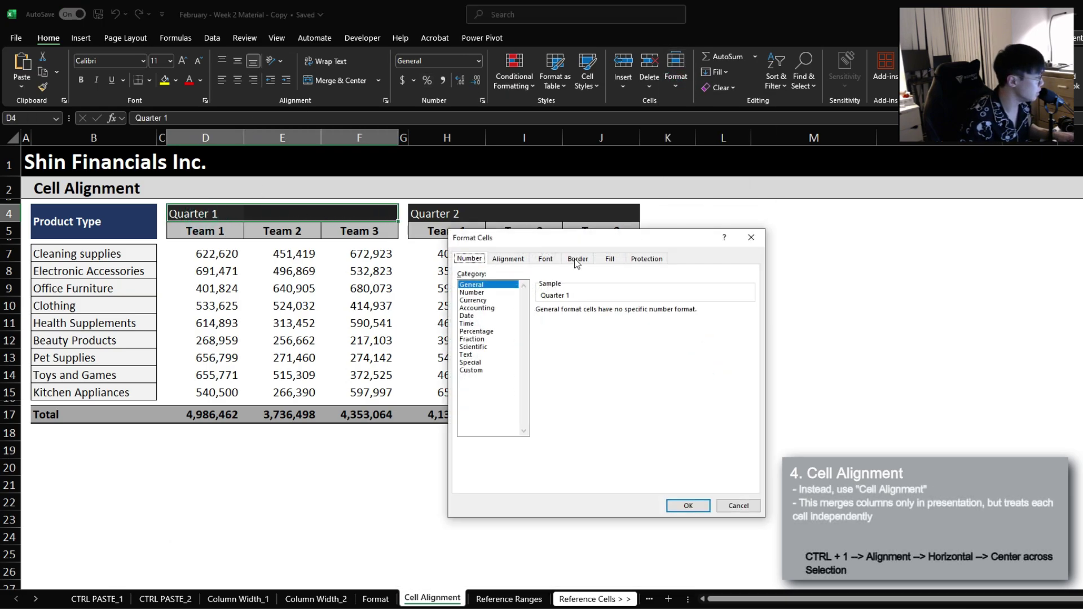
{"action": "key", "text": "Escape"}
{"action": "key", "text": "ctrl+1"}
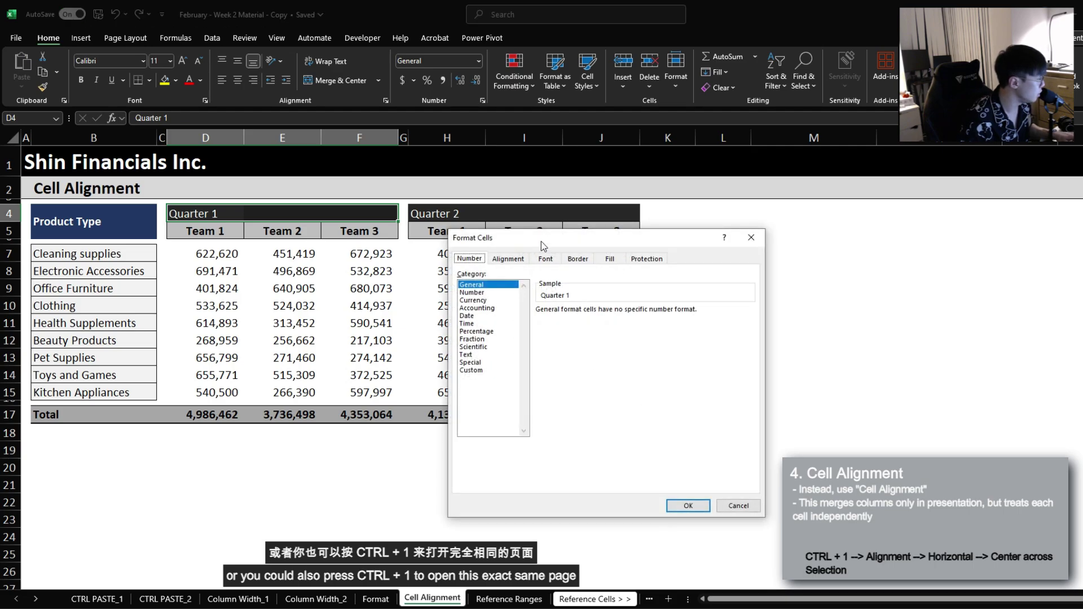
{"action": "left_click_drag", "start_coordinate": [561, 243], "coordinate": [460, 262]}
{"action": "left_click", "coordinate": [423, 279]}
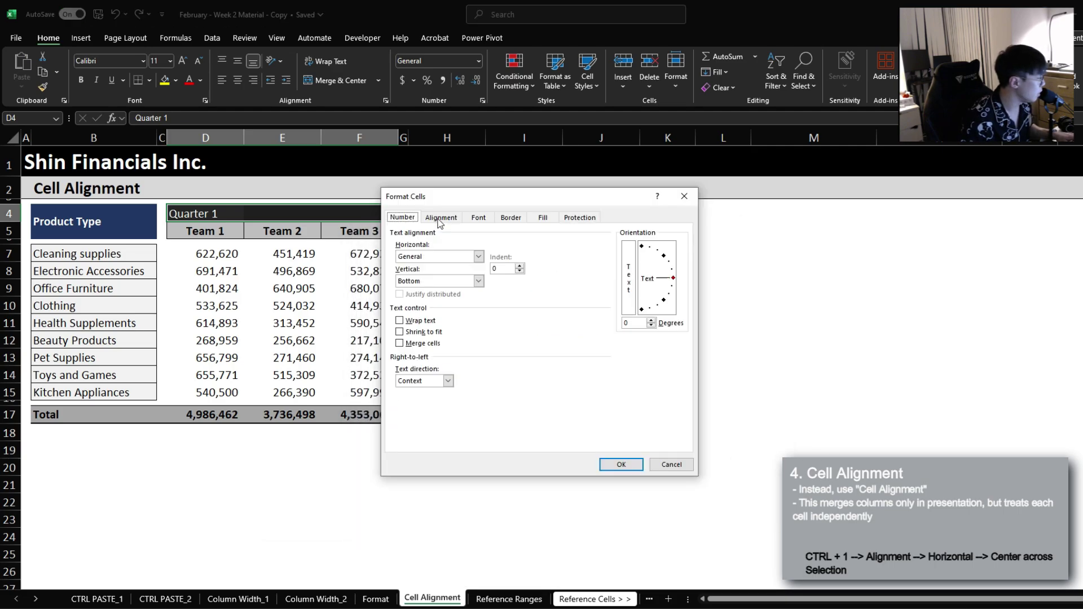
{"action": "left_click", "coordinate": [433, 256]}
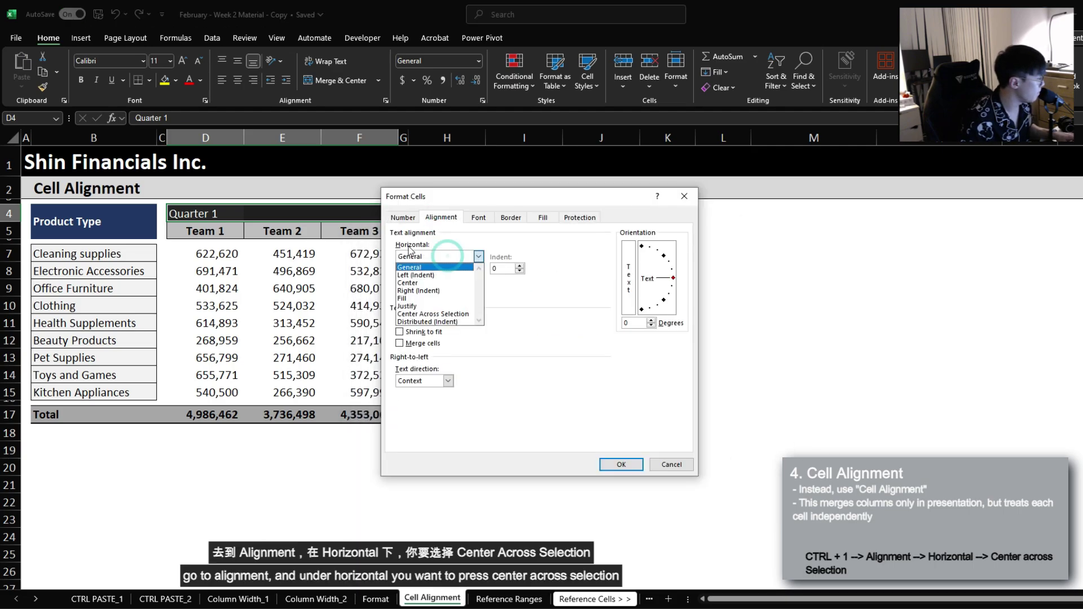
{"action": "left_click", "coordinate": [433, 314]}
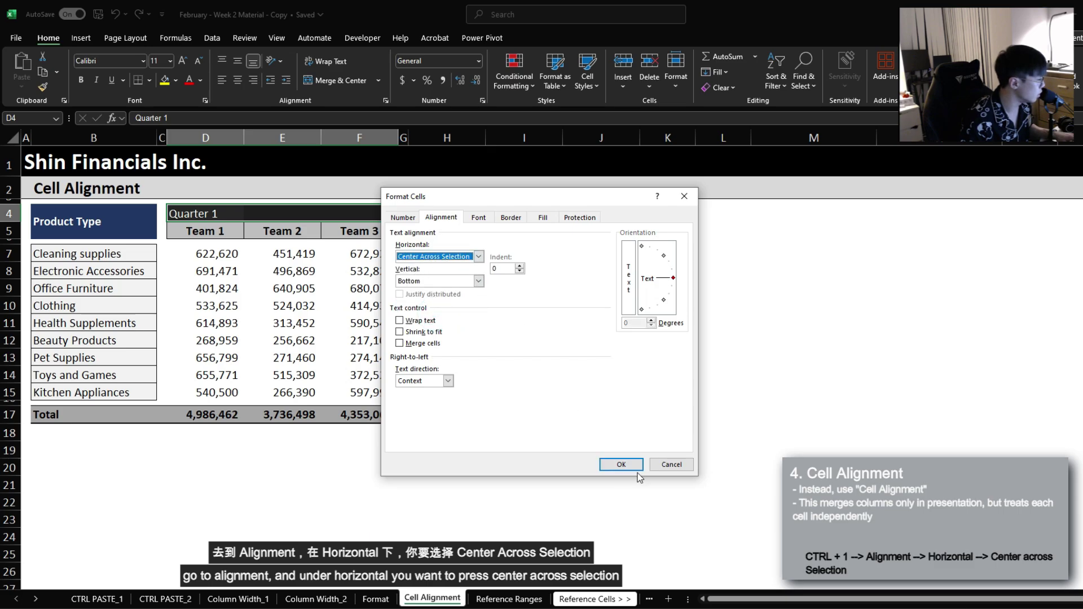
{"action": "left_click", "coordinate": [621, 464]}
Select D4, E4 and F4 individually and together to check that the centered Quarter 1 header cells remain separate
{"action": "left_click_drag", "start_coordinate": [211, 212], "coordinate": [271, 214]}
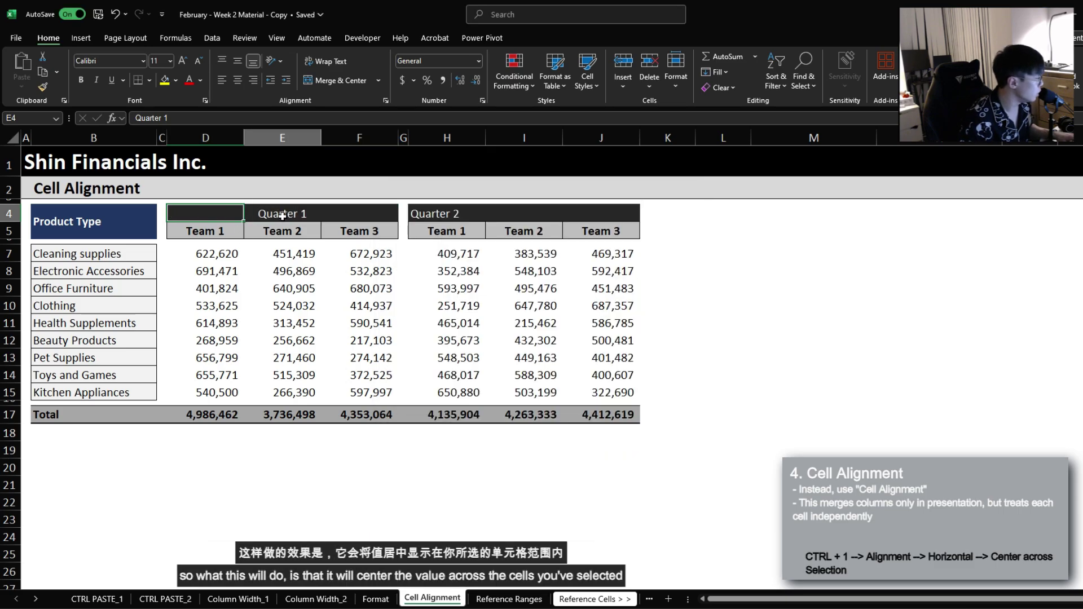
{"action": "left_click", "coordinate": [204, 210]}
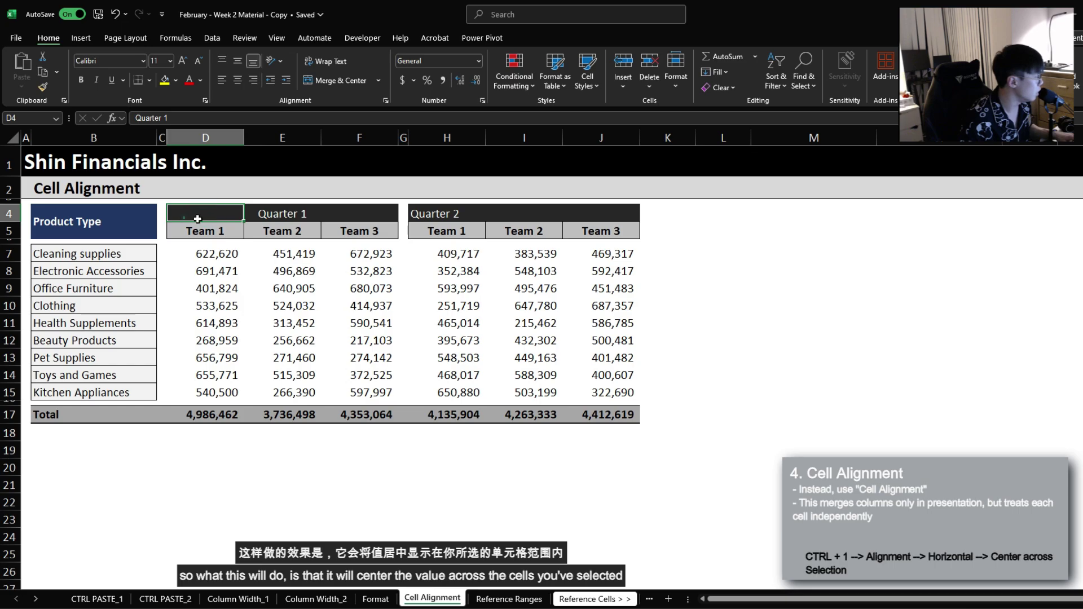
{"action": "left_click_drag", "start_coordinate": [186, 216], "coordinate": [384, 214]}
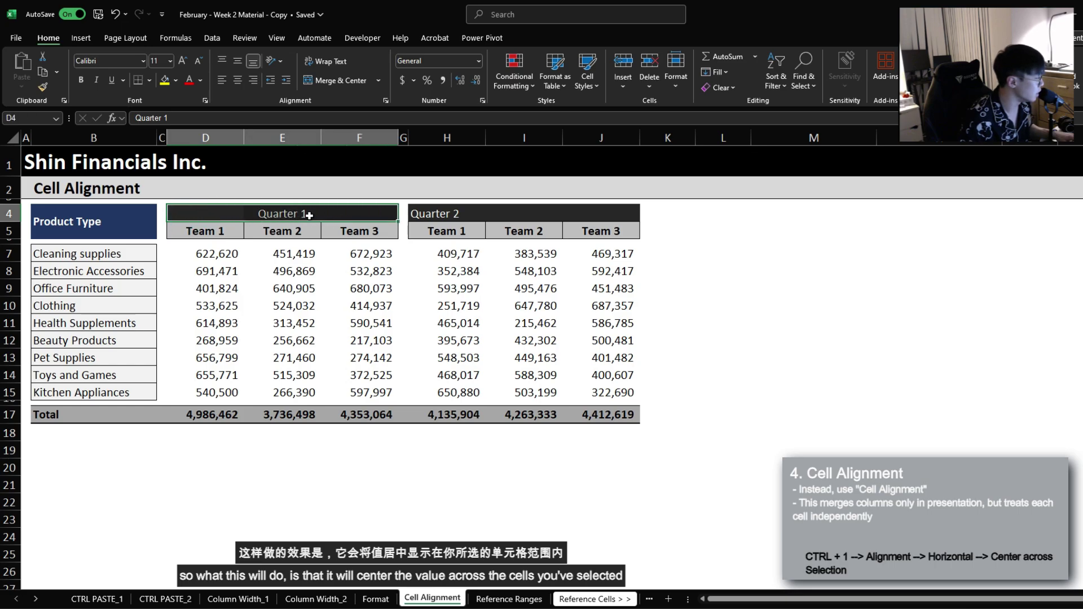
{"action": "left_click", "coordinate": [189, 213]}
{"action": "left_click", "coordinate": [282, 214]}
{"action": "left_click", "coordinate": [387, 212]}
{"action": "left_click", "coordinate": [303, 215]}
{"action": "left_click", "coordinate": [192, 213]}
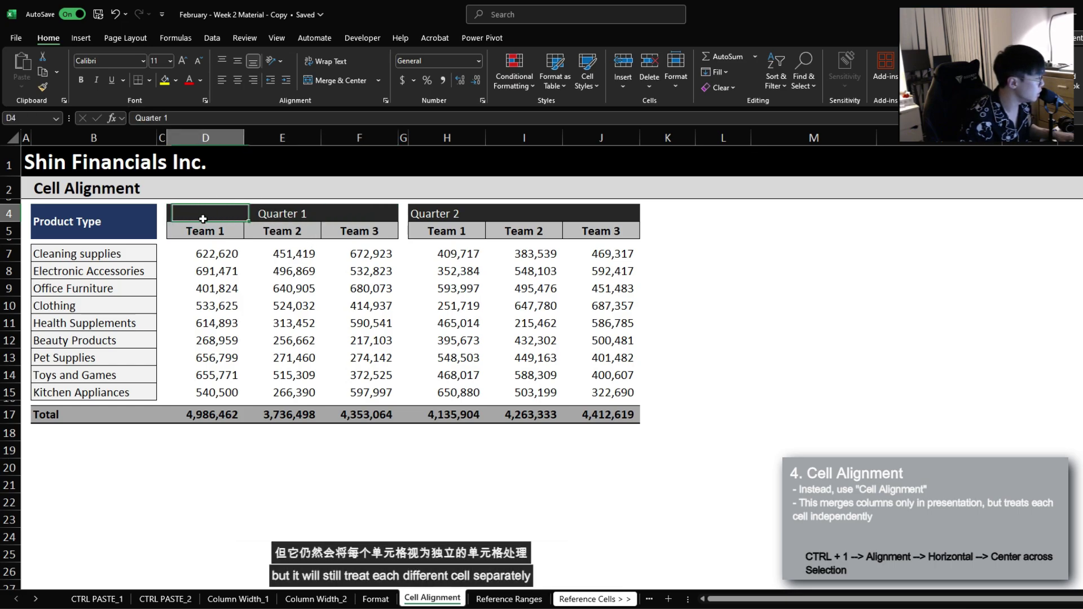
{"action": "left_click", "coordinate": [357, 213]}
{"action": "left_click", "coordinate": [205, 216]}
Select the entire columns E, F and D in turn from row 7 to test column selection beneath the centered header
{"action": "left_click", "coordinate": [291, 252]}
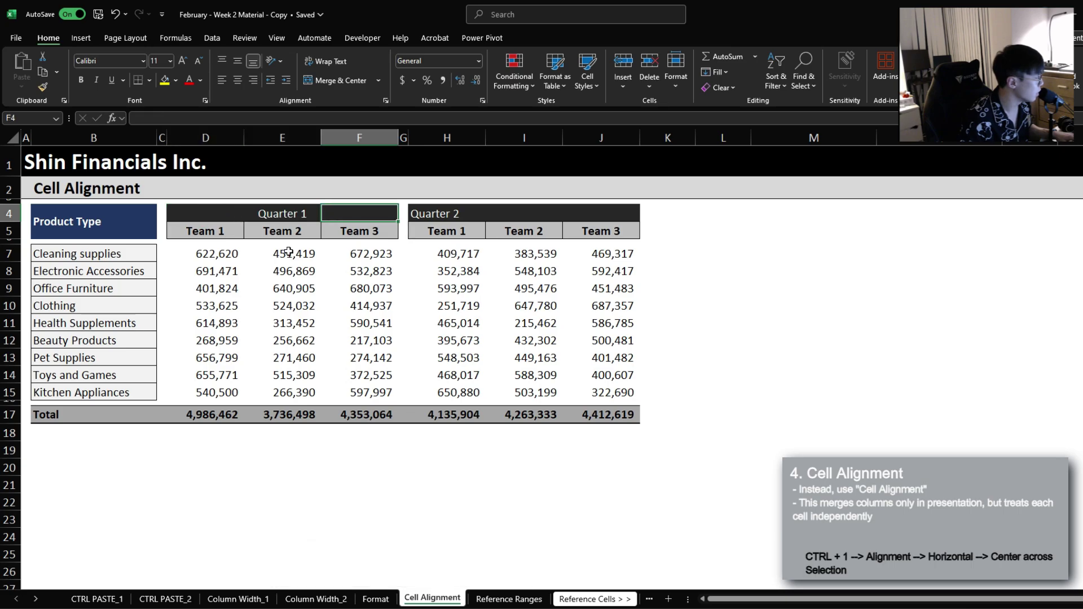
{"action": "key", "text": "ctrl+space"}
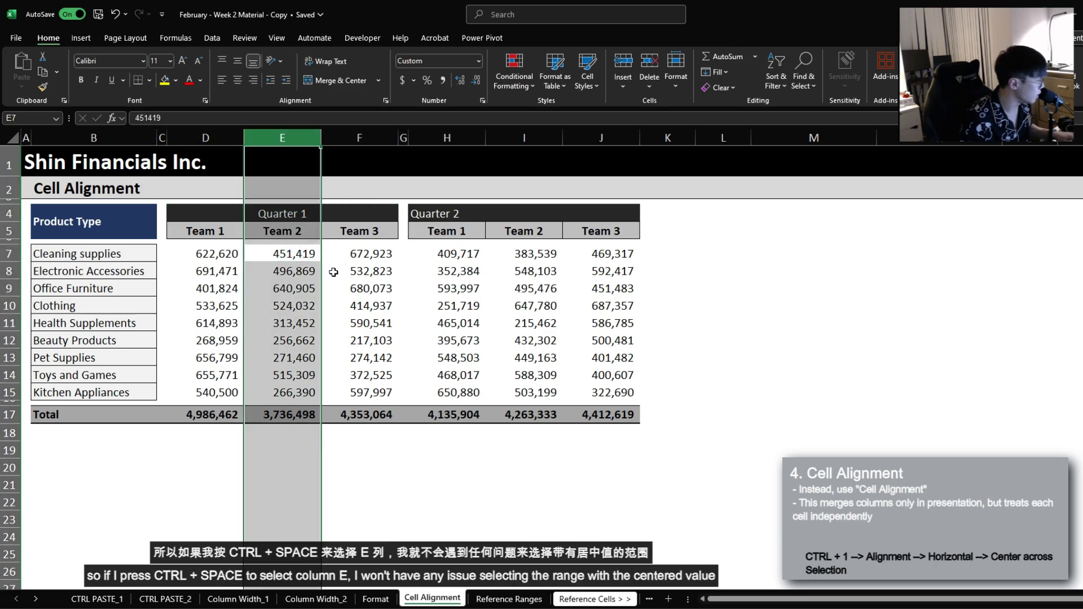
{"action": "left_click", "coordinate": [358, 254]}
{"action": "key", "text": "ctrl+space"}
{"action": "left_click", "coordinate": [213, 253]}
{"action": "key", "text": "ctrl+space"}
{"action": "left_click", "coordinate": [290, 253]}
{"action": "key", "text": "ctrl+space"}
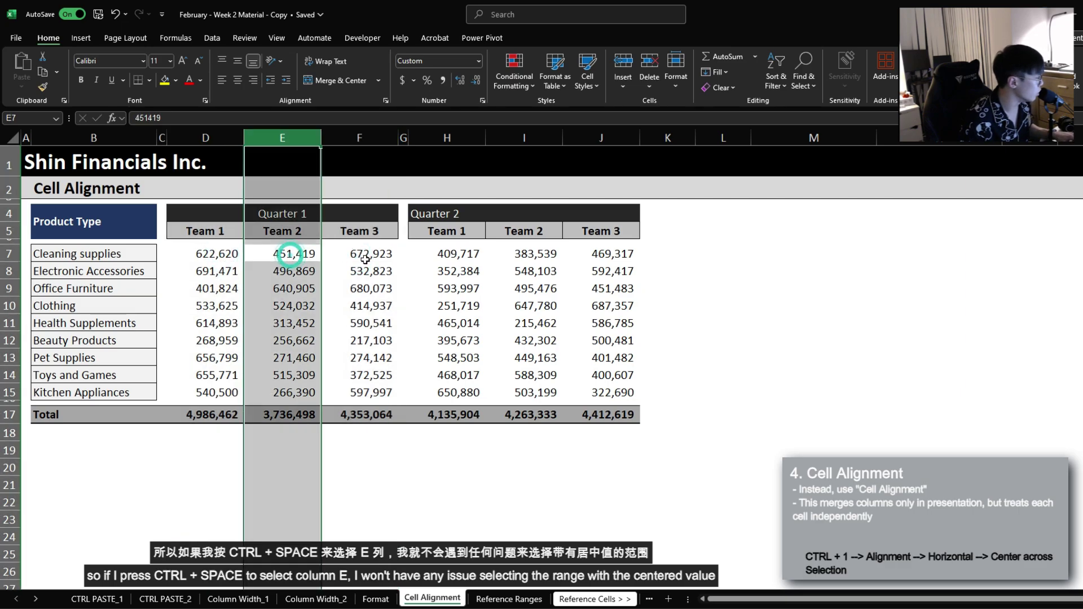
Set the horizontal alignment of the Quarter 2 header cells H4:J4 to Center Across Selection
{"action": "left_click", "coordinate": [285, 214]}
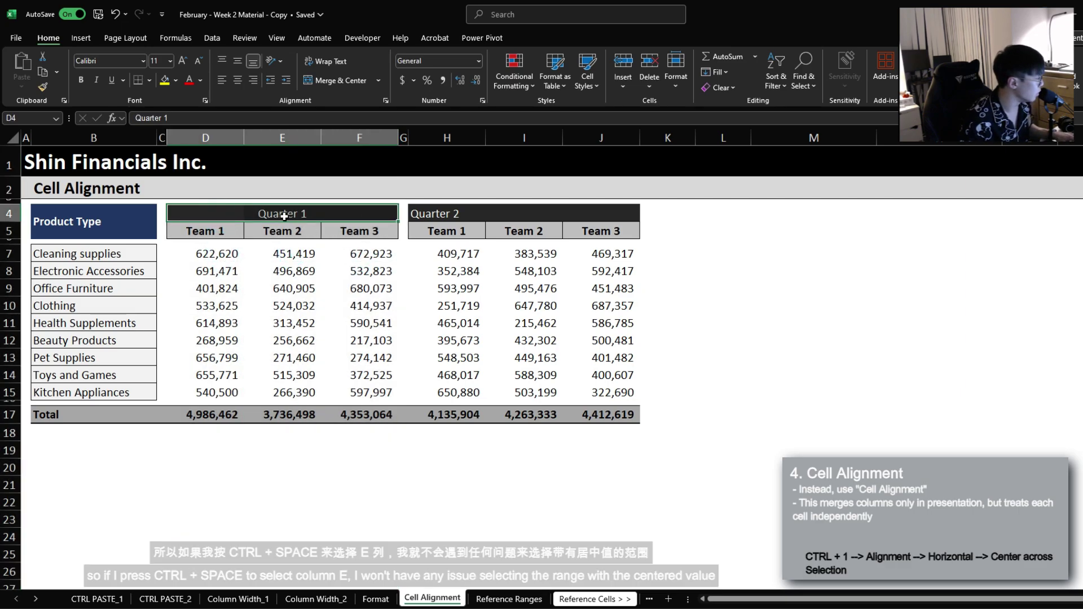
{"action": "left_click_drag", "start_coordinate": [425, 213], "coordinate": [615, 213]}
{"action": "key", "text": "ctrl+1"}
{"action": "left_click", "coordinate": [427, 256]}
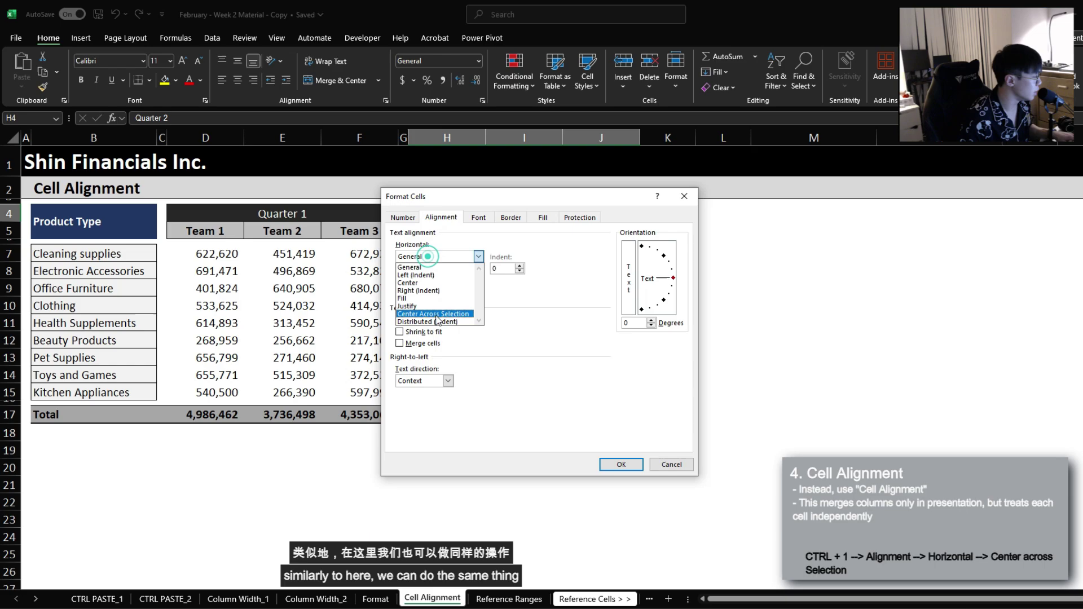
{"action": "left_click", "coordinate": [436, 315]}
{"action": "left_click", "coordinate": [621, 465]}
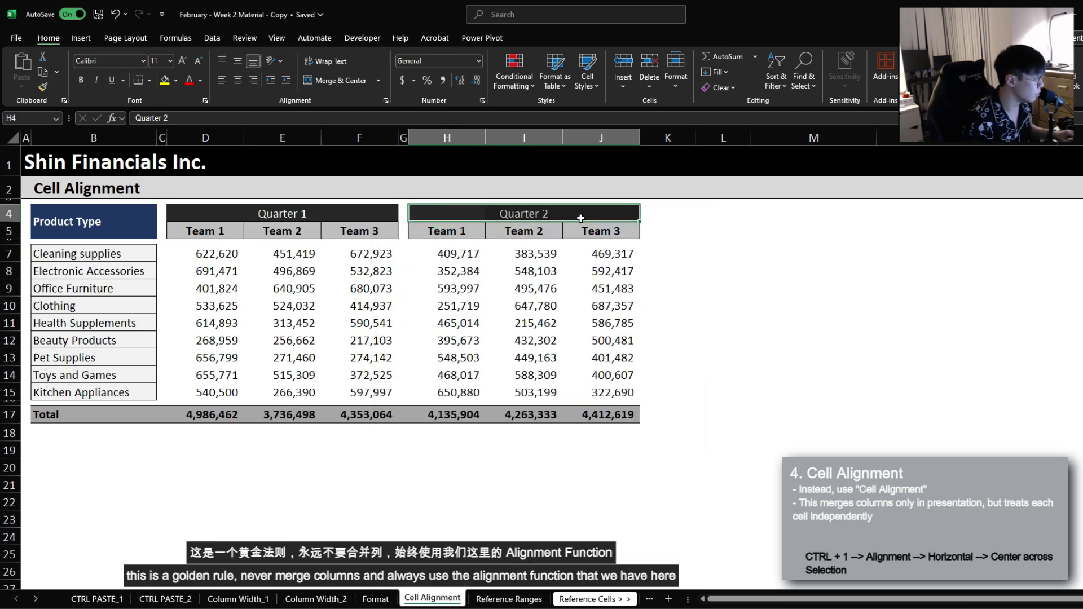
Review the Quarter 1 header's horizontal alignment setting and the merge options for the Product Type header
{"action": "left_click", "coordinate": [203, 213]}
{"action": "key", "text": "ctrl+1"}
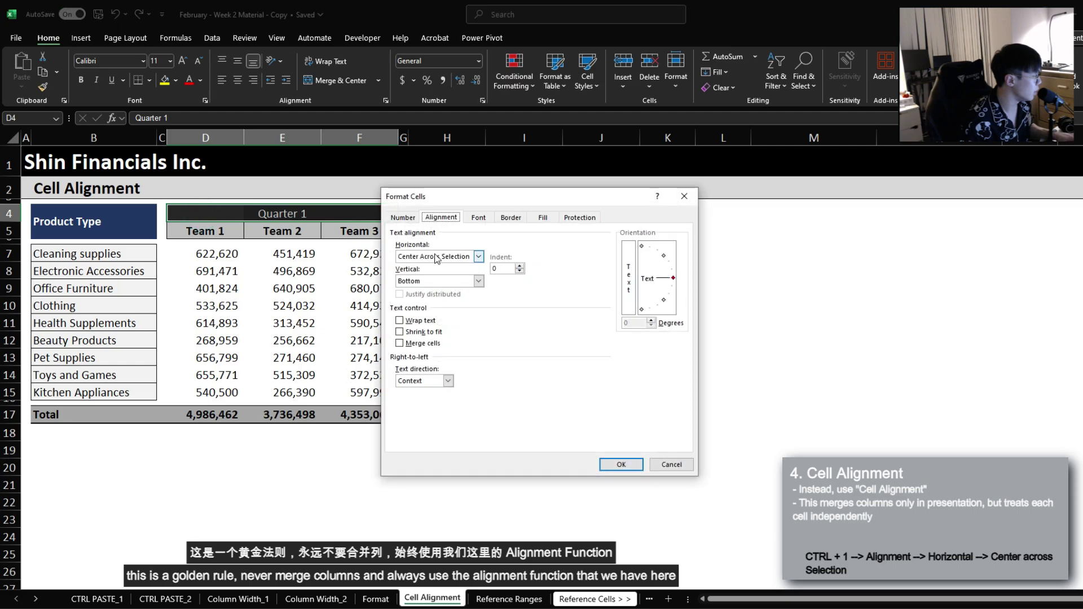
{"action": "key", "text": "Return"}
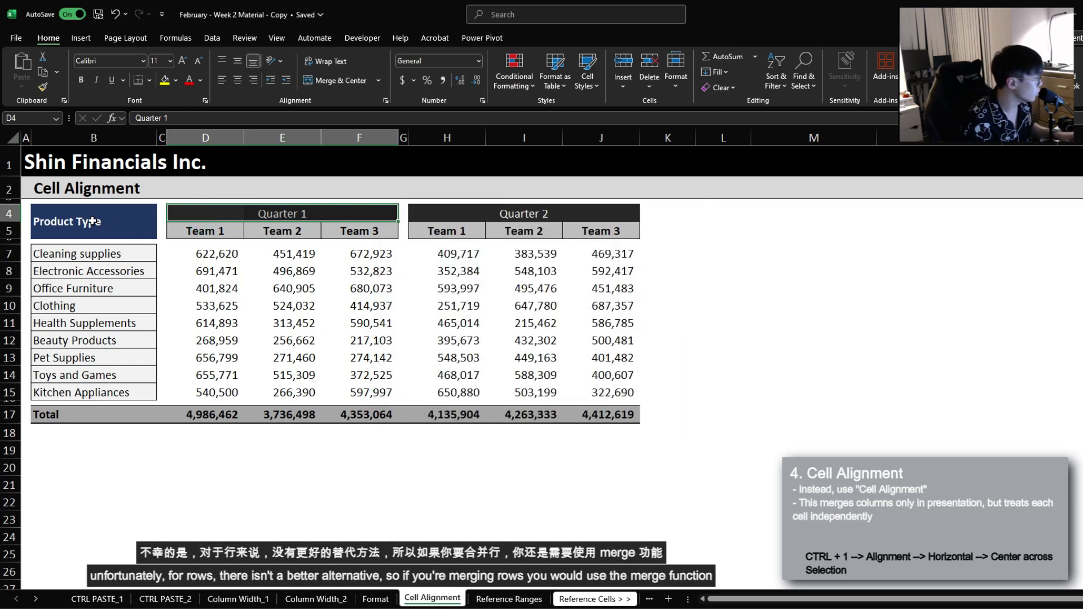
{"action": "left_click", "coordinate": [67, 225]}
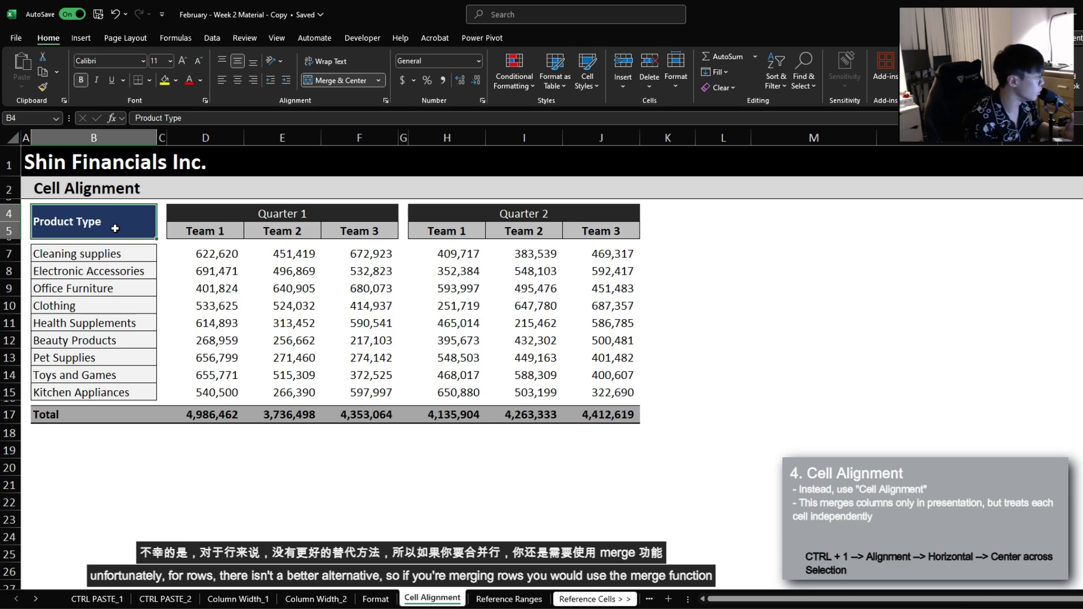
{"action": "left_click", "coordinate": [379, 81]}
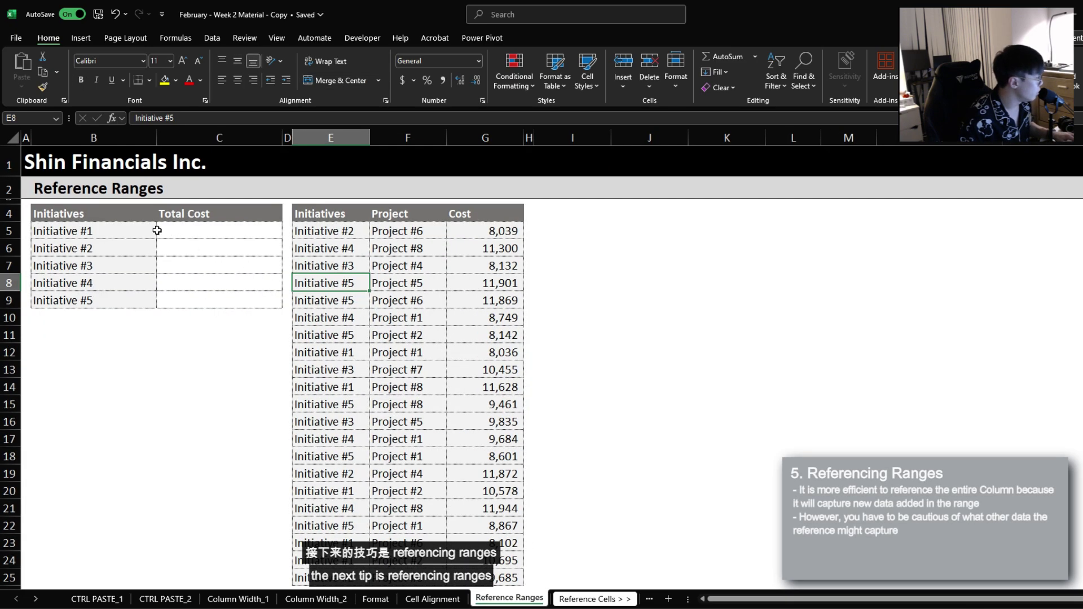
On the Reference Ranges sheet, start a SUMIFS formula in C5 with G5:G25 as the sum range
{"action": "left_click", "coordinate": [203, 235]}
{"action": "type", "text": "="}
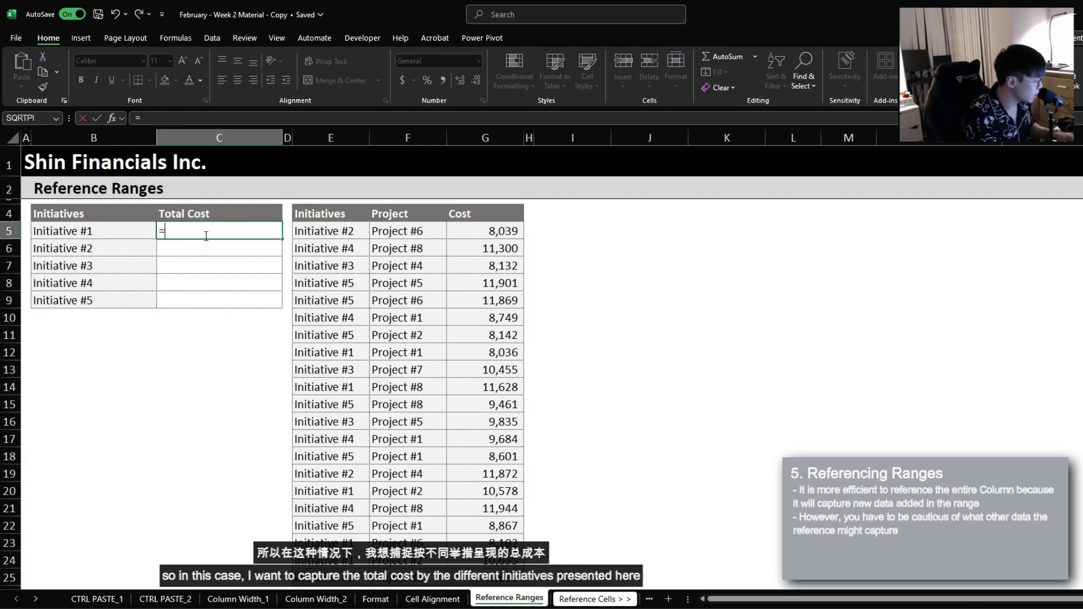
{"action": "type", "text": "sumifs"}
{"action": "key", "text": "Tab"}
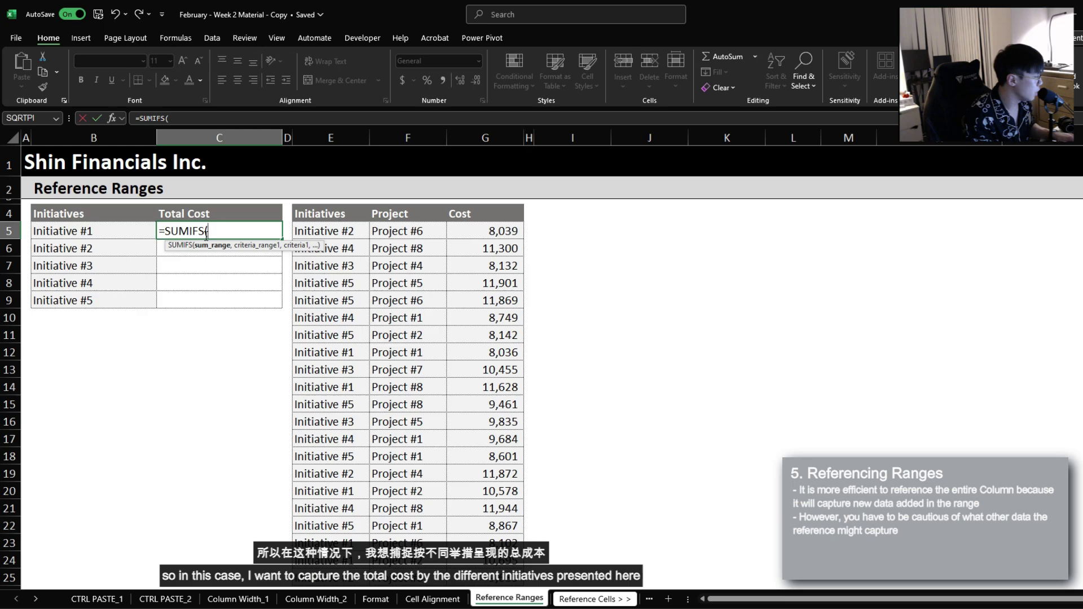
{"action": "key", "text": "Right"}
{"action": "key", "text": "Right"}
{"action": "key", "text": "Right"}
{"action": "key", "text": "Right"}
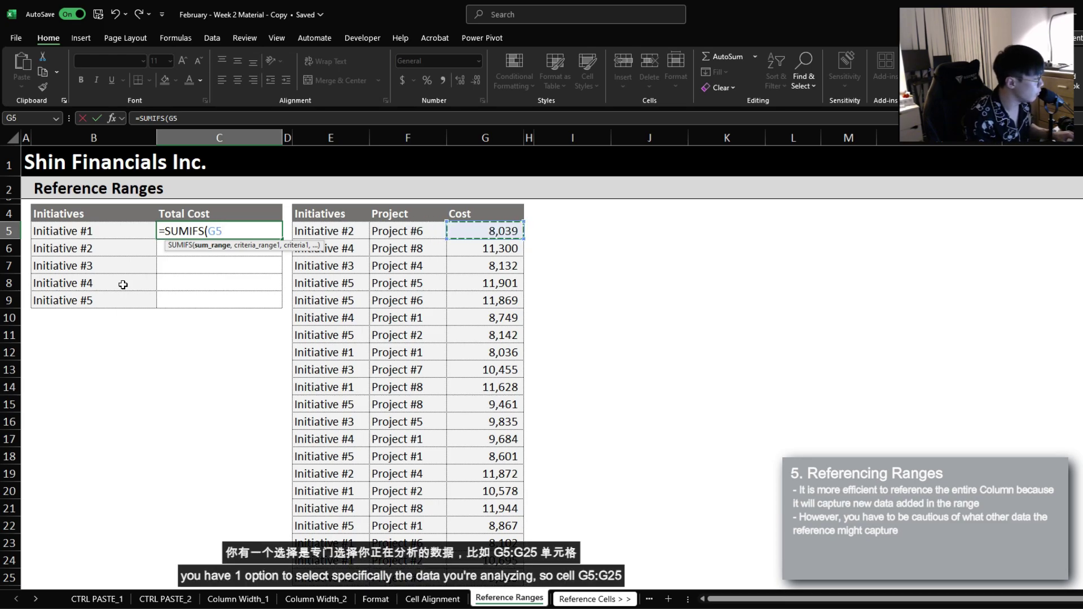
{"action": "key", "text": "ctrl+shift+Down"}
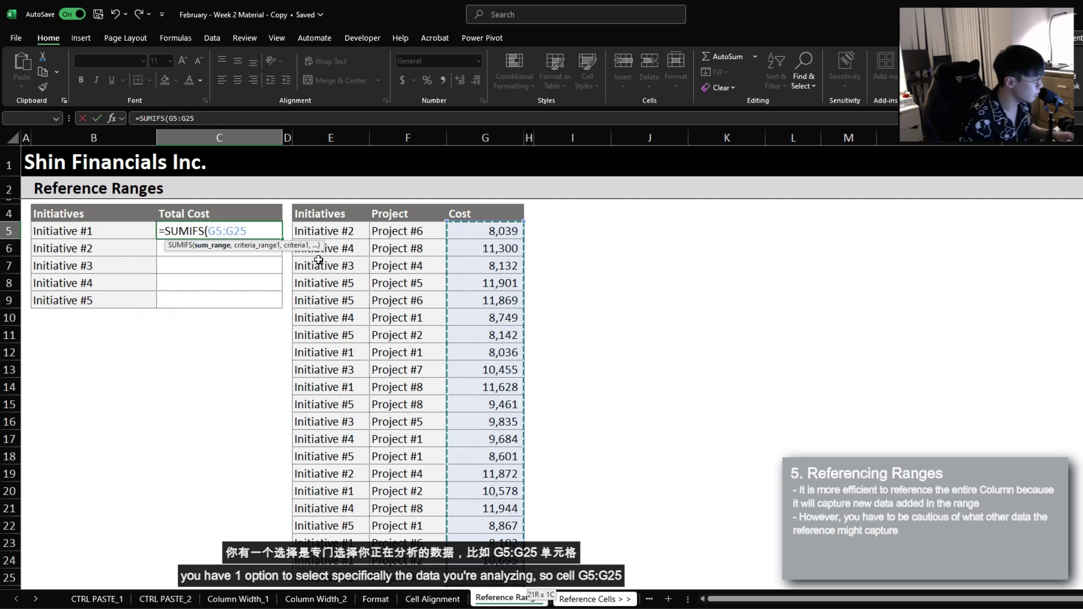
Replace the sum range in the unfinished SUMIFS formula with the entire column G
{"action": "key", "text": "BackSpace"}
{"action": "key", "text": "BackSpace"}
{"action": "key", "text": "BackSpace"}
{"action": "key", "text": "BackSpace"}
{"action": "key", "text": "BackSpace"}
{"action": "key", "text": "BackSpace"}
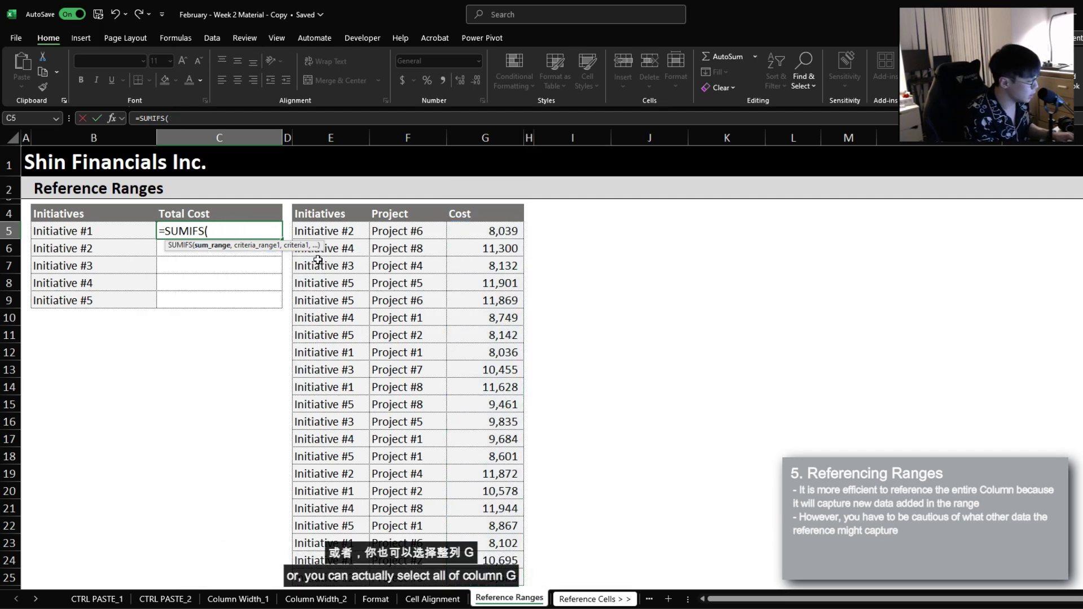
{"action": "left_click", "coordinate": [489, 139]}
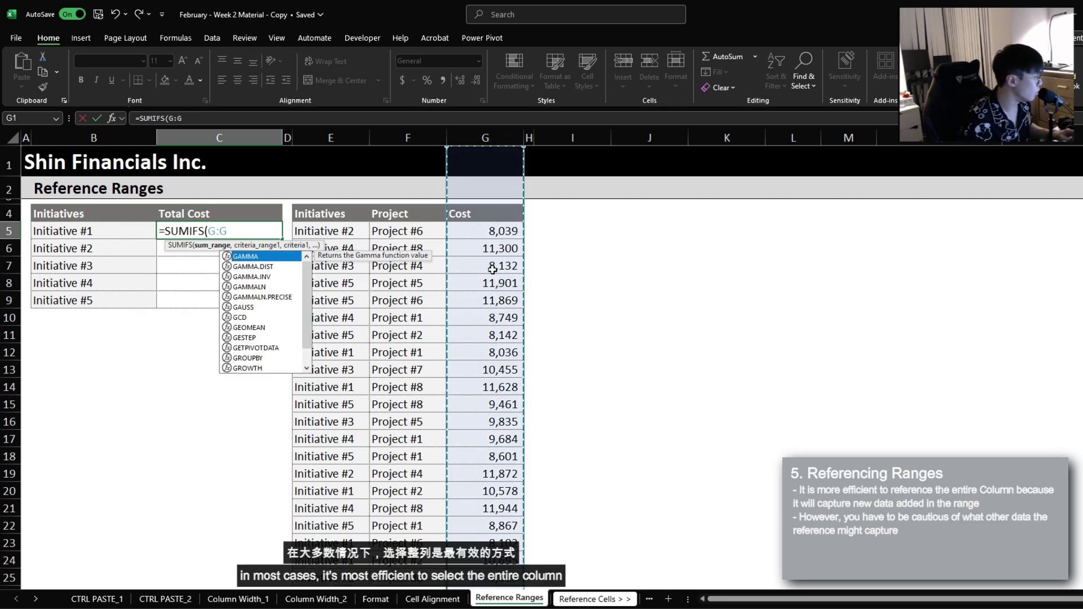
Examine how far the G:G reference extends below the data and discard the unfinished formula
{"action": "double_click", "coordinate": [209, 232]}
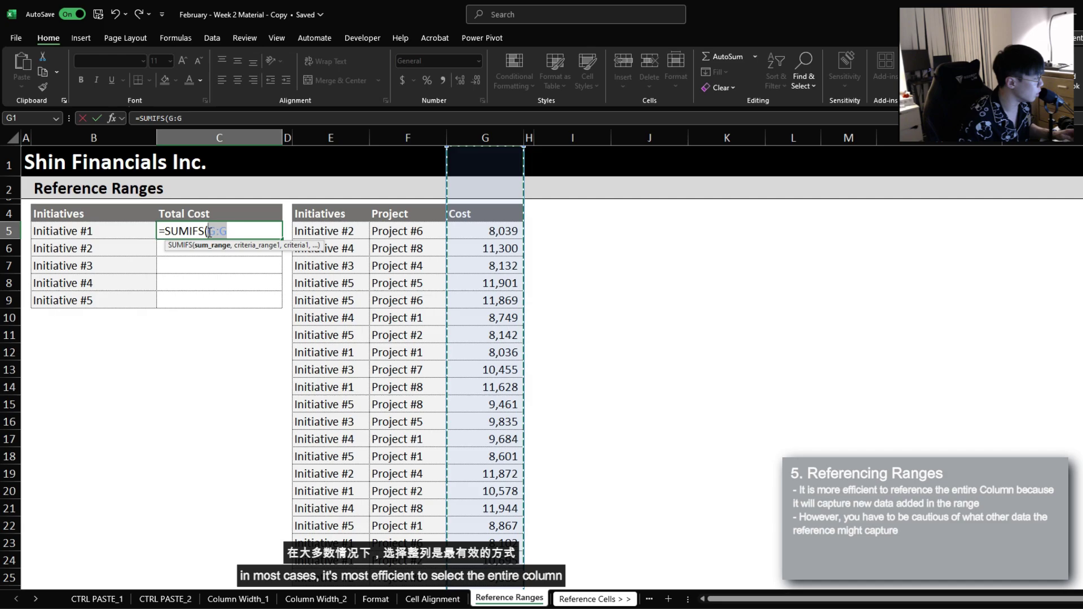
{"action": "scroll", "coordinate": [377, 291], "scroll_direction": "down", "scroll_amount": 3}
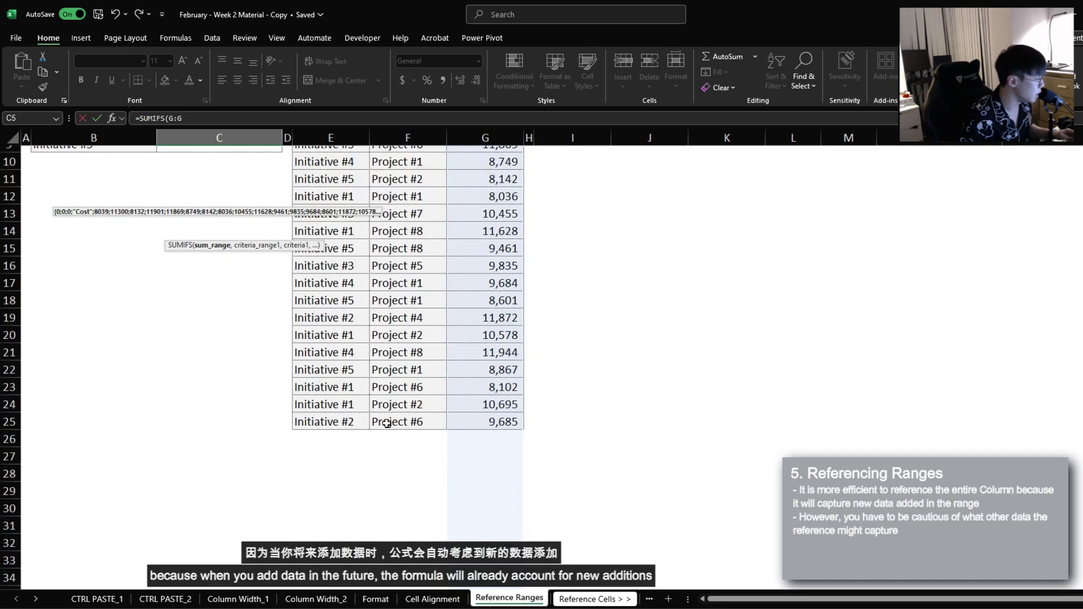
{"action": "scroll", "coordinate": [474, 437], "scroll_direction": "up", "scroll_amount": 3}
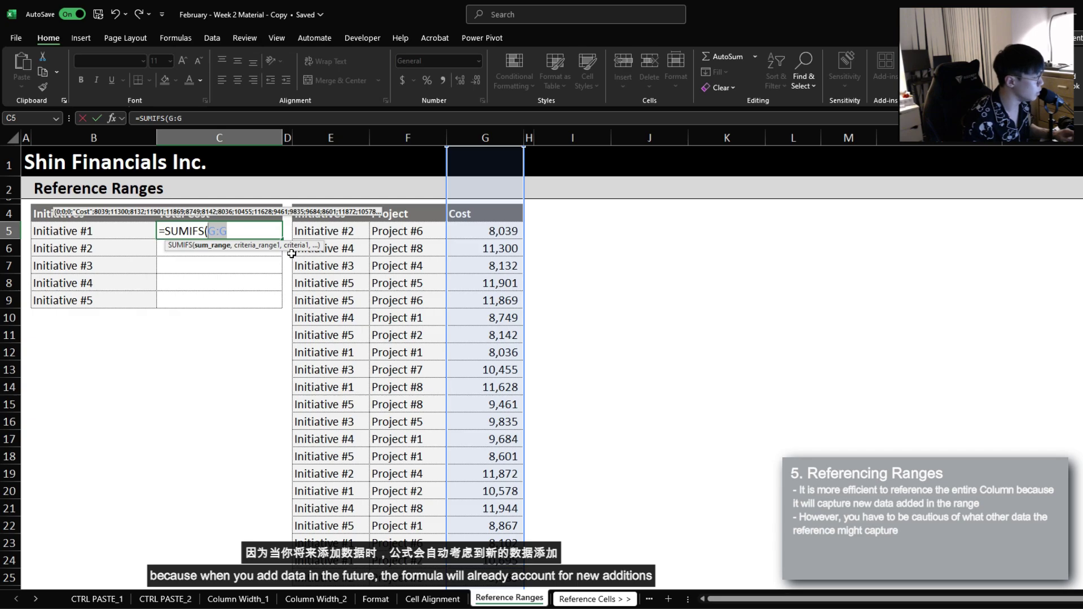
{"action": "key", "text": "Escape"}
Begin a SUMIFS formula in C5 with the absolute range $G$5:$G$25 as the sum range
{"action": "type", "text": "=SUMIF"}
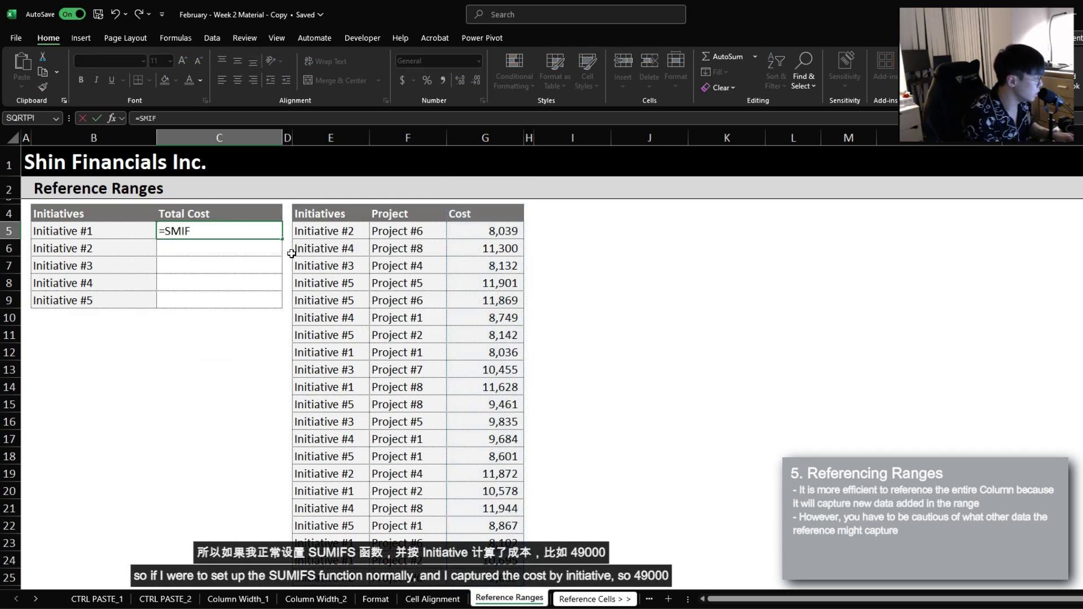
{"action": "key", "text": "BackSpace"}
{"action": "key", "text": "BackSpace"}
{"action": "key", "text": "BackSpace"}
{"action": "key", "text": "BackSpace"}
{"action": "type", "text": "UMIFS("}
{"action": "key", "text": "Right"}
{"action": "key", "text": "Right"}
{"action": "key", "text": "Right"}
{"action": "key", "text": "Right"}
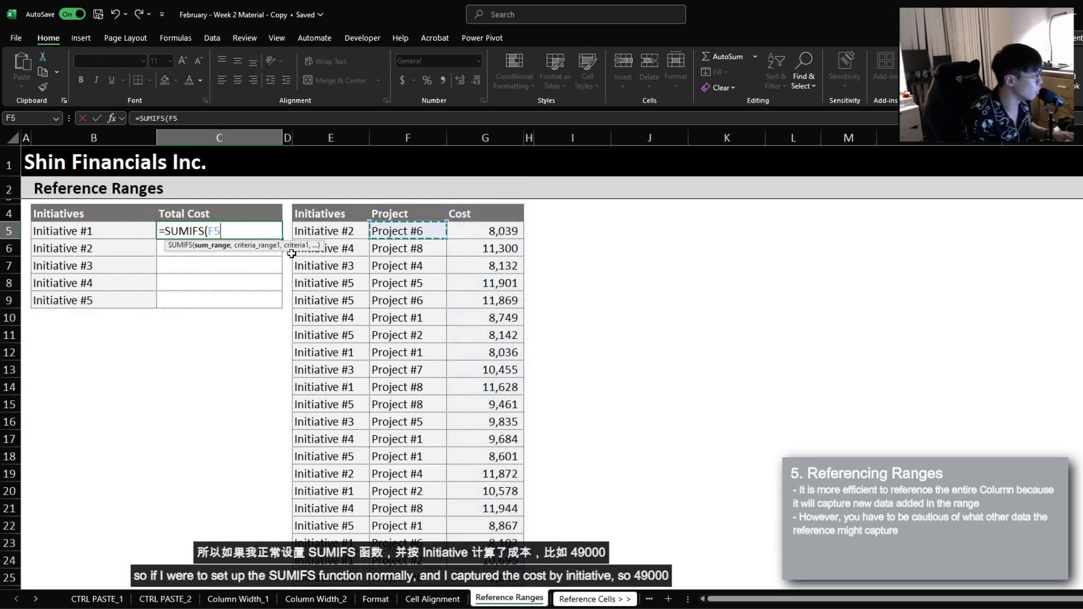
{"action": "key", "text": "ctrl+shift+Down"}
{"action": "key", "text": "F4"}
Complete the C5 formula with $E$5:$E$25 as the criteria range and $B5 as the criterion
{"action": "type", "text": ","}
{"action": "key", "text": "Right"}
{"action": "key", "text": "Right"}
{"action": "key", "text": "Right"}
{"action": "key", "text": "Left"}
{"action": "key", "text": "ctrl+shift+Down"}
{"action": "key", "text": "F4"}
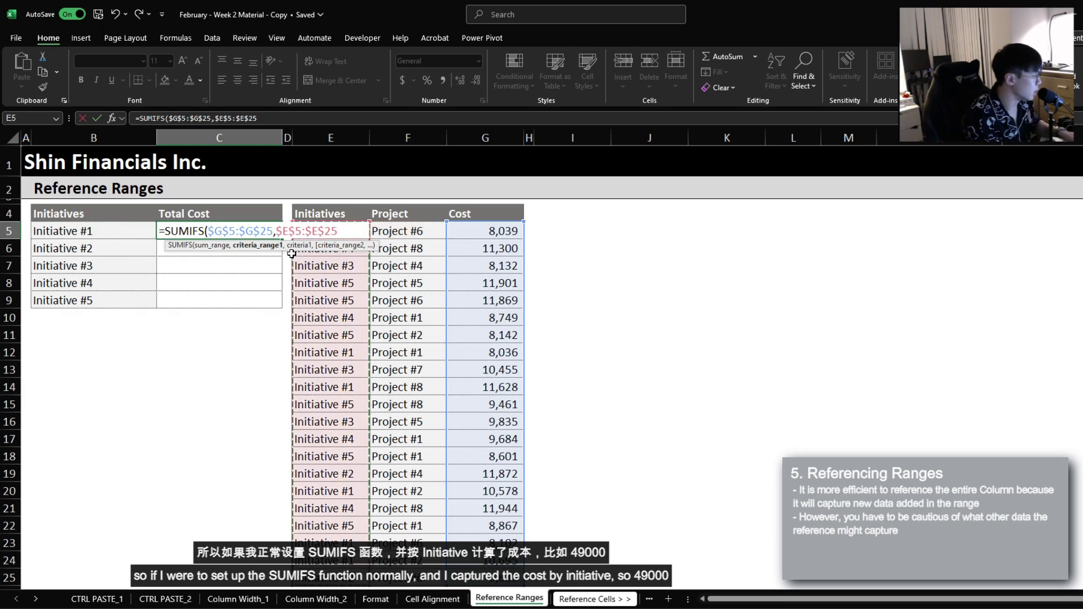
{"action": "type", "text": ","}
{"action": "key", "text": "Left"}
{"action": "key", "text": "F4"}
{"action": "key", "text": "F4"}
{"action": "key", "text": "Return"}
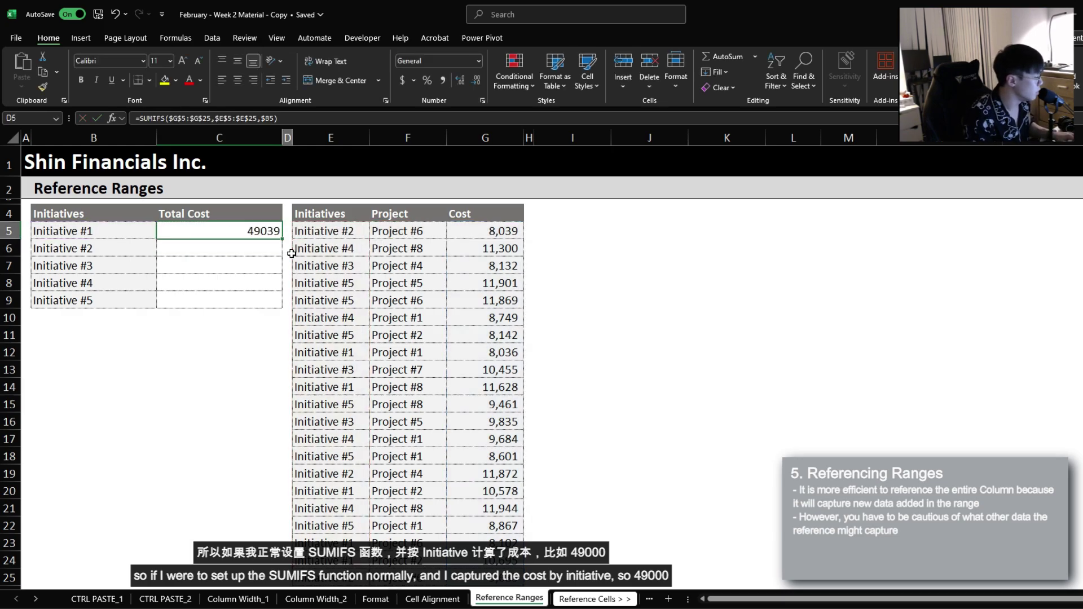
Copy the Initiative #1, Project #2 record in E24:G24 into row 26 beneath the cost table
{"action": "key", "text": "Right"}
{"action": "key", "text": "Right"}
{"action": "key", "text": "ctrl+Down"}
{"action": "key", "text": "shift+Right"}
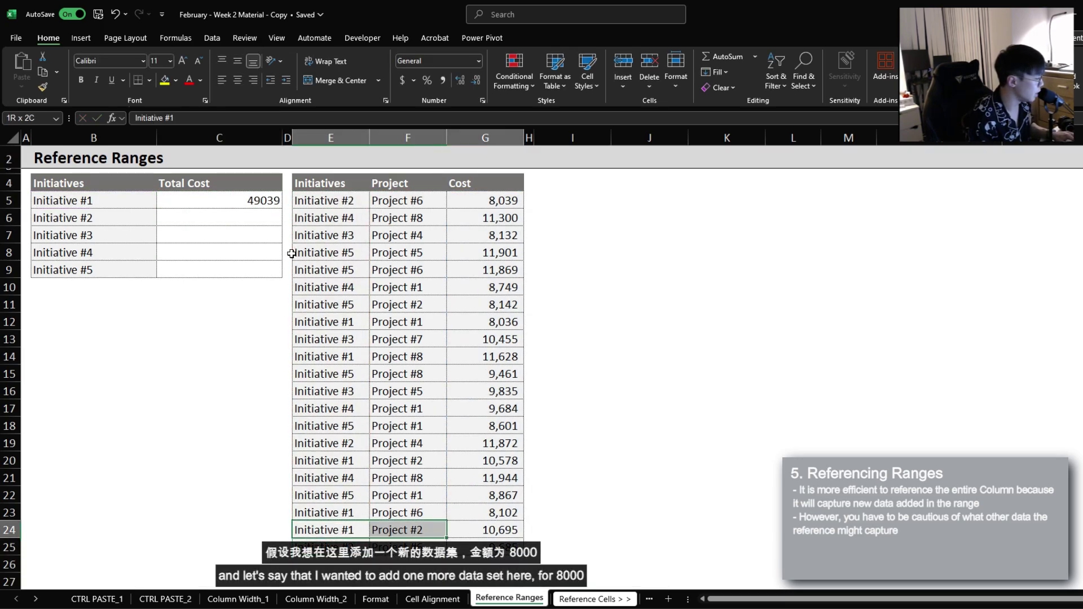
{"action": "key", "text": "shift+Right"}
{"action": "key", "text": "ctrl+c"}
{"action": "key", "text": "Down"}
{"action": "key", "text": "Down"}
{"action": "key", "text": "ctrl+v"}
{"action": "key", "text": "Right"}
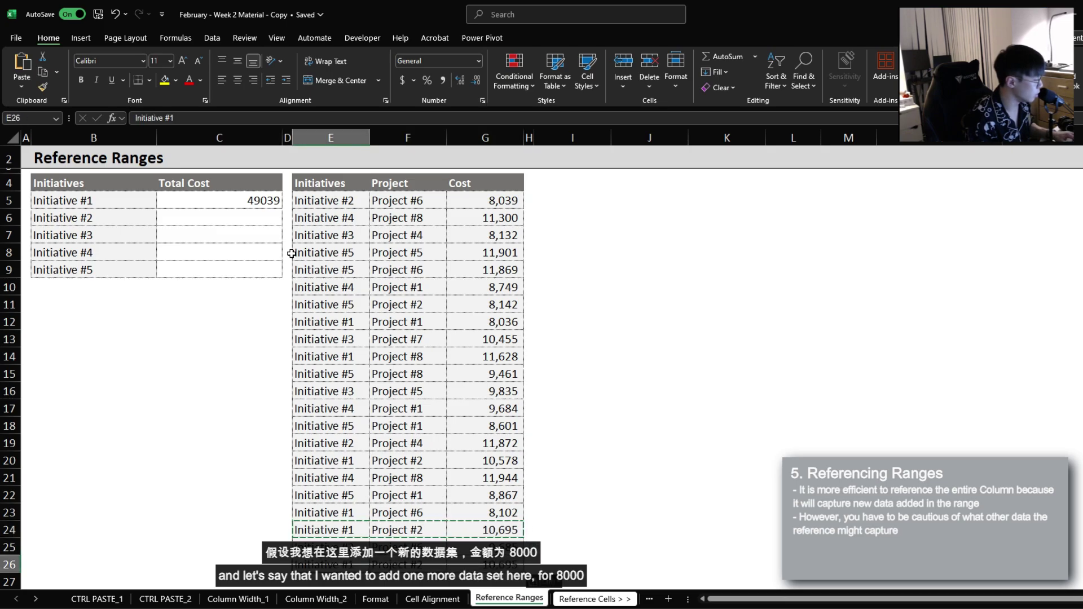
Set the copied record's cost in G26 to 8000 and review the fixed ranges in the C5 formula
{"action": "key", "text": "Right"}
{"action": "type", "text": "8000"}
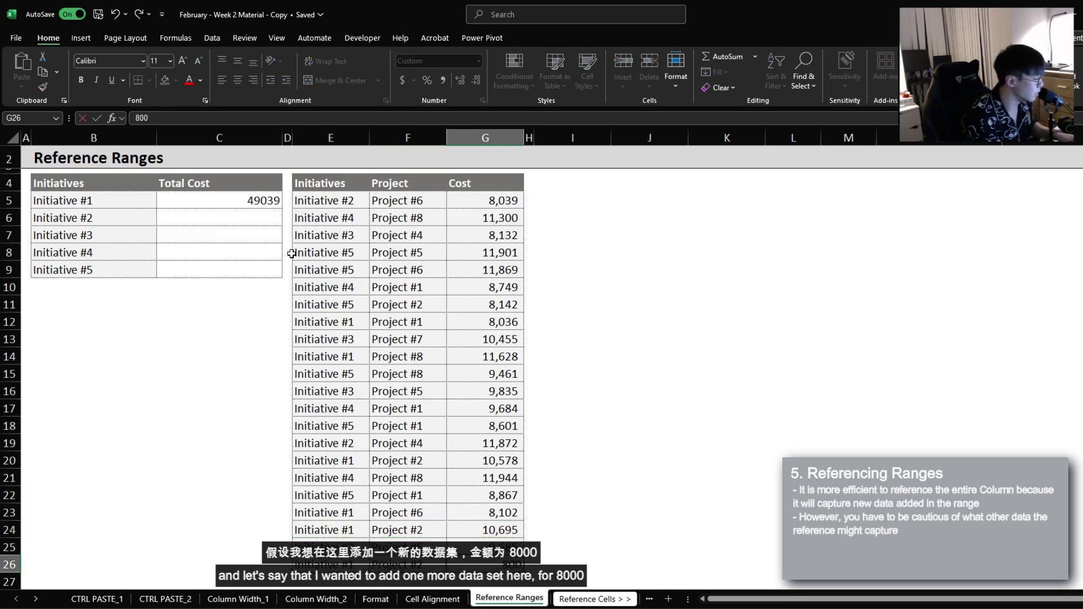
{"action": "key", "text": "Return"}
{"action": "left_click", "coordinate": [246, 202]}
{"action": "double_click", "coordinate": [247, 202]}
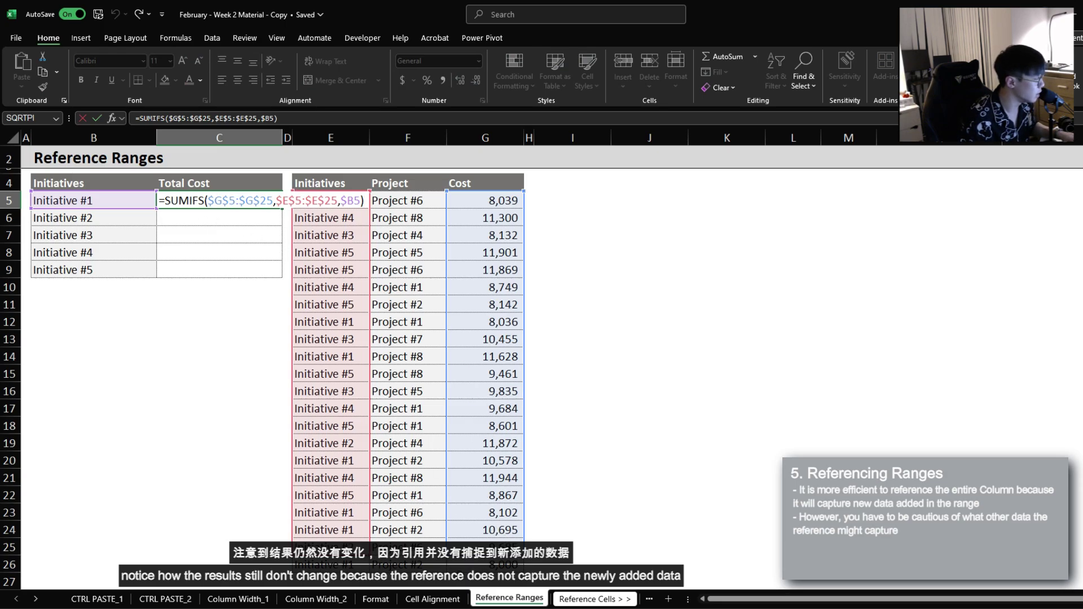
{"action": "key", "text": "Return"}
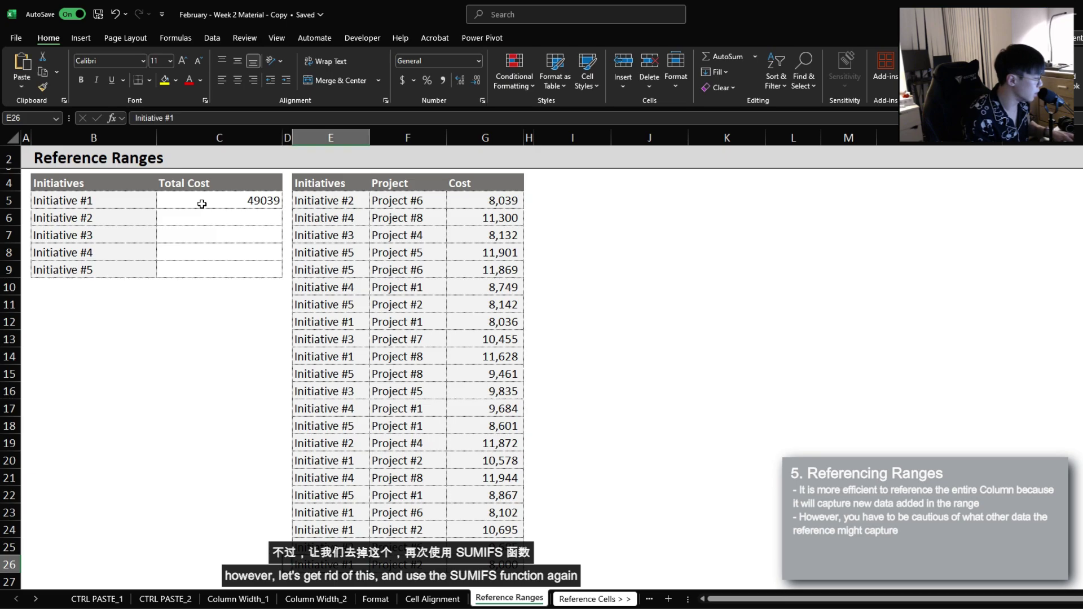
Replace the C5 formula with =SUMIFS($G:$G,$E:$E,$B5), referencing the entire cost and initiative columns
{"action": "left_click", "coordinate": [202, 204]}
{"action": "type", "text": "=SUMI"}
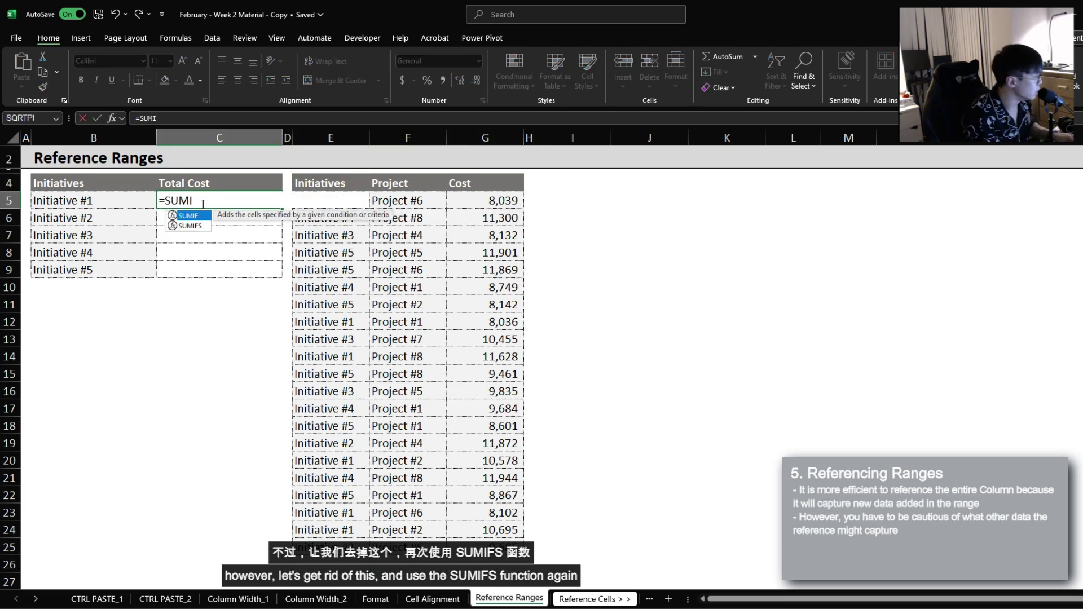
{"action": "type", "text": "FS($G:$G,"}
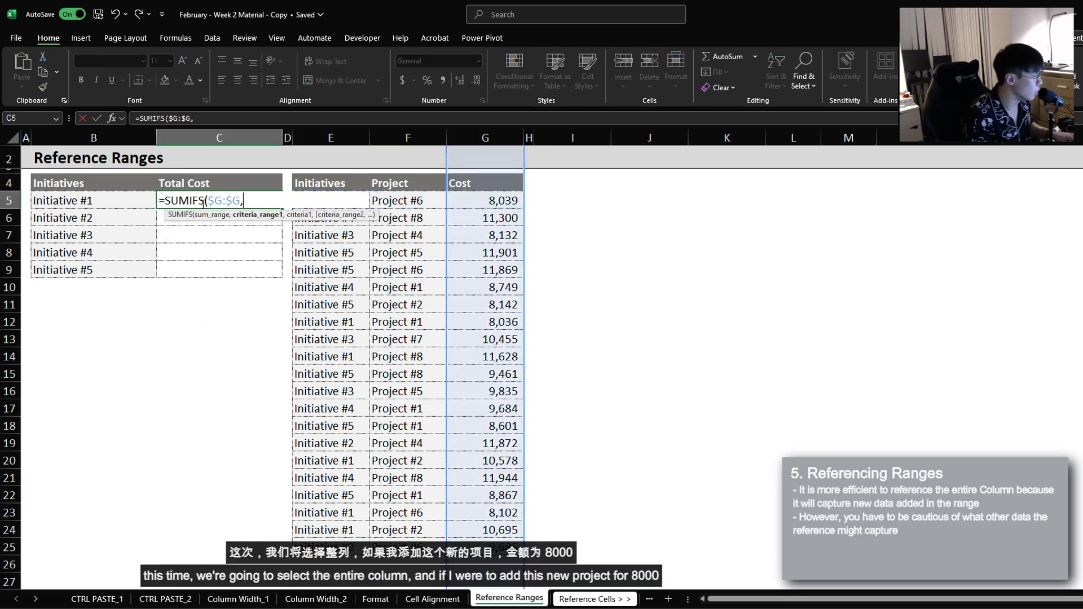
{"action": "type", "text": "$E:$E,B5)"}
{"action": "key", "text": "Return"}
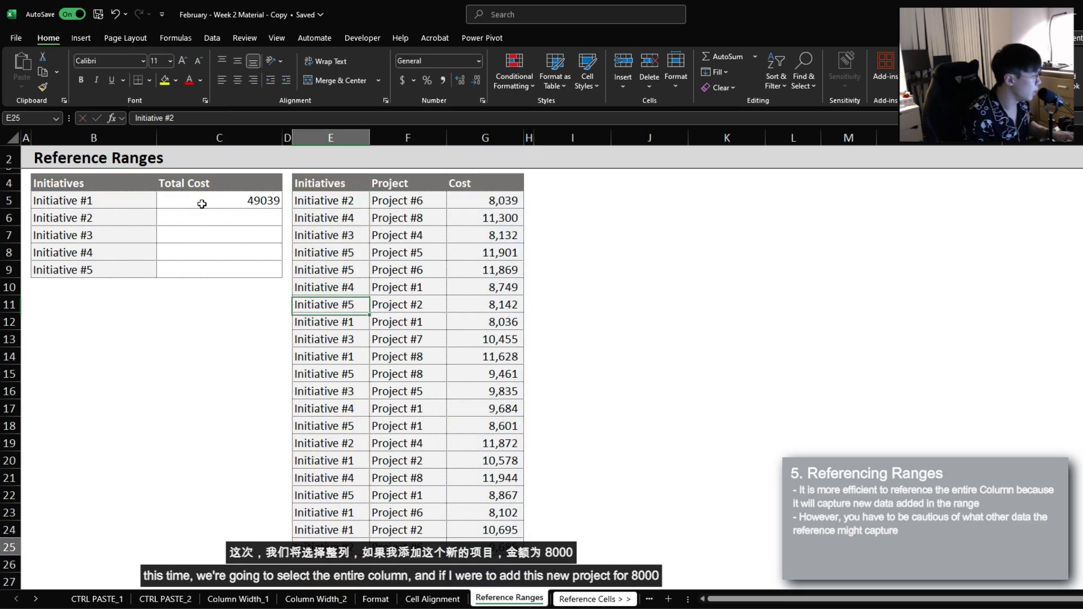
Copy the Initiative #1, Project #2 record in E24:G24 into row 26 and set its cost to 8000
{"action": "key", "text": "Up"}
{"action": "key", "text": "shift+Right"}
{"action": "key", "text": "shift+Right"}
{"action": "key", "text": "ctrl+c"}
{"action": "key", "text": "Down"}
{"action": "key", "text": "Down"}
{"action": "key", "text": "ctrl+v"}
{"action": "key", "text": "Right"}
{"action": "key", "text": "Right"}
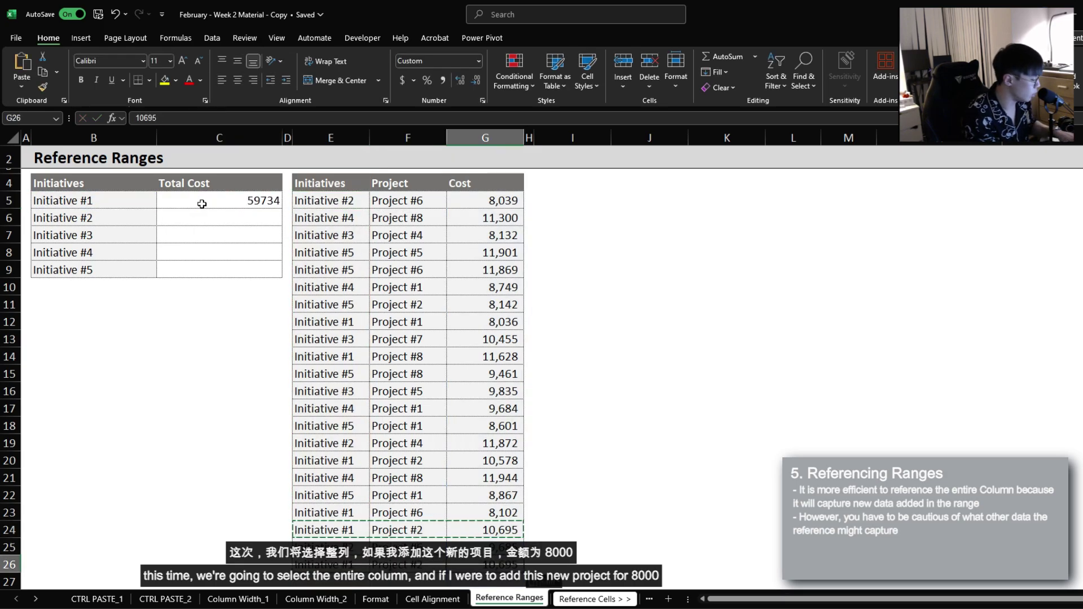
{"action": "type", "text": "8000"}
{"action": "key", "text": "Return"}
Examine how far the entire-column references in the C5 formula extend above and below the cost table
{"action": "left_click", "coordinate": [201, 203]}
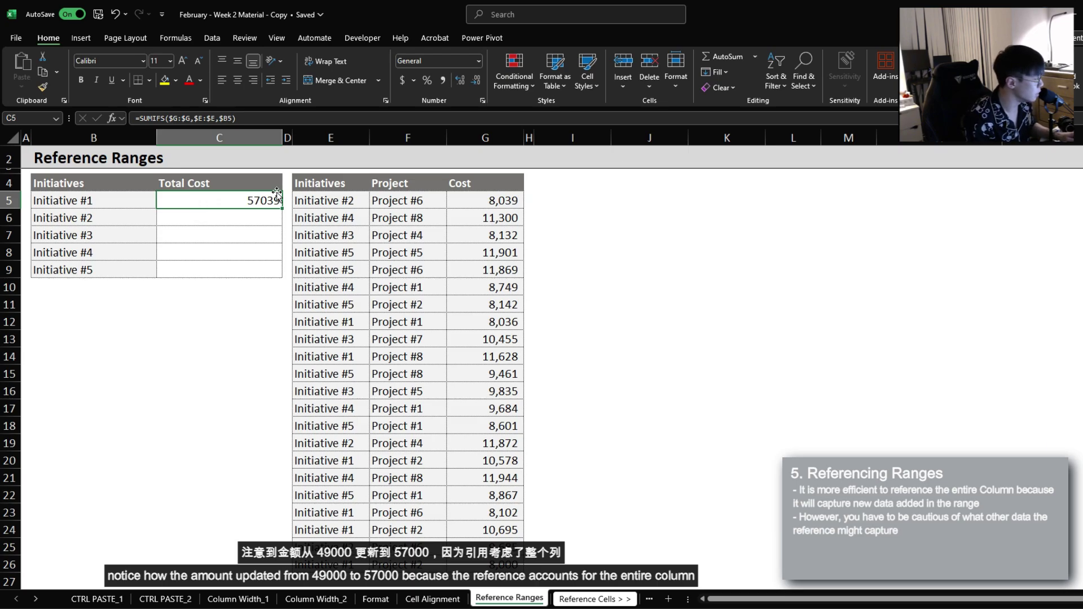
{"action": "key", "text": "F2"}
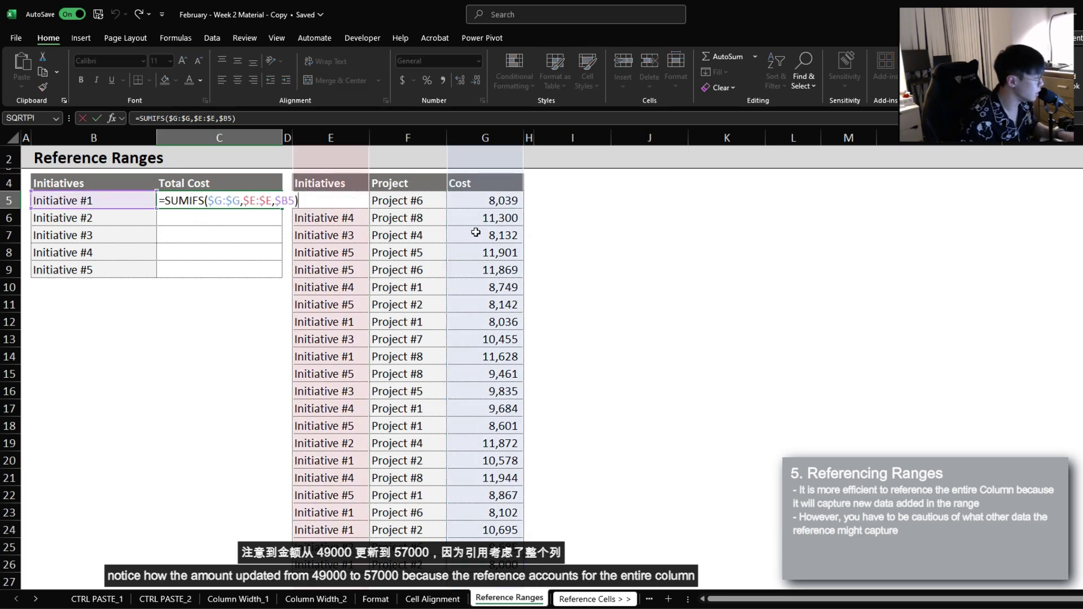
{"action": "scroll", "coordinate": [476, 355], "scroll_direction": "down", "scroll_amount": 1}
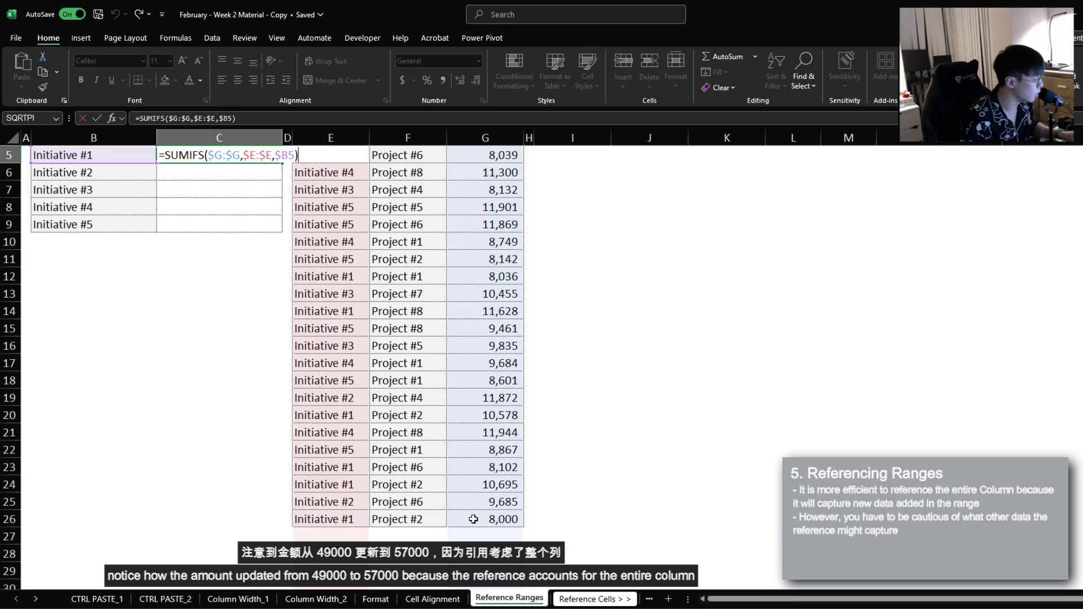
{"action": "scroll", "coordinate": [436, 511], "scroll_direction": "up", "scroll_amount": 1}
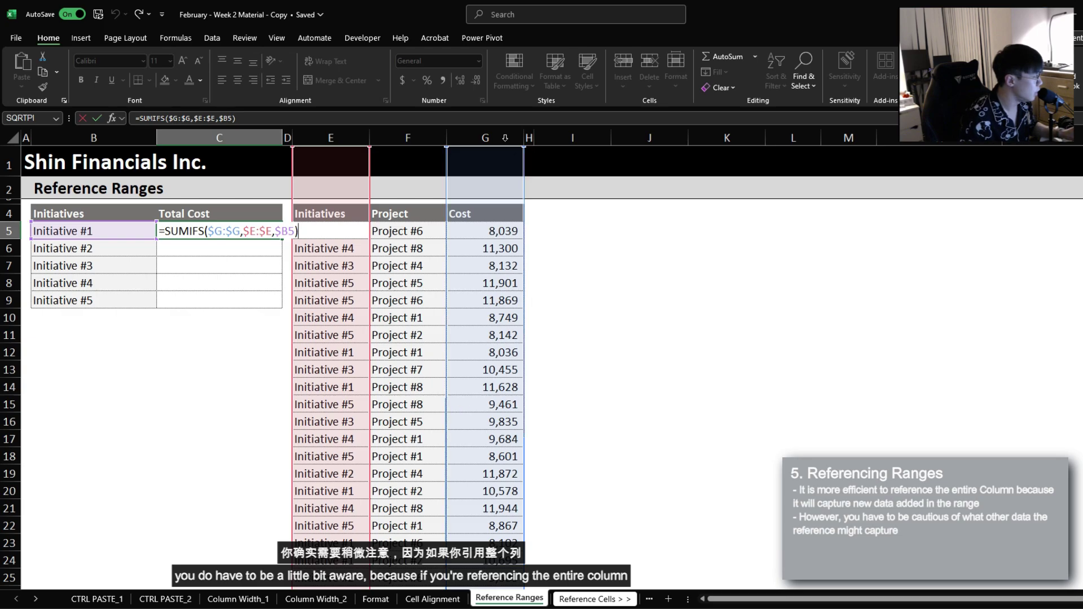
{"action": "scroll", "coordinate": [479, 355], "scroll_direction": "down", "scroll_amount": 6}
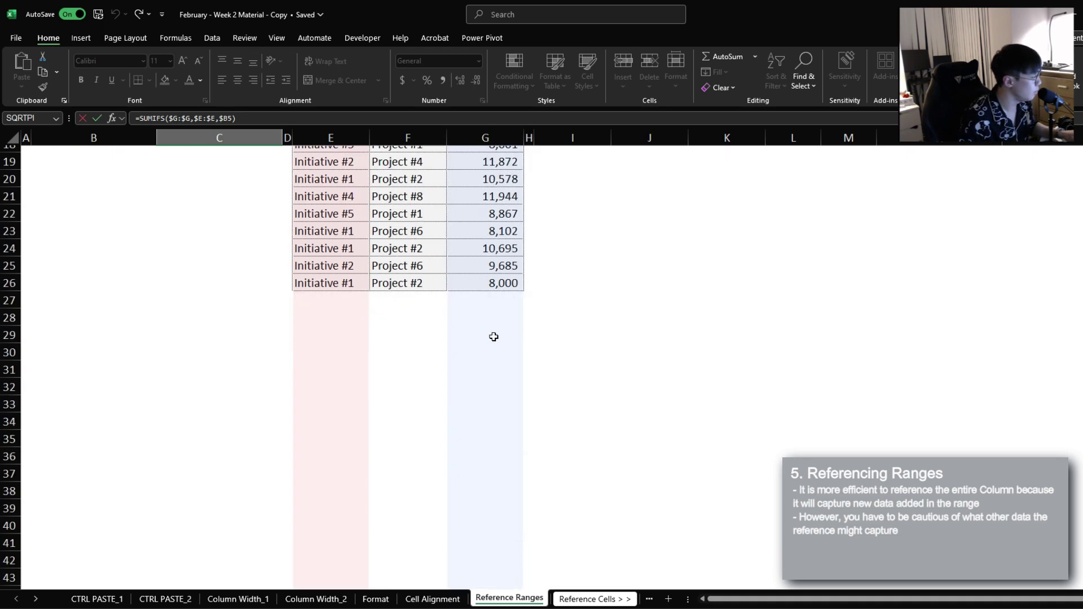
Enter the label Fake Data in E29, below the cost table
{"action": "scroll", "coordinate": [485, 338], "scroll_direction": "up", "scroll_amount": 2}
{"action": "left_click", "coordinate": [336, 422]}
{"action": "type", "text": "Fake Dat"}
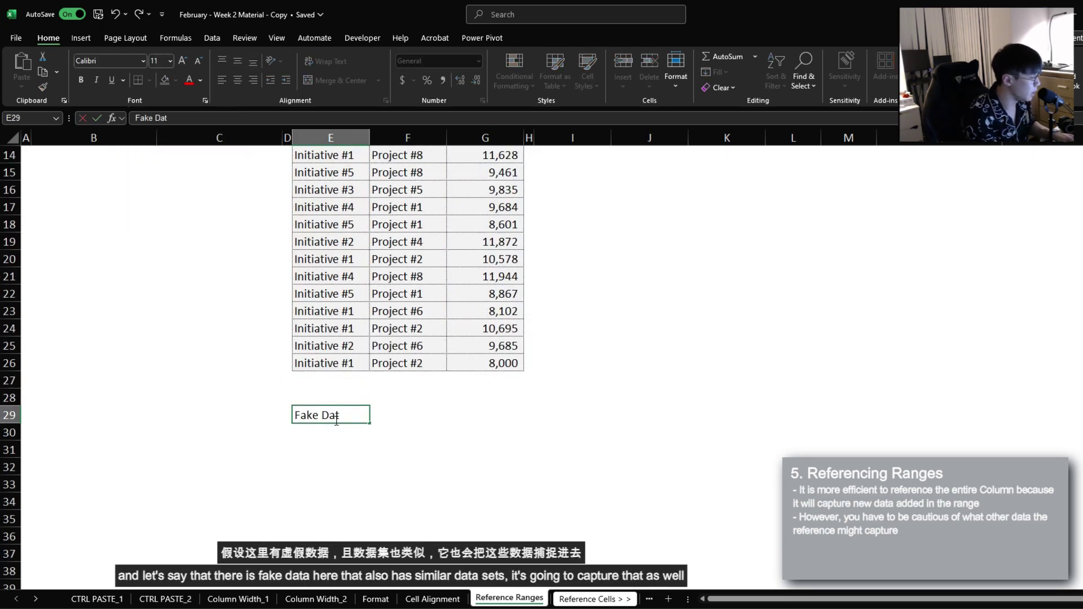
{"action": "type", "text": "a"}
{"action": "key", "text": "Up"}
Copy the Initiative #1 record in E26:G26 into rows 30, 31 and 32 under the Fake Data label
{"action": "key", "text": "ctrl+Up"}
{"action": "key", "text": "shift+Right"}
{"action": "key", "text": "shift+Right"}
{"action": "key", "text": "ctrl+c"}
{"action": "key", "text": "ctrl+Down"}
{"action": "key", "text": "Down"}
{"action": "key", "text": "ctrl+v"}
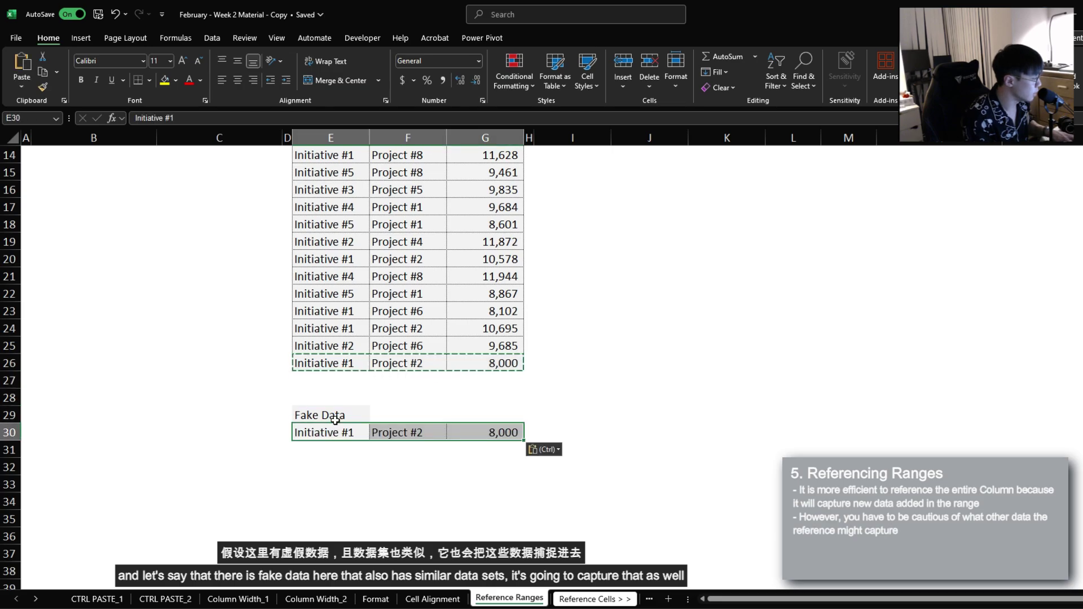
{"action": "key", "text": "Down"}
{"action": "key", "text": "ctrl+v"}
{"action": "key", "text": "Down"}
{"action": "key", "text": "ctrl+v"}
Examine which rows the C5 formula's $G:$G and $E:$E references cover, including the Fake Data records
{"action": "scroll", "coordinate": [335, 422], "scroll_direction": "up", "scroll_amount": 5}
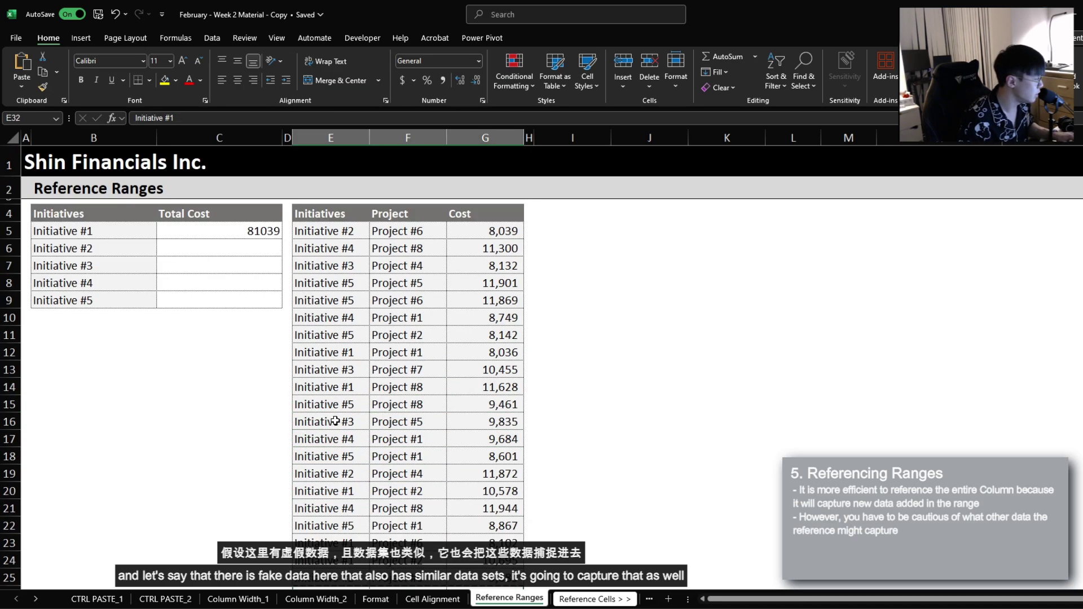
{"action": "double_click", "coordinate": [254, 230]}
{"action": "scroll", "coordinate": [423, 302], "scroll_direction": "down", "scroll_amount": 7}
{"action": "scroll", "coordinate": [420, 302], "scroll_direction": "up", "scroll_amount": 5}
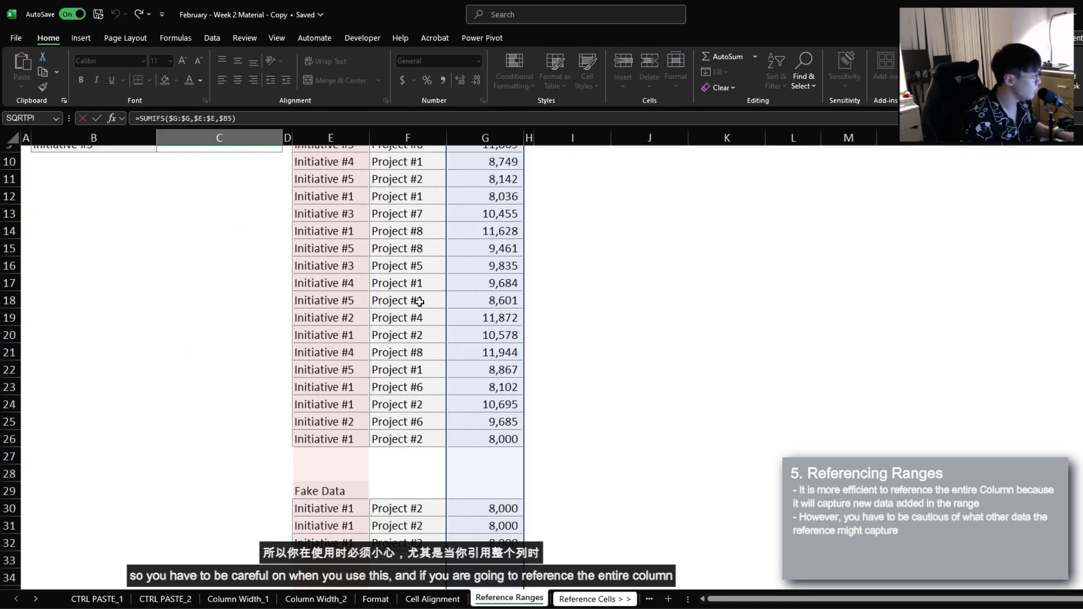
{"action": "scroll", "coordinate": [419, 302], "scroll_direction": "up", "scroll_amount": 2}
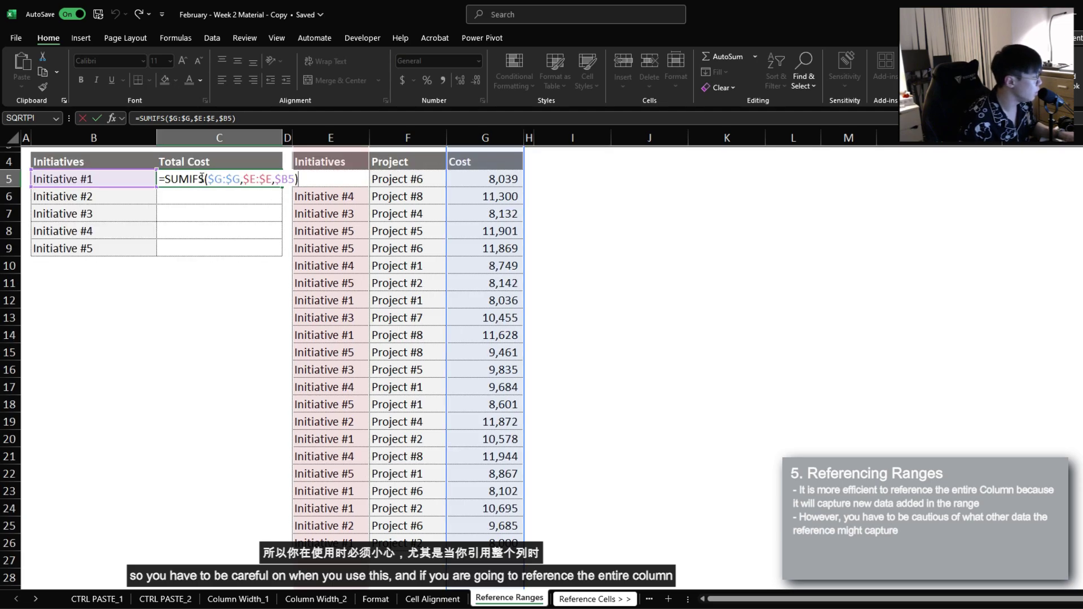
{"action": "left_click_drag", "start_coordinate": [207, 179], "coordinate": [309, 178]}
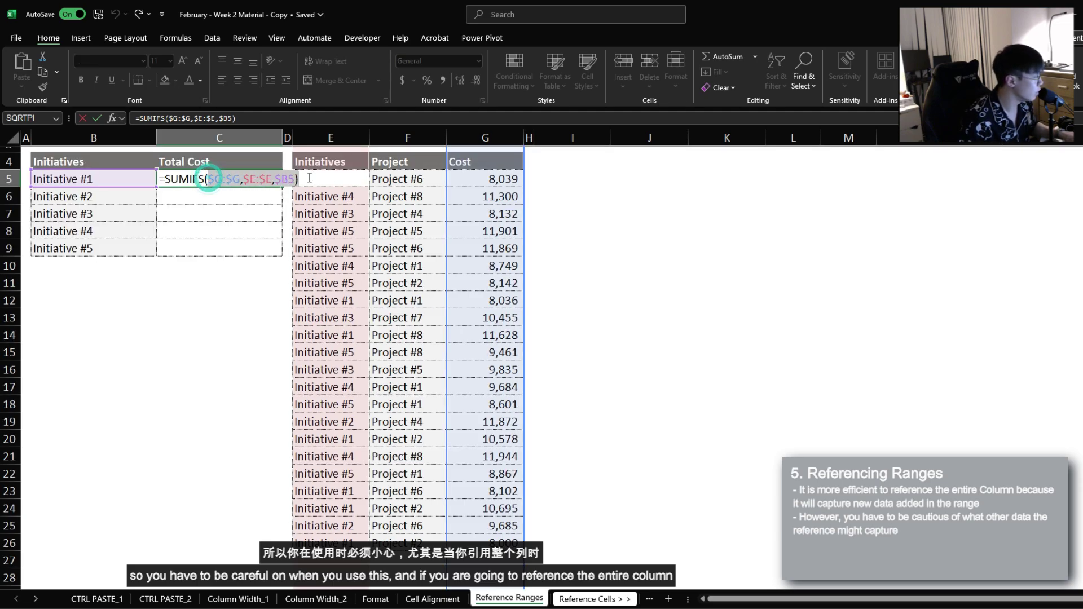
{"action": "scroll", "coordinate": [406, 232], "scroll_direction": "down", "scroll_amount": 7}
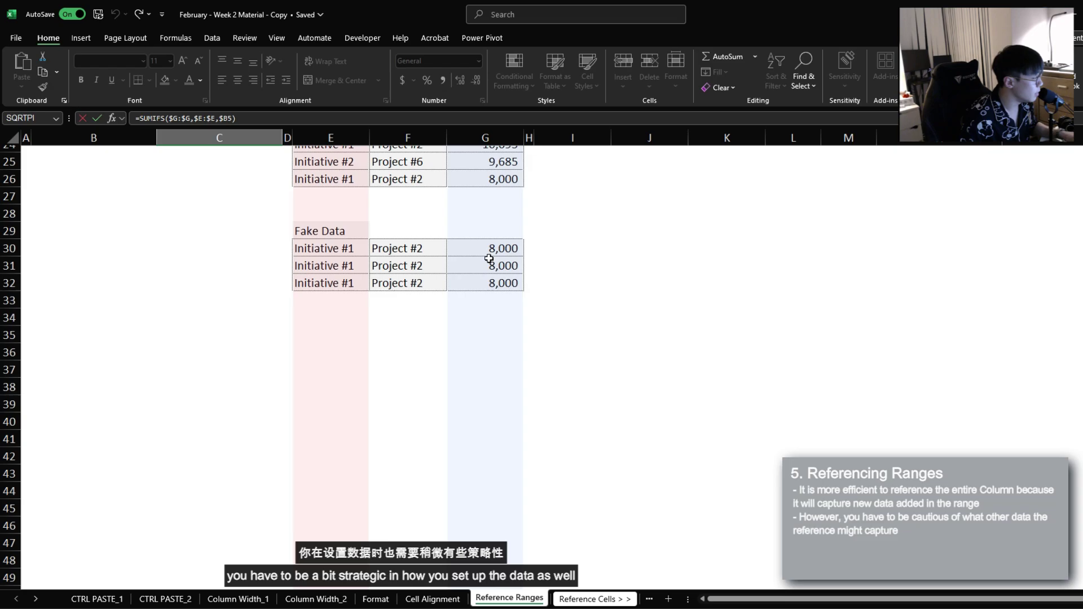
{"action": "scroll", "coordinate": [420, 411], "scroll_direction": "up", "scroll_amount": 4}
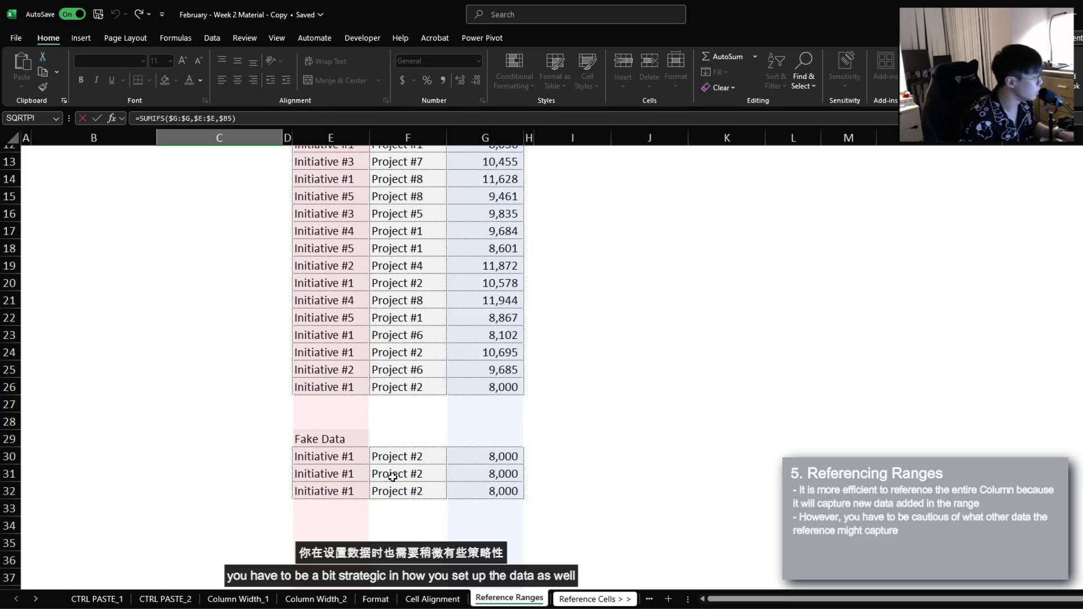
{"action": "scroll", "coordinate": [404, 470], "scroll_direction": "up", "scroll_amount": 4}
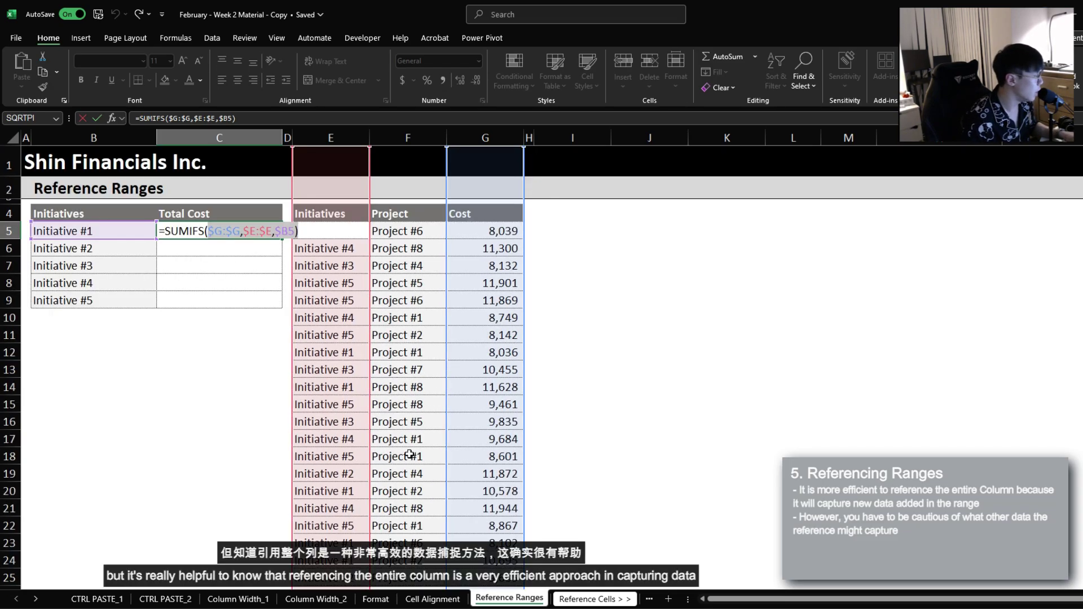
{"action": "left_click_drag", "start_coordinate": [207, 231], "coordinate": [234, 231]}
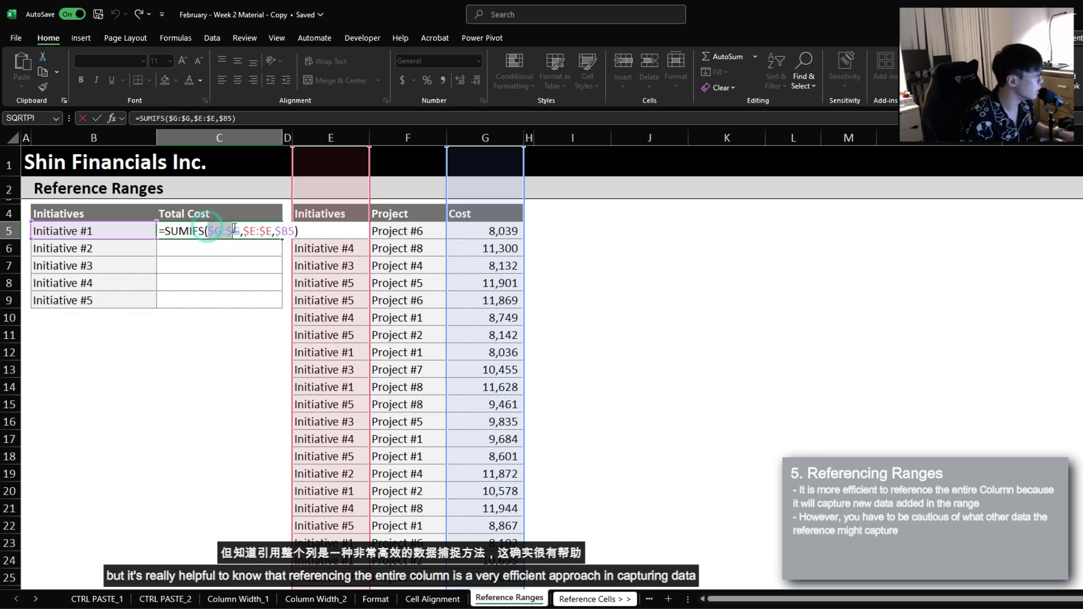
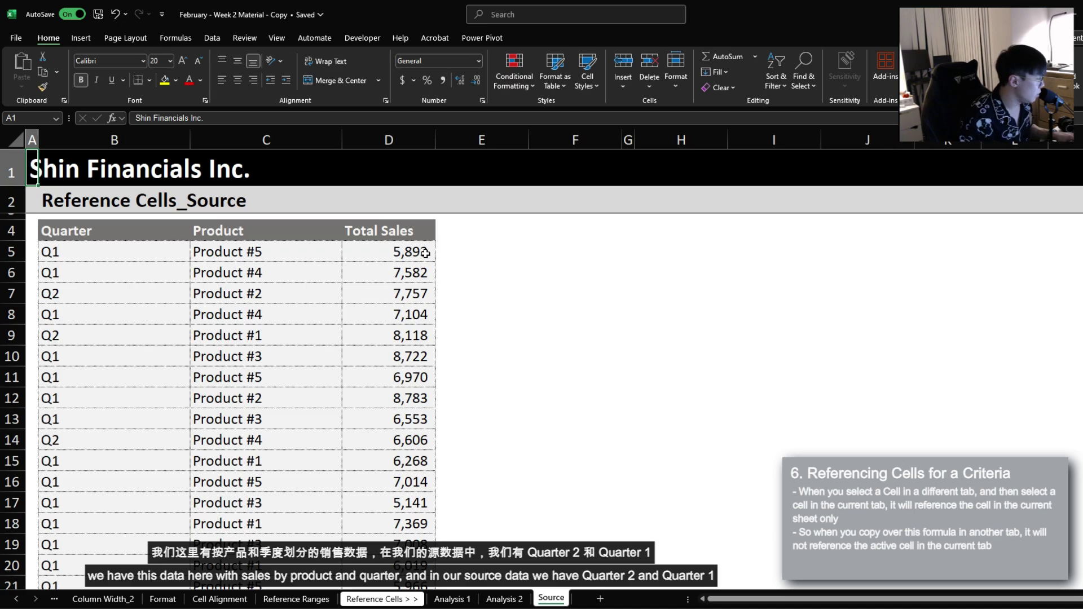
Examine the quarter, product and total sales records on the Source sheet
{"action": "left_click_drag", "start_coordinate": [119, 256], "coordinate": [120, 377]}
{"action": "left_click_drag", "start_coordinate": [395, 251], "coordinate": [395, 377]}
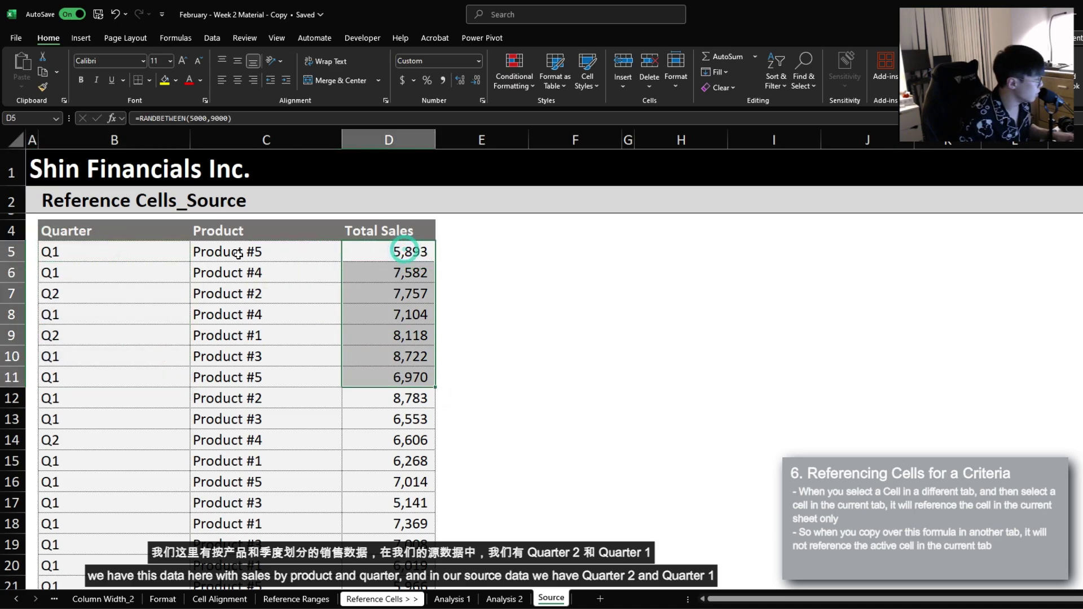
{"action": "left_click", "coordinate": [134, 251]}
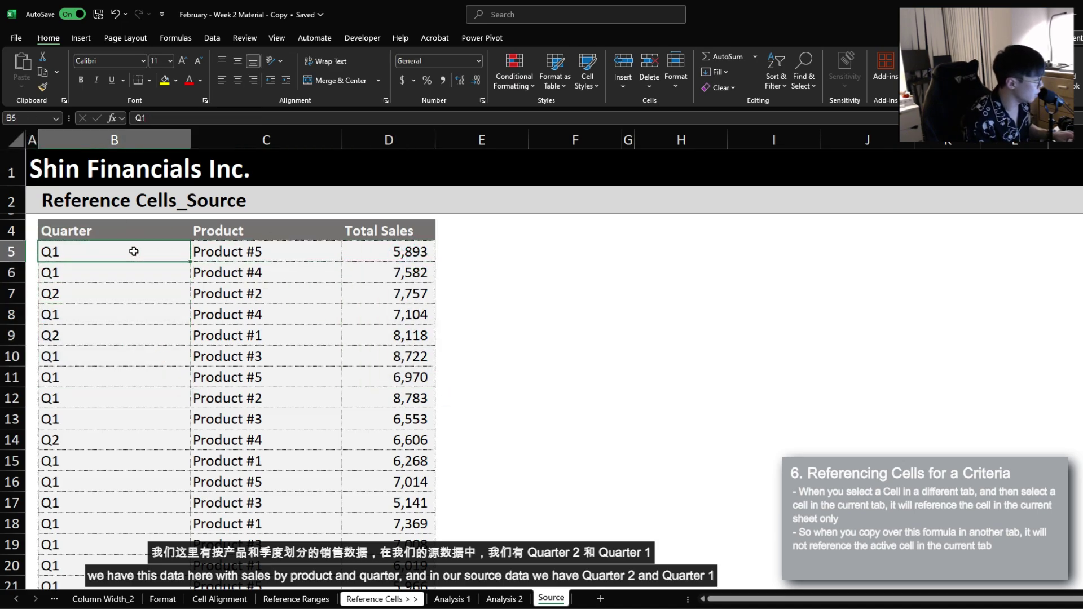
{"action": "key", "text": "ctrl+shift+Down"}
{"action": "left_click", "coordinate": [73, 285]}
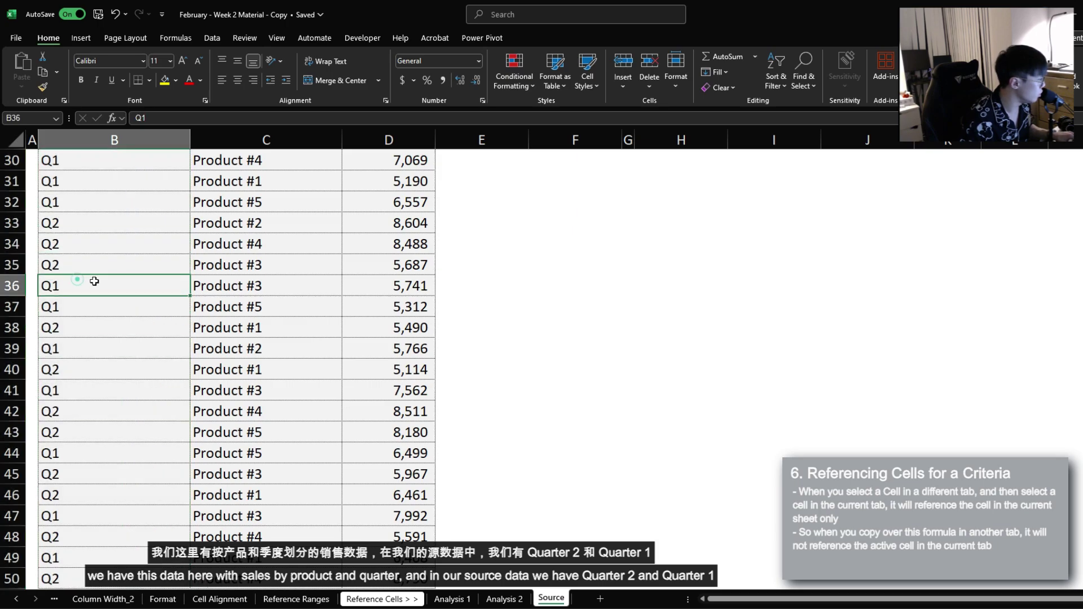
{"action": "scroll", "coordinate": [85, 287], "scroll_direction": "up", "scroll_amount": 10}
Compare the quarters and empty Total Sales cells in the tables on the Analysis 2 and Analysis 1 sheets
{"action": "left_click", "coordinate": [451, 599]}
{"action": "key", "text": "ctrl+Page_Down"}
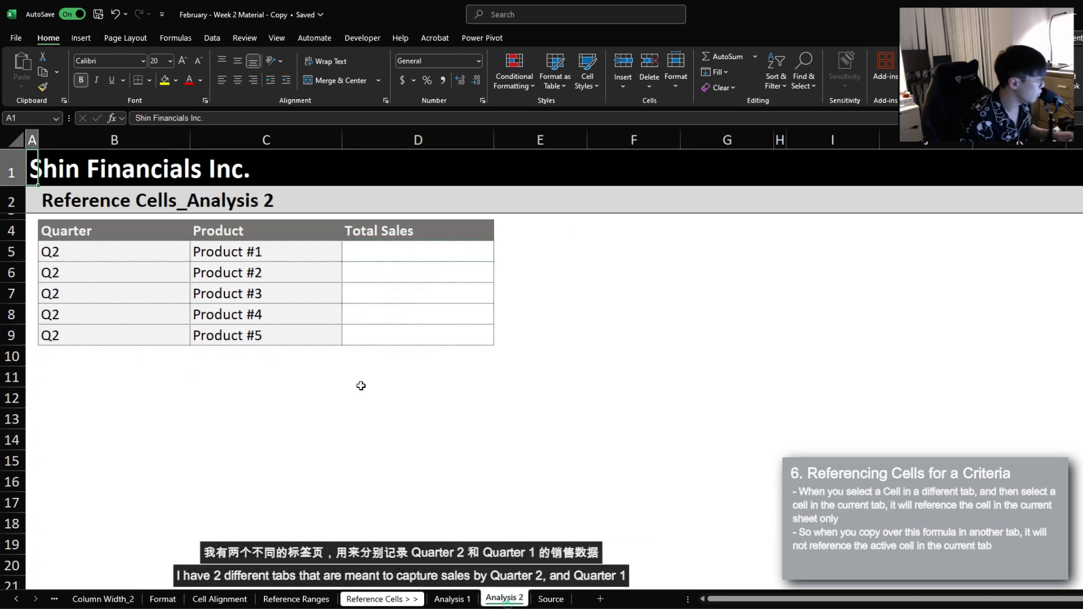
{"action": "left_click", "coordinate": [98, 272]}
{"action": "mouse_move", "coordinate": [377, 253]}
{"action": "left_mouse_down"}
{"action": "mouse_move", "coordinate": [380, 363]}
{"action": "mouse_move", "coordinate": [377, 254]}
{"action": "left_mouse_up"}
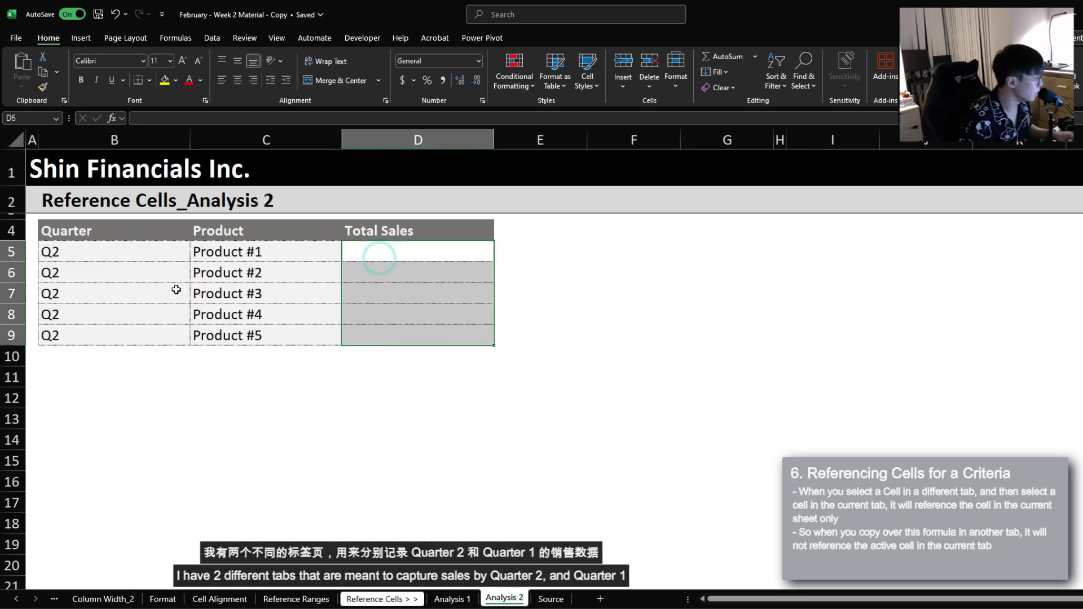
{"action": "left_click_drag", "start_coordinate": [99, 250], "coordinate": [113, 328]}
{"action": "left_click", "coordinate": [451, 600]}
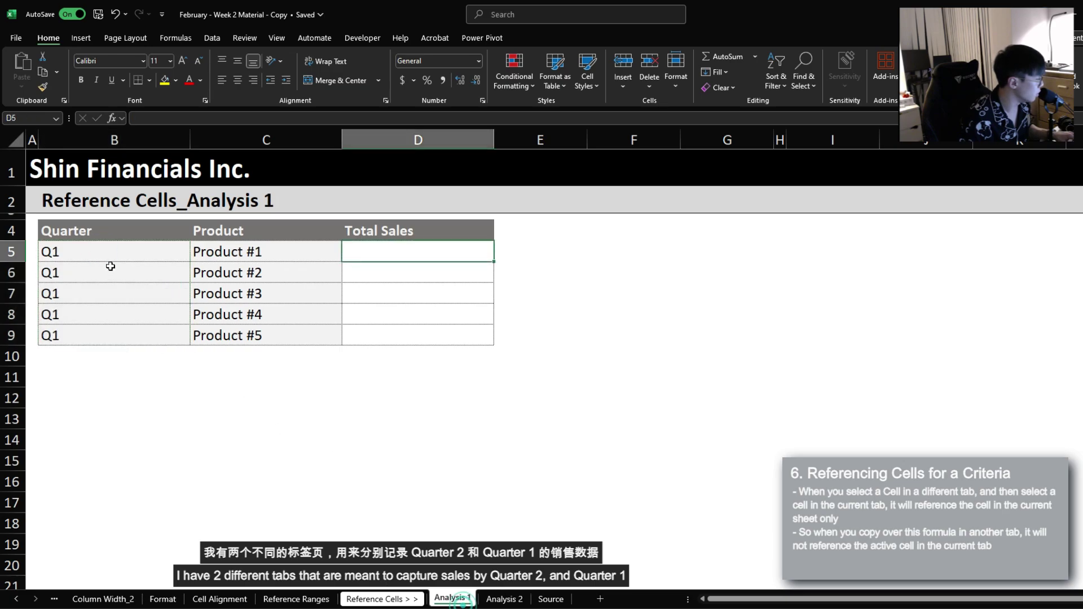
{"action": "left_click_drag", "start_coordinate": [103, 259], "coordinate": [108, 334]}
Begin a SUMIFS formula in D5 of Analysis 1 with Source!$D:$D as the sum range
{"action": "left_click", "coordinate": [399, 248]}
{"action": "type", "text": "=SUMIFS("}
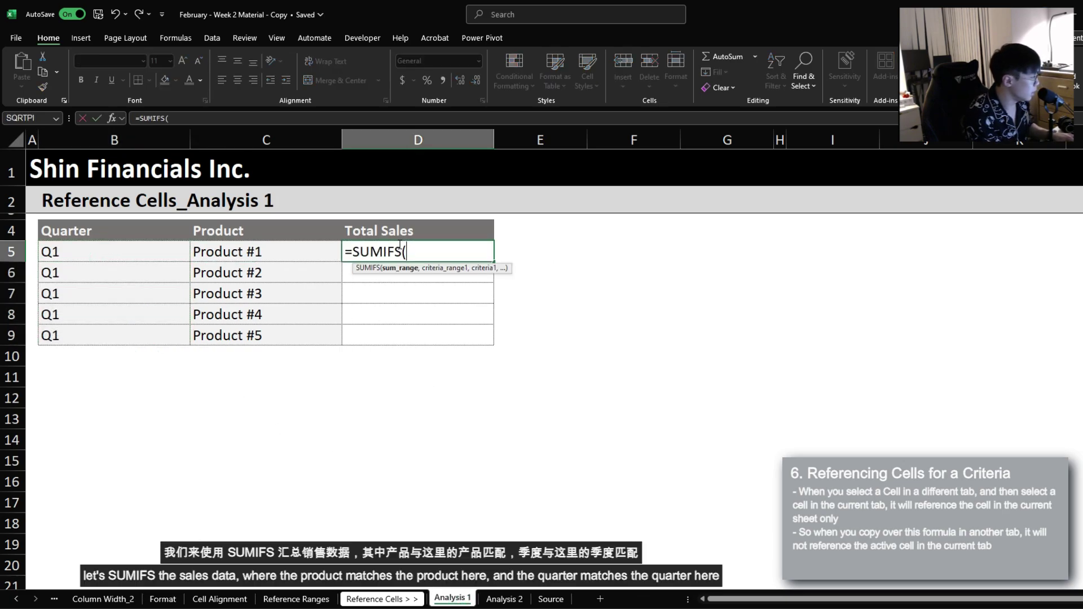
{"action": "key", "text": "ctrl+Page_Down"}
{"action": "key", "text": "ctrl+Page_Down"}
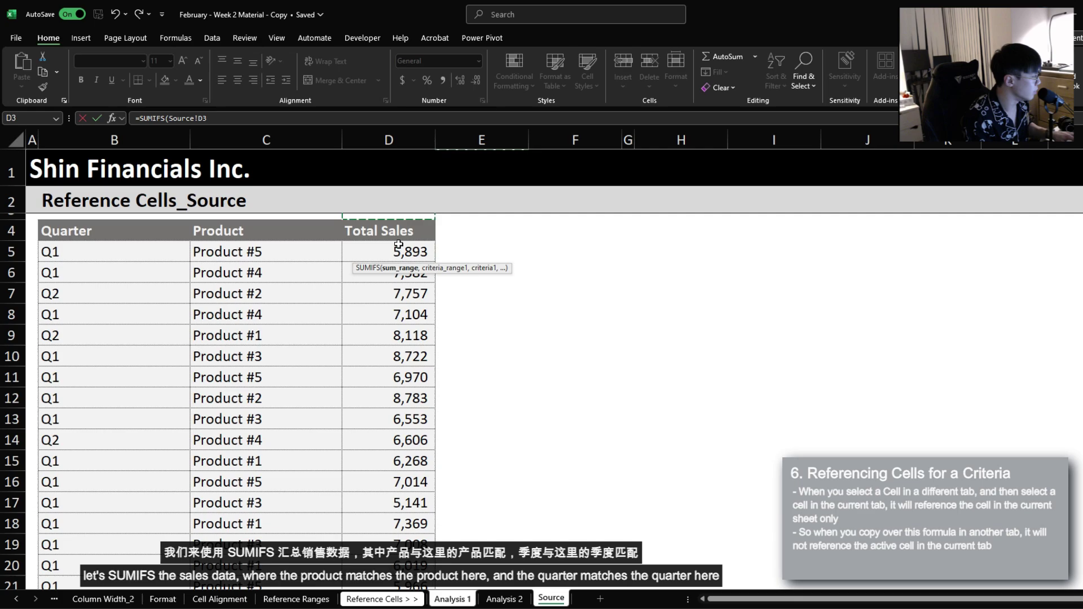
{"action": "key", "text": "ctrl+space"}
{"action": "key", "text": "F4"}
{"action": "type", "text": ","}
Add Source!$C:$C as the first criteria range of the D5 formula, with 'Analysis 1'!$C5 as its criterion
{"action": "key", "text": "Left"}
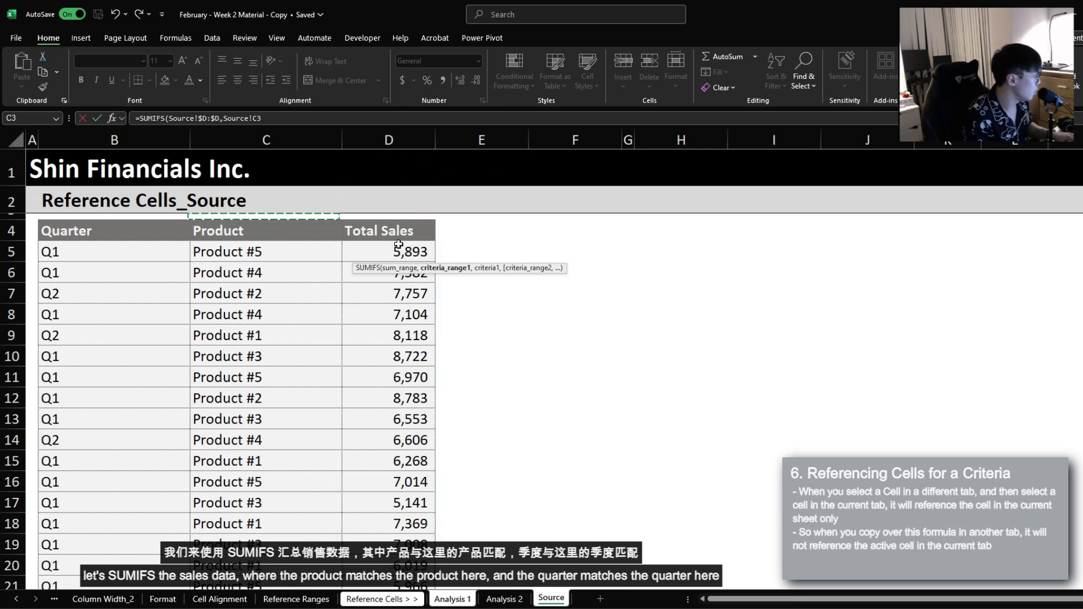
{"action": "key", "text": "ctrl+space"}
{"action": "key", "text": "F4"}
{"action": "type", "text": ","}
{"action": "key", "text": "ctrl+Page_Up"}
{"action": "key", "text": "ctrl+Page_Up"}
{"action": "key", "text": "Left"}
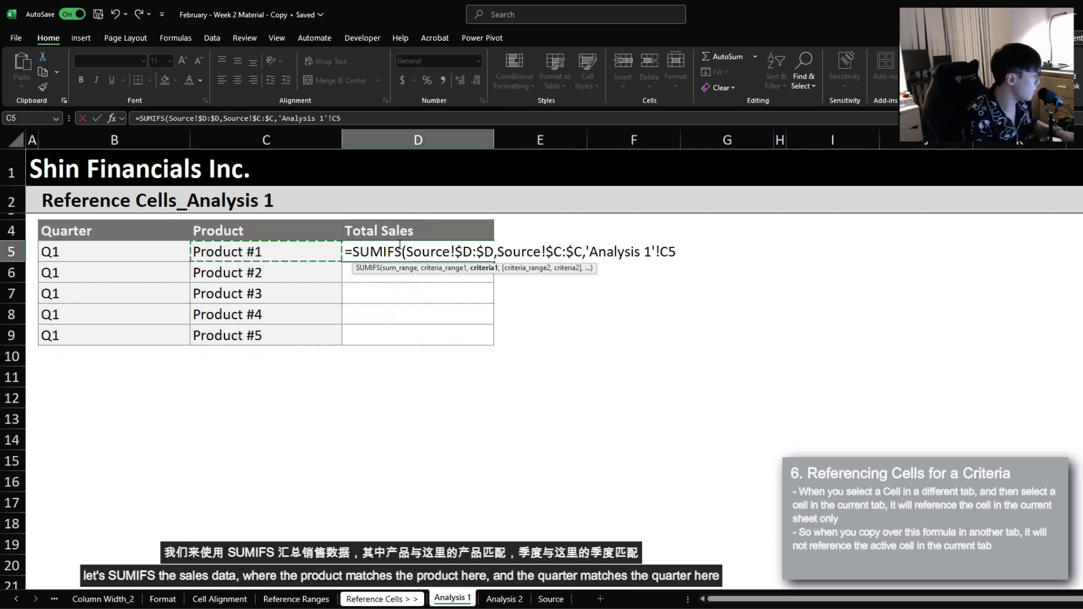
{"action": "key", "text": "F4"}
{"action": "type", "text": ","}
Add Source!$B:$B as the second criteria range of the D5 formula on Analysis 1
{"action": "key", "text": "ctrl+Page_Down"}
{"action": "key", "text": "ctrl+Page_Down"}
{"action": "key", "text": "Left"}
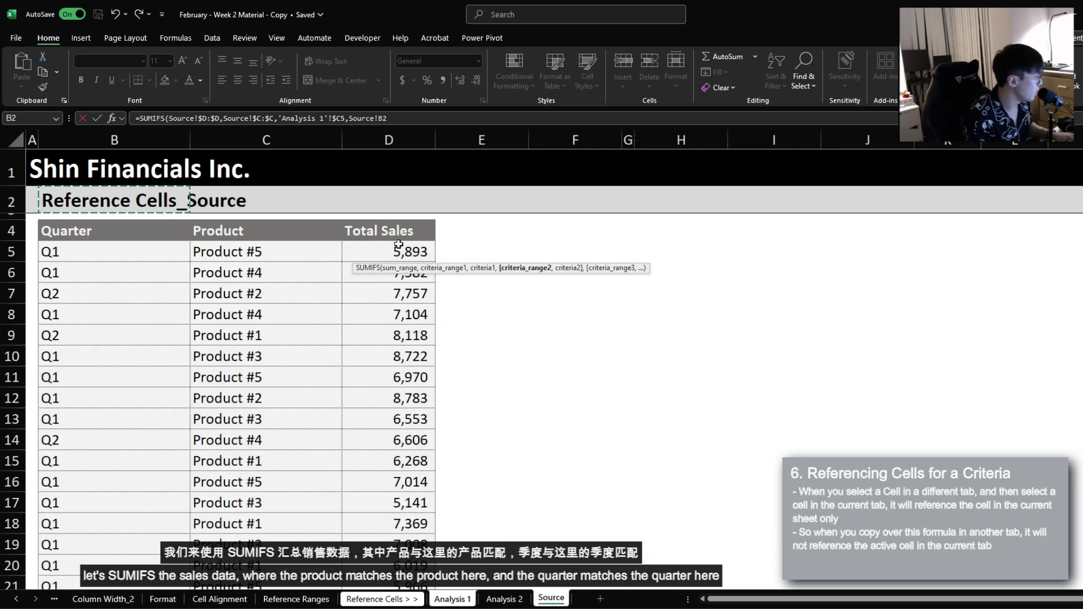
{"action": "key", "text": "ctrl+space"}
{"action": "key", "text": "F4"}
{"action": "type", "text": ","}
Use 'Analysis 1'!$B5 as the second criterion and complete the SUMIFS formula in D5
{"action": "key", "text": "ctrl+Page_Up"}
{"action": "key", "text": "ctrl+Page_Up"}
{"action": "key", "text": "Left"}
{"action": "key", "text": "F4"}
{"action": "key", "text": "F4"}
{"action": "key", "text": "F4"}
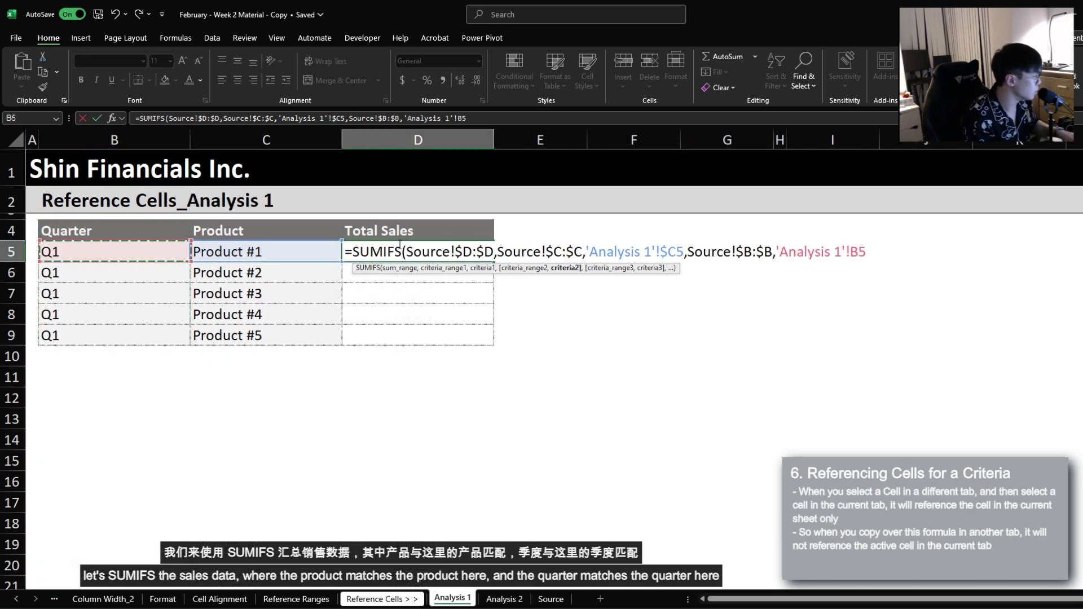
{"action": "type", "text": ")"}
{"action": "key", "text": "ctrl+Return"}
Copy the D5 Total Sales formula down through D9 on Analysis 1
{"action": "key", "text": "ctrl+c"}
{"action": "key", "text": "shift+Down"}
{"action": "key", "text": "shift+Down"}
{"action": "key", "text": "shift+Down"}
{"action": "key", "text": "shift+Down"}
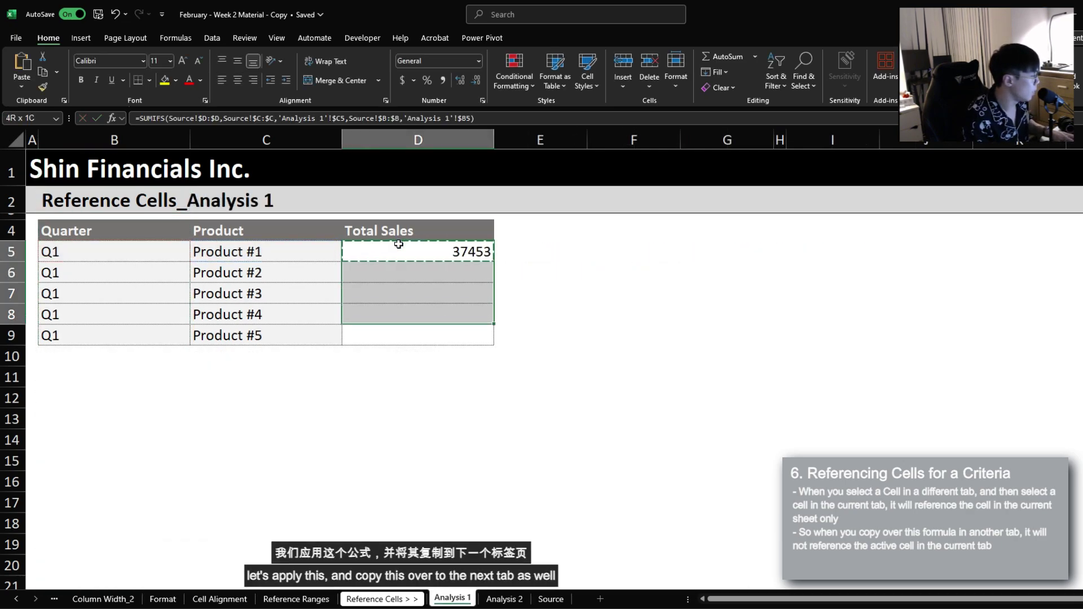
{"action": "key", "text": "ctrl+v"}
Copy the Total Sales formulas in D5:D9 of Analysis 1 into D5:D9 of the Analysis 2 sheet
{"action": "left_click", "coordinate": [399, 244]}
{"action": "key", "text": "shift+Down"}
{"action": "key", "text": "shift+Down"}
{"action": "key", "text": "shift+Down"}
{"action": "key", "text": "shift+Down"}
{"action": "key", "text": "ctrl+c"}
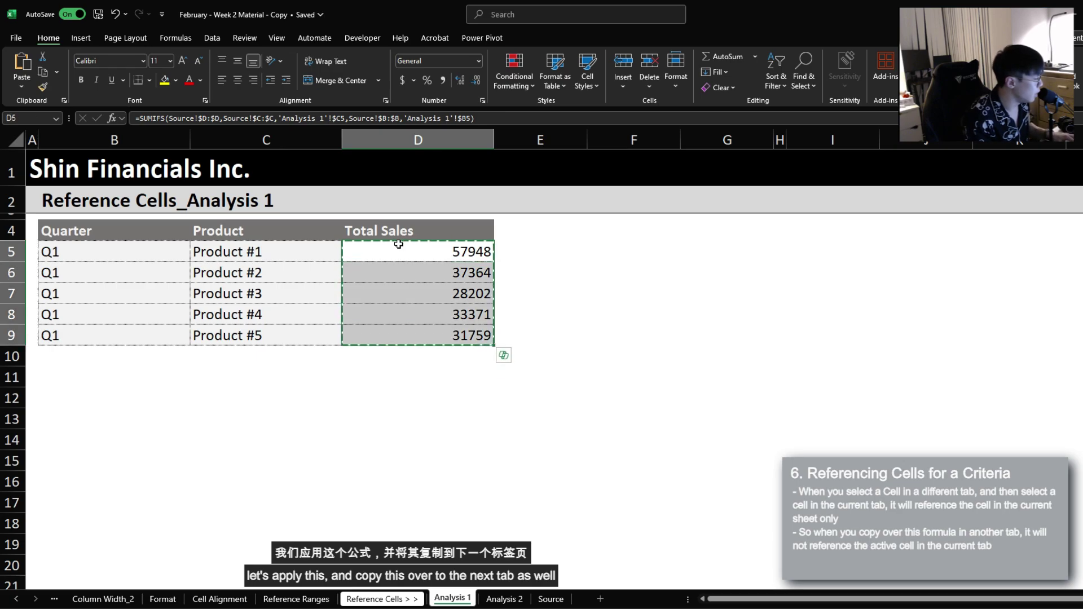
{"action": "key", "text": "ctrl+Page_Down"}
{"action": "left_click", "coordinate": [398, 244]}
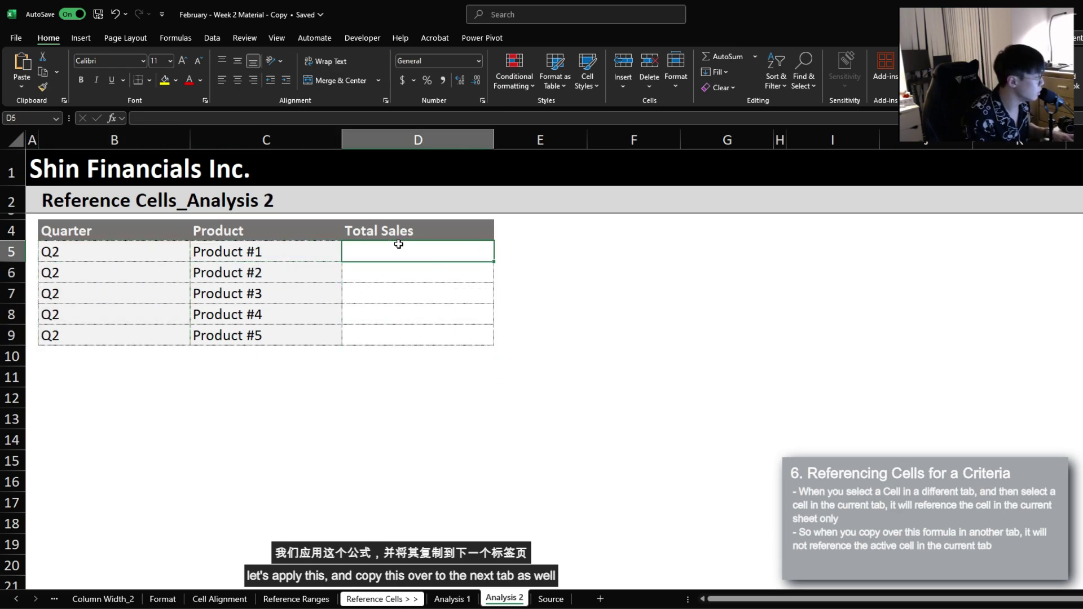
{"action": "key", "text": "shift+Down"}
{"action": "key", "text": "shift+Down"}
{"action": "key", "text": "shift+Down"}
{"action": "key", "text": "shift+Down"}
{"action": "key", "text": "ctrl+v"}
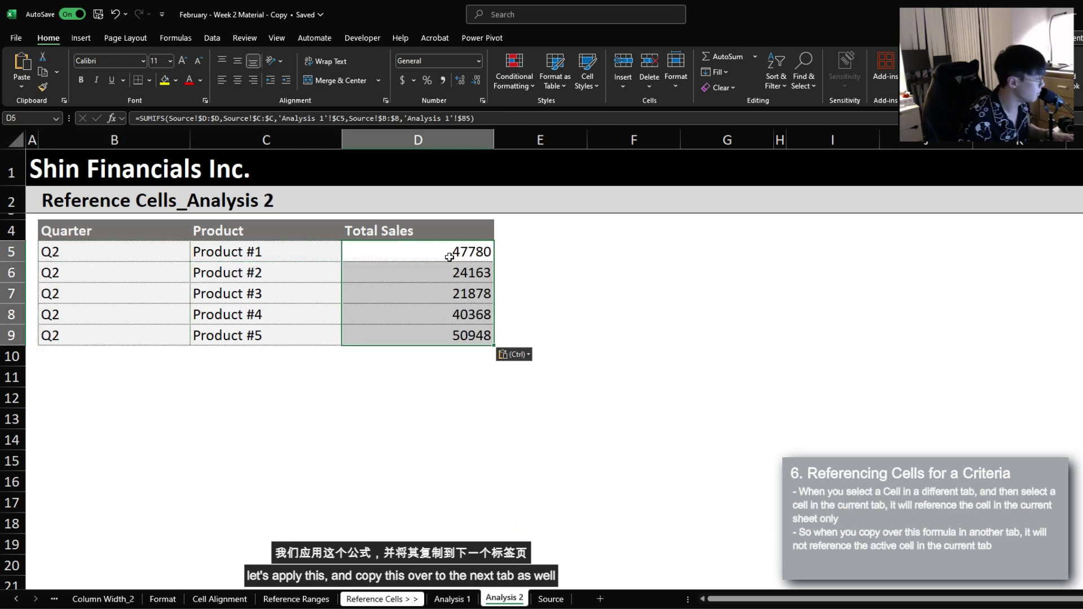
Compare Total Sales on both analysis sheets and examine the first criterion's sheet reference in Analysis 2's D5 formula
{"action": "key", "text": "ctrl+Page_Up"}
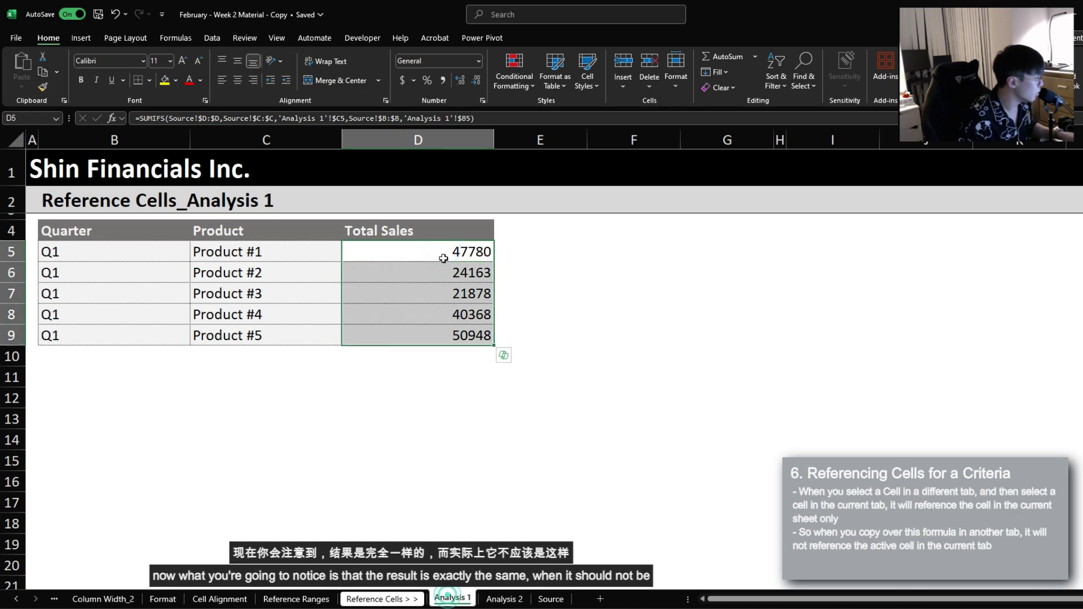
{"action": "left_click", "coordinate": [520, 590]}
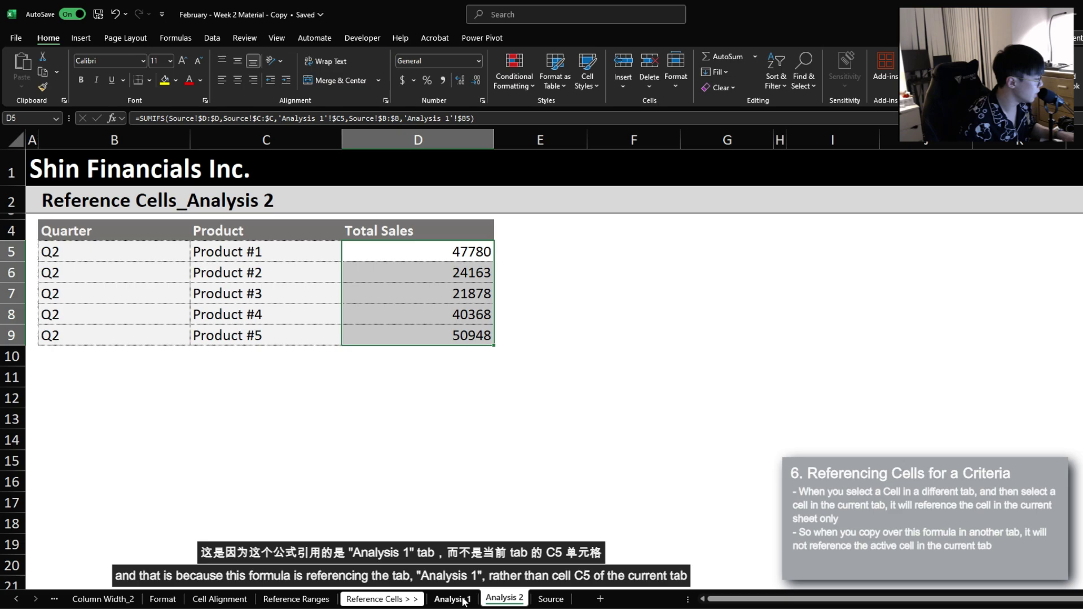
{"action": "double_click", "coordinate": [466, 252]}
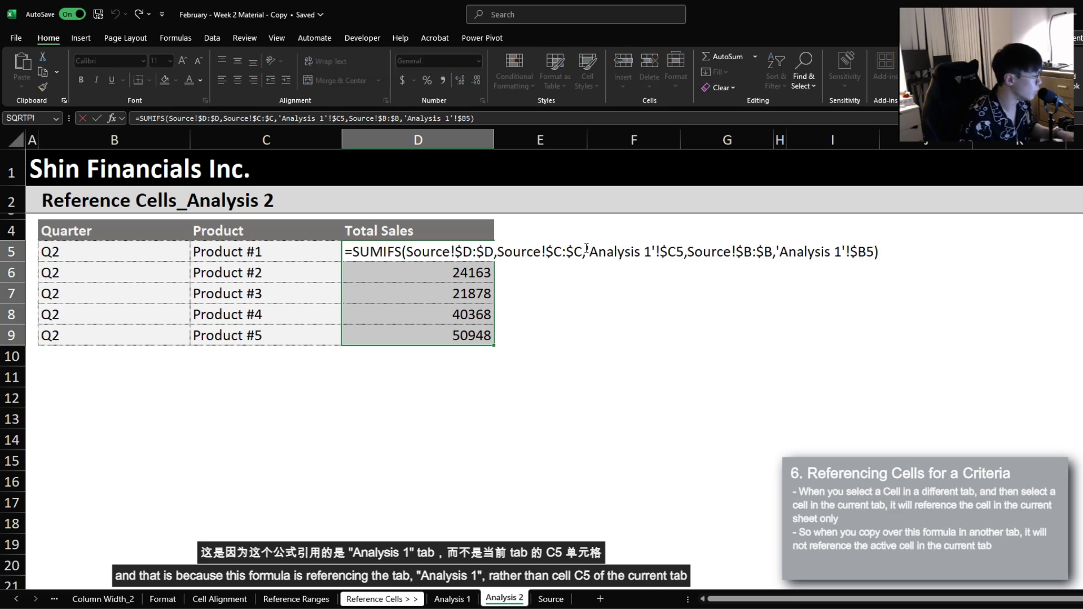
{"action": "left_click_drag", "start_coordinate": [587, 251], "coordinate": [654, 251]}
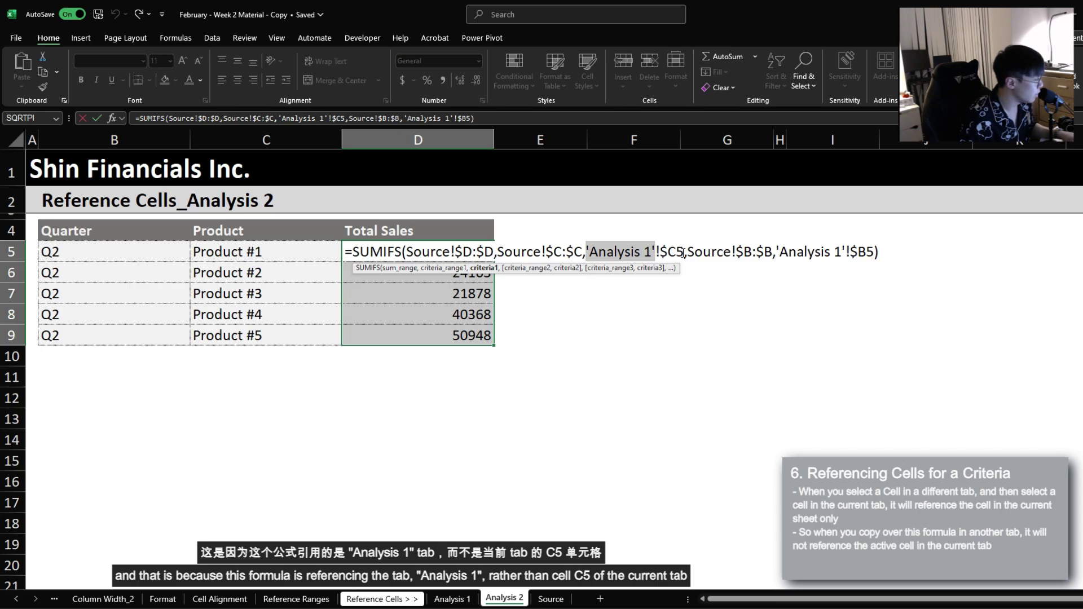
{"action": "left_click_drag", "start_coordinate": [660, 251], "coordinate": [684, 251]}
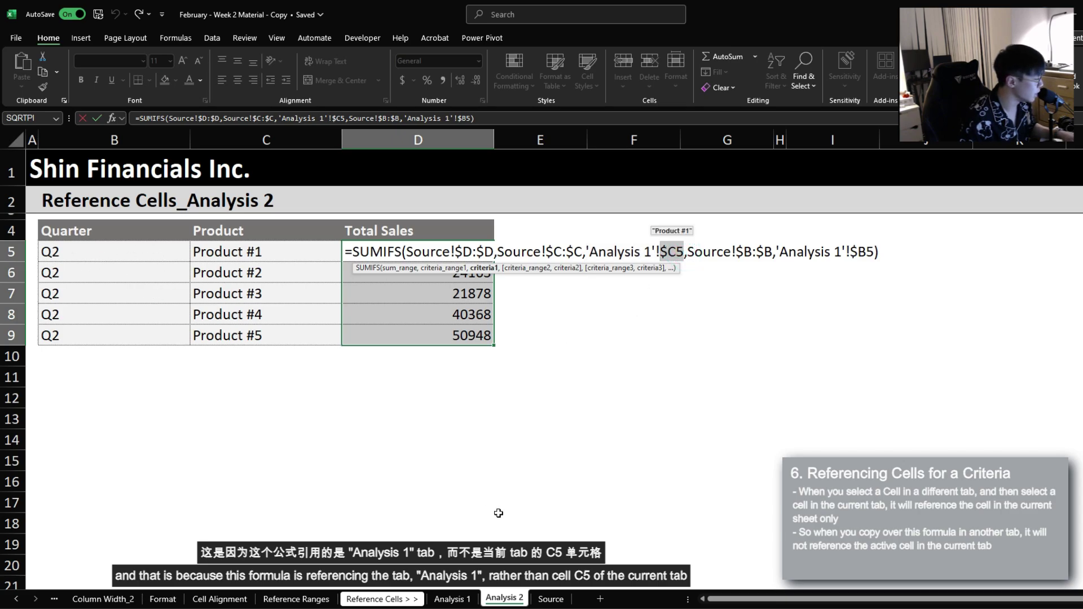
{"action": "key", "text": "Escape"}
Try retyping the SUMIFS formula in D5 of Analysis 1 with Source!$D:$D as the sum range
{"action": "left_click", "coordinate": [458, 597]}
{"action": "left_click", "coordinate": [455, 252]}
{"action": "double_click", "coordinate": [454, 251]}
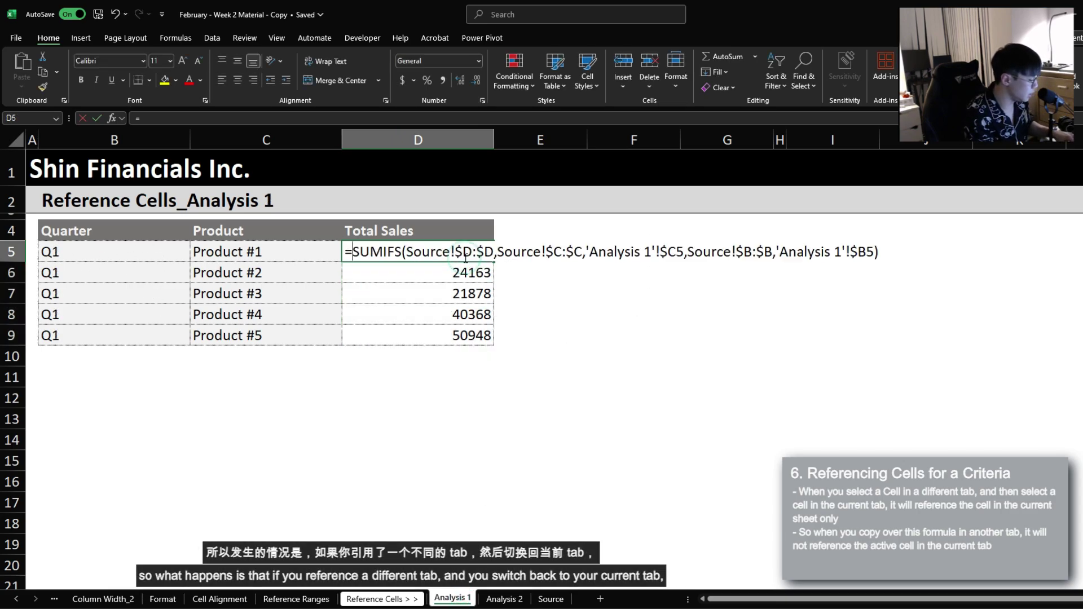
{"action": "key", "text": "Escape"}
{"action": "type", "text": "=SUMIFS("}
{"action": "key", "text": "ctrl+Page_Down"}
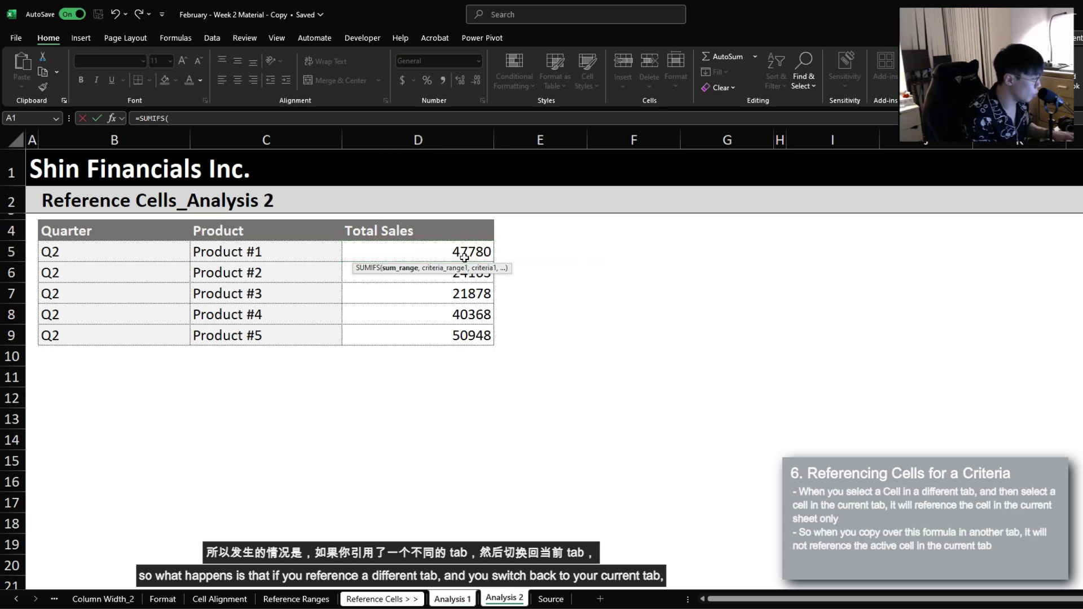
{"action": "key", "text": "ctrl+Page_Down"}
{"action": "key", "text": "ctrl+space"}
{"action": "key", "text": "F4"}
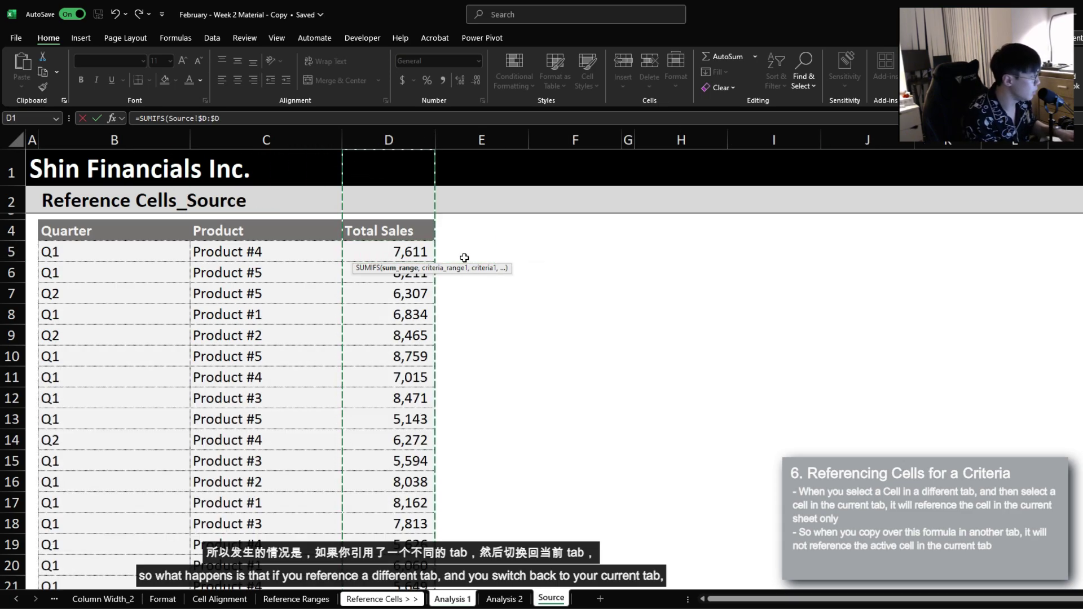
Try referencing B5 and C5 on Analysis 1 in the D5 formula after switching back from the Source sheet
{"action": "type", "text": ","}
{"action": "key", "text": "ctrl+Page_Up"}
{"action": "key", "text": "ctrl+Page_Up"}
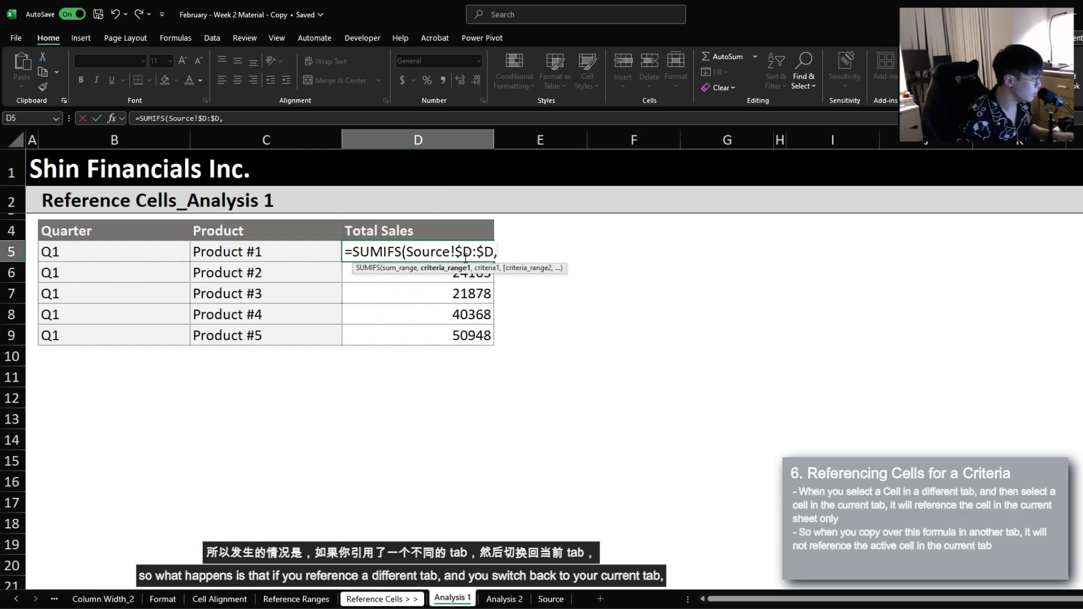
{"action": "left_click", "coordinate": [116, 252]}
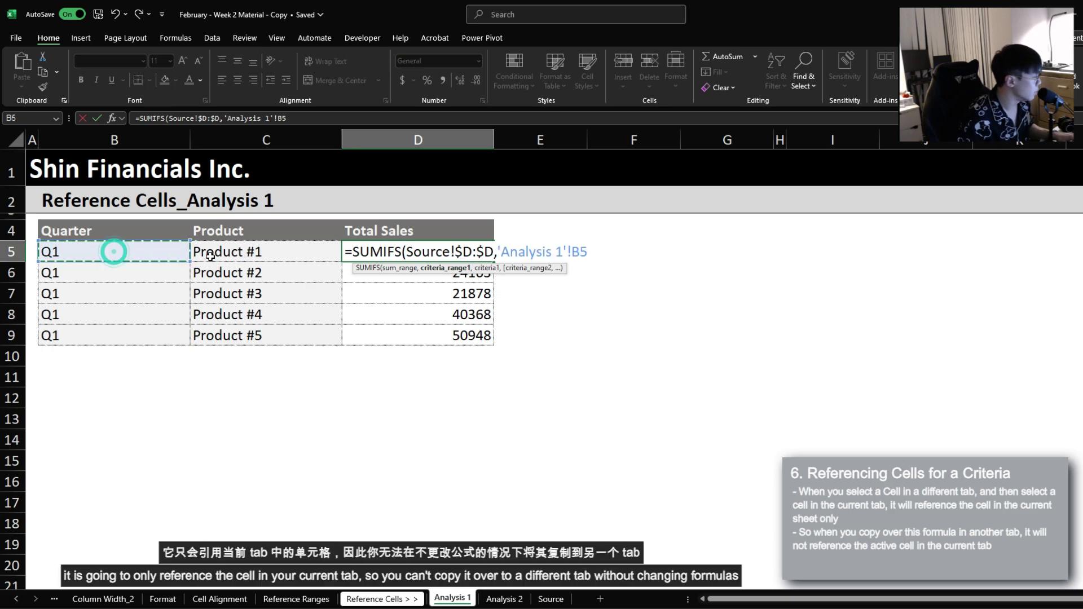
{"action": "left_click", "coordinate": [213, 252]}
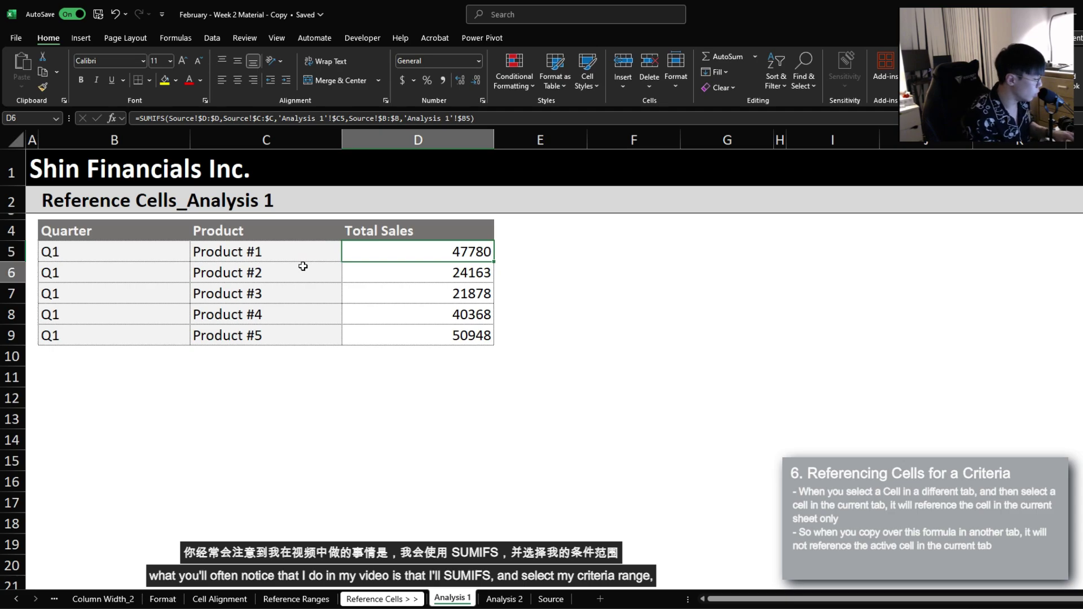
Clear the Total Sales formulas in D6:D9 of Analysis 1
{"action": "key", "text": "shift+Down"}
{"action": "key", "text": "shift+Down"}
{"action": "key", "text": "shift+Down"}
{"action": "key", "text": "shift+Down"}
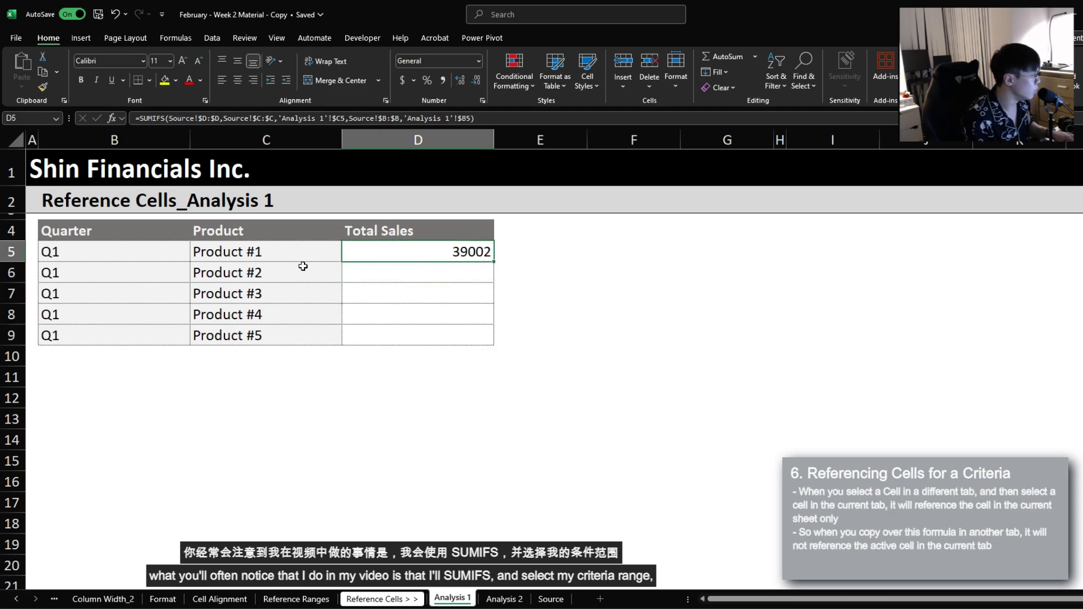
Start a replacement SUMIFS formula in D5 of Analysis 1 with Source!$D:$D as the sum range
{"action": "type", "text": "="}
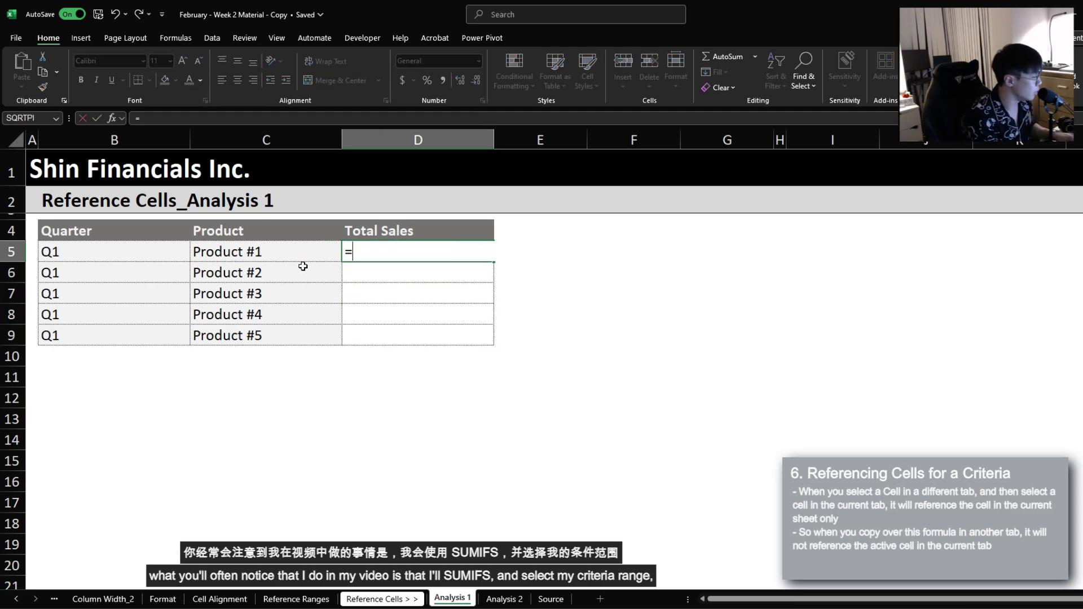
{"action": "type", "text": "SUMIFS("}
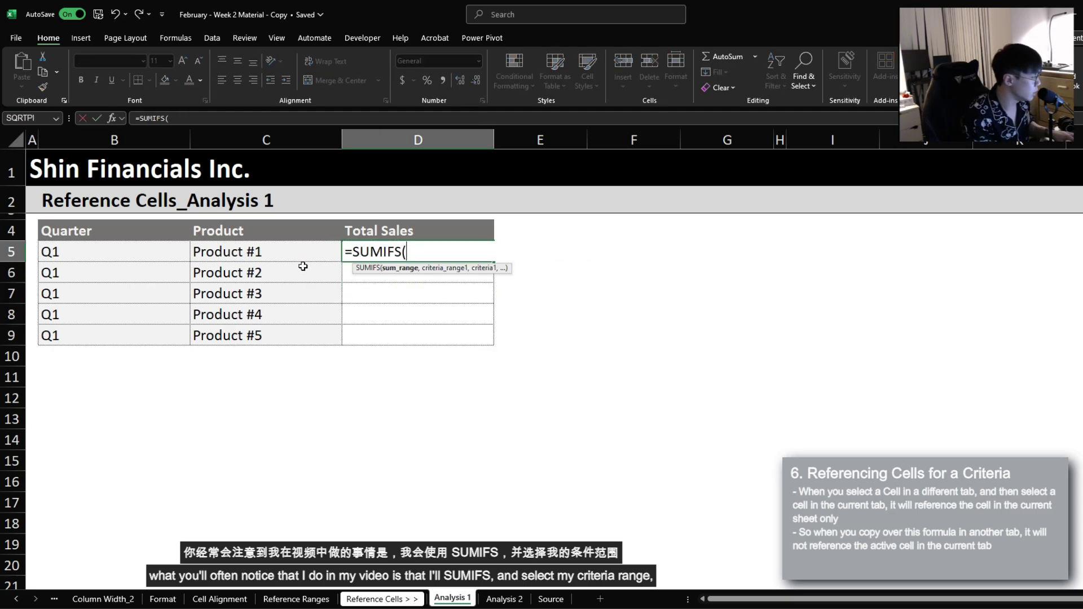
{"action": "key", "text": "ctrl+Page_Down"}
{"action": "key", "text": "ctrl+Page_Down"}
{"action": "key", "text": "ctrl+space"}
{"action": "key", "text": "F4"}
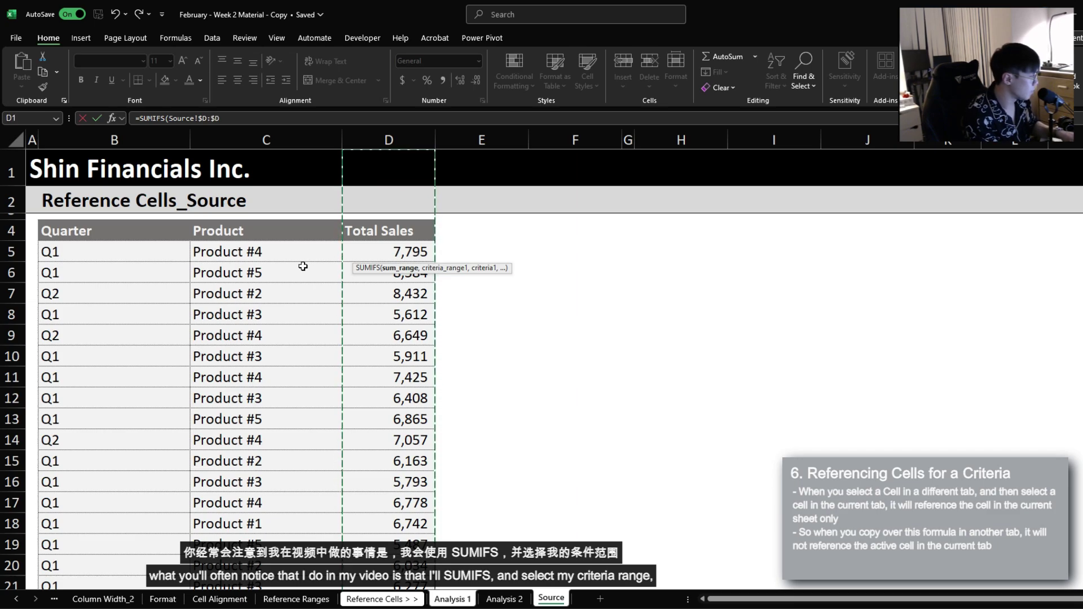
Add Source!$C:$C as the first criteria range of the new D5 formula
{"action": "type", "text": ","}
{"action": "key", "text": "Left"}
{"action": "key", "text": "Down"}
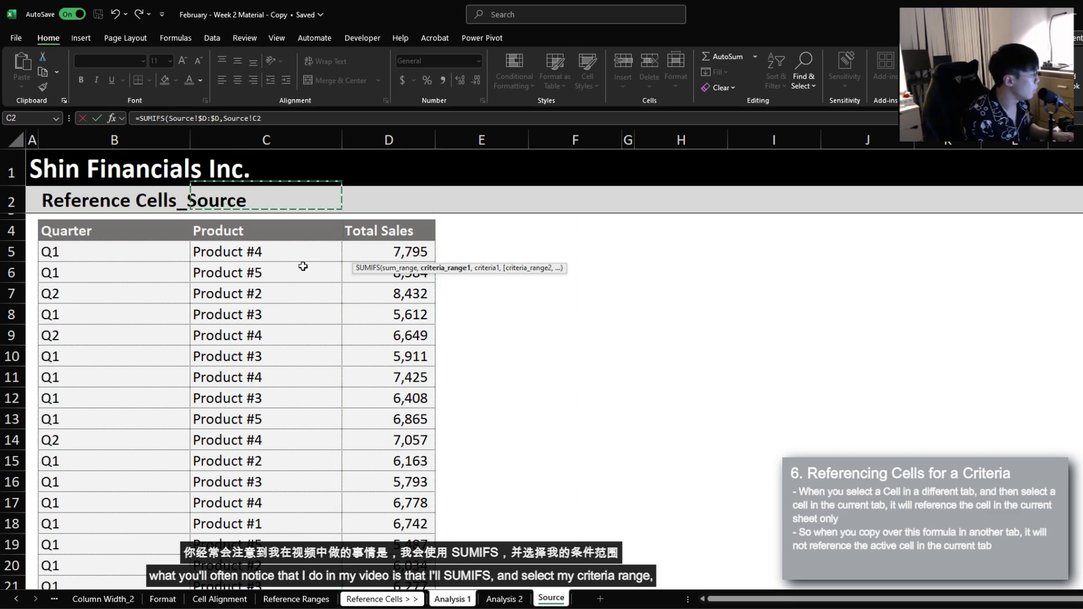
{"action": "key", "text": "ctrl+space"}
{"action": "key", "text": "F4"}
{"action": "type", "text": ","}
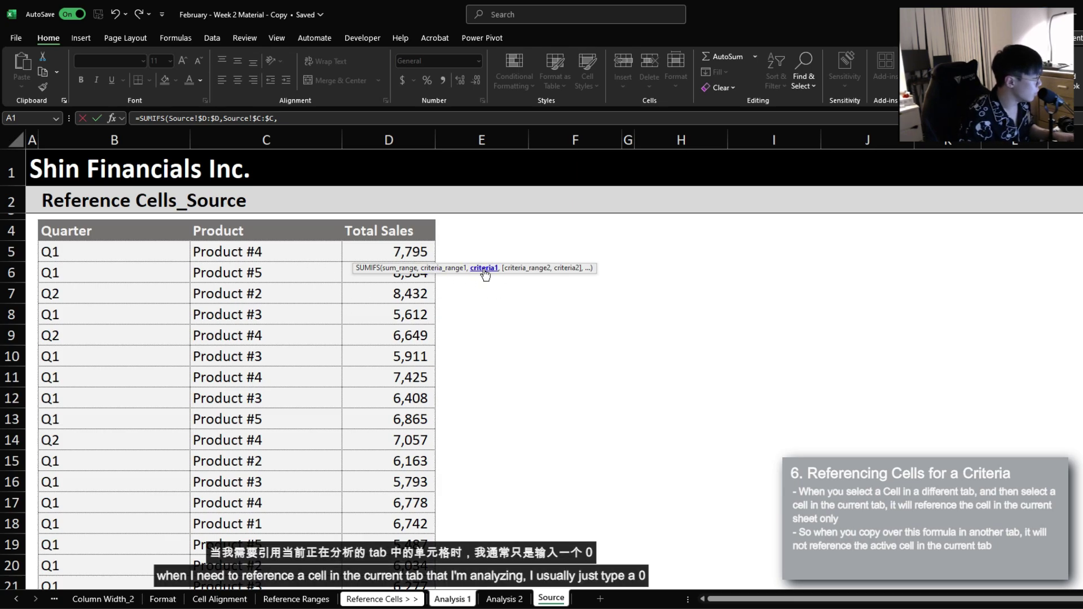
Enter 0 as a placeholder for the first criterion in place of any sheet reference
{"action": "left_click", "coordinate": [453, 599]}
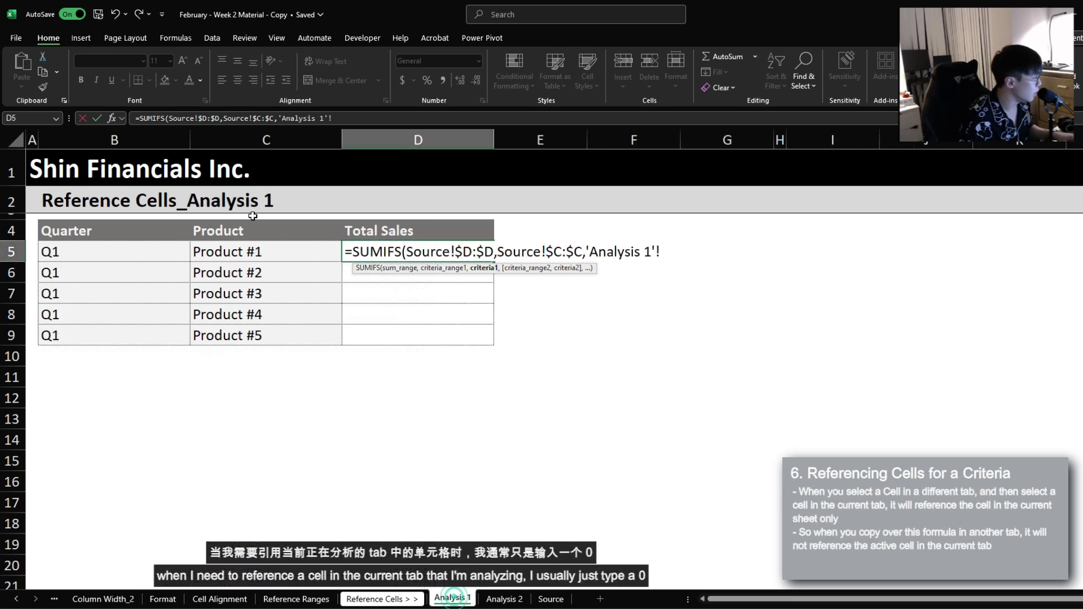
{"action": "left_click", "coordinate": [551, 599]}
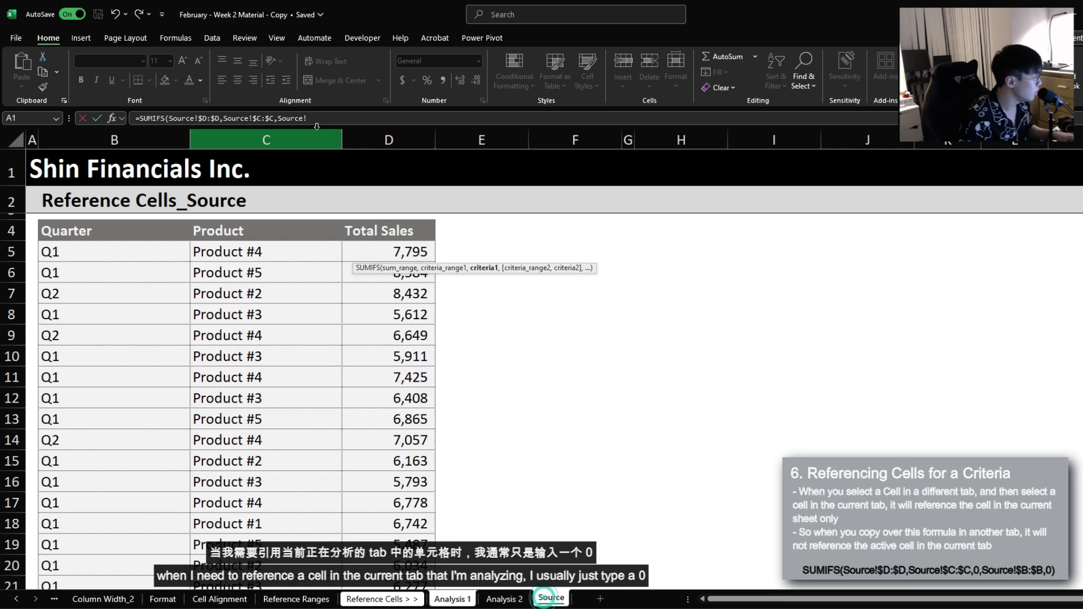
{"action": "left_click_drag", "start_coordinate": [309, 119], "coordinate": [277, 119]}
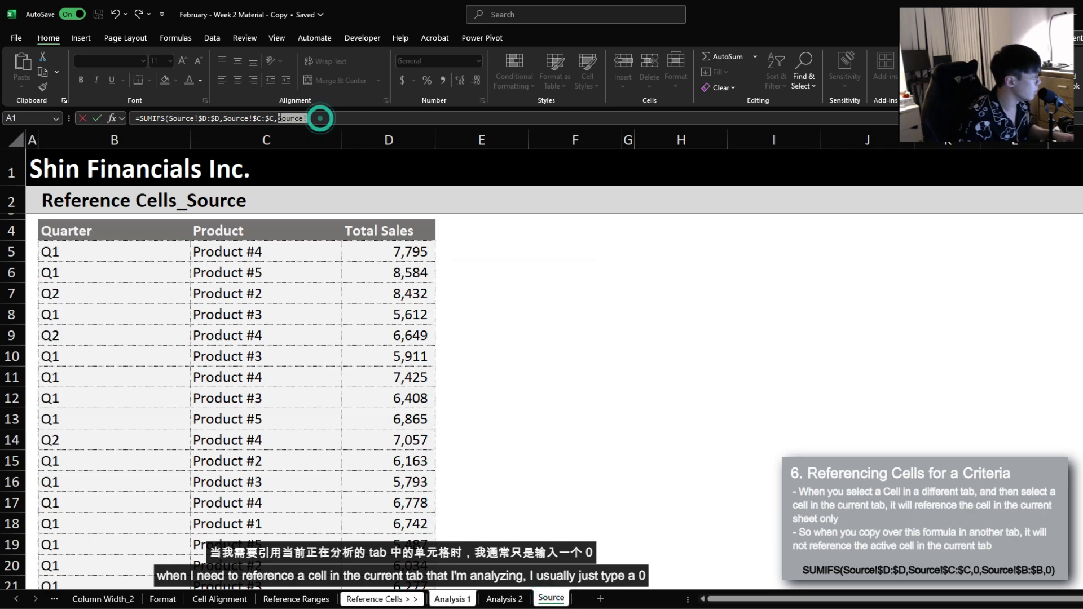
{"action": "type", "text": "0,"}
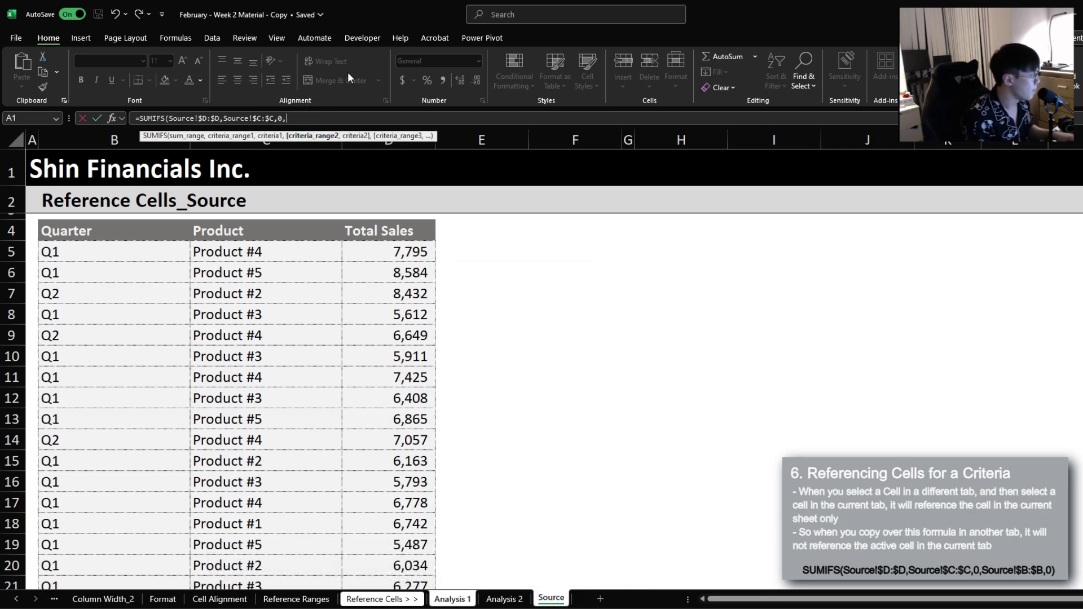
Add Source!$B:$B as the second criteria range with 0 as its placeholder criterion, and complete the D5 formula
{"action": "left_click", "coordinate": [124, 232]}
{"action": "key", "text": "ctrl+space"}
{"action": "key", "text": "F4"}
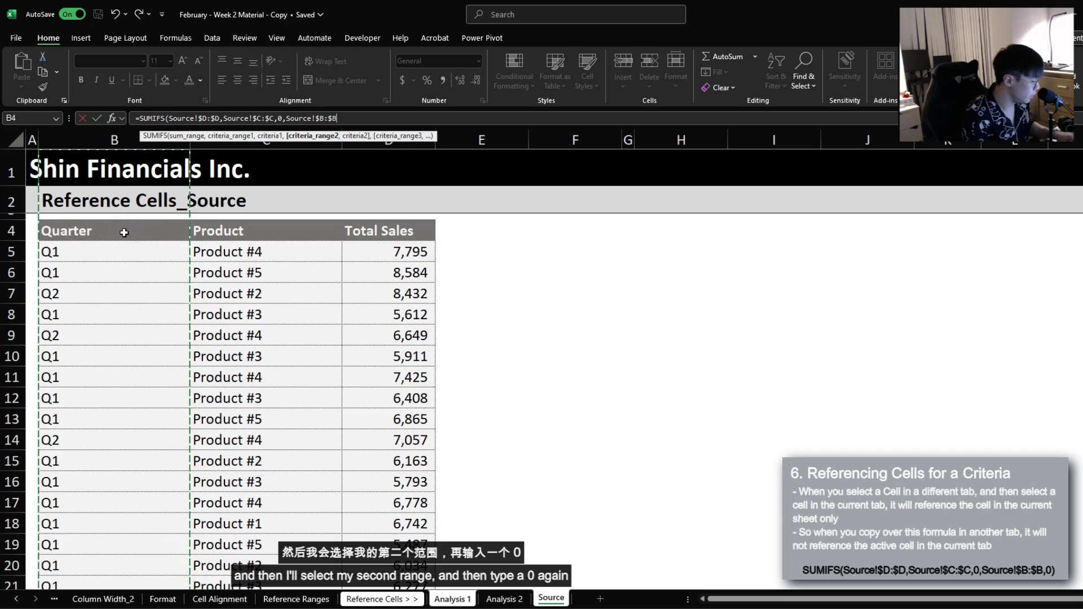
{"action": "type", "text": ",0)"}
{"action": "key", "text": "Return"}
{"action": "key", "text": "Up"}
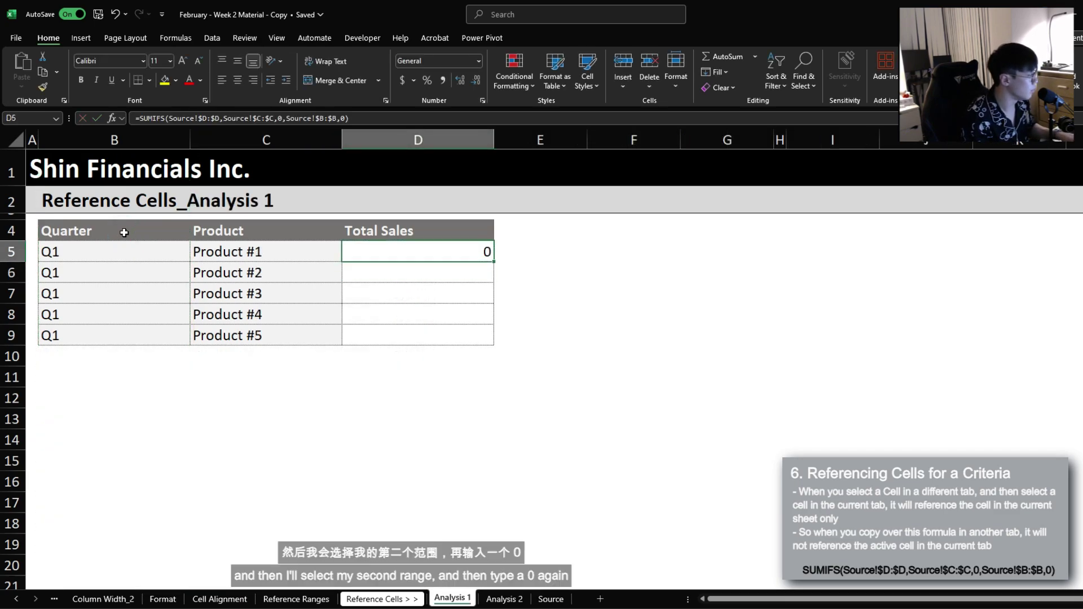
Replace the first criterion's placeholder 0 in the D5 formula with $C5
{"action": "key", "text": "F2"}
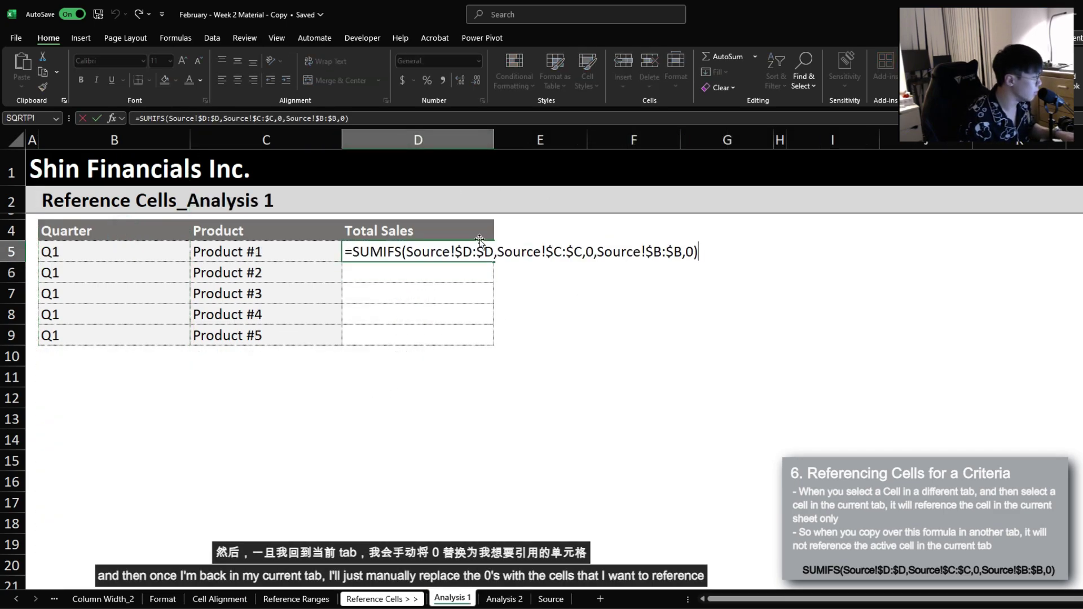
{"action": "left_click", "coordinate": [597, 250]}
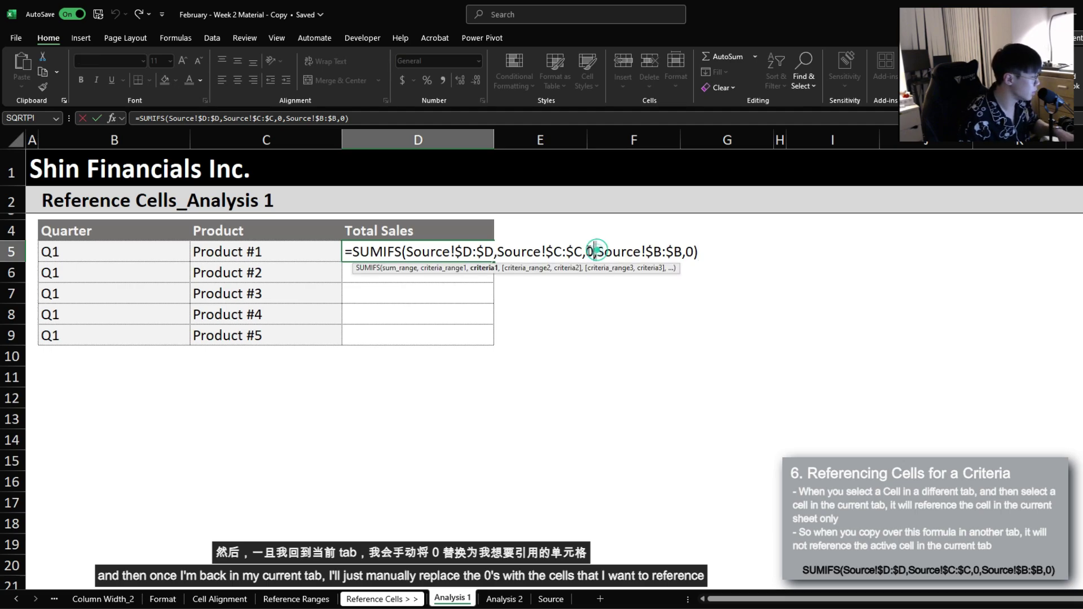
{"action": "key", "text": "BackSpace"}
{"action": "left_click", "coordinate": [258, 247]}
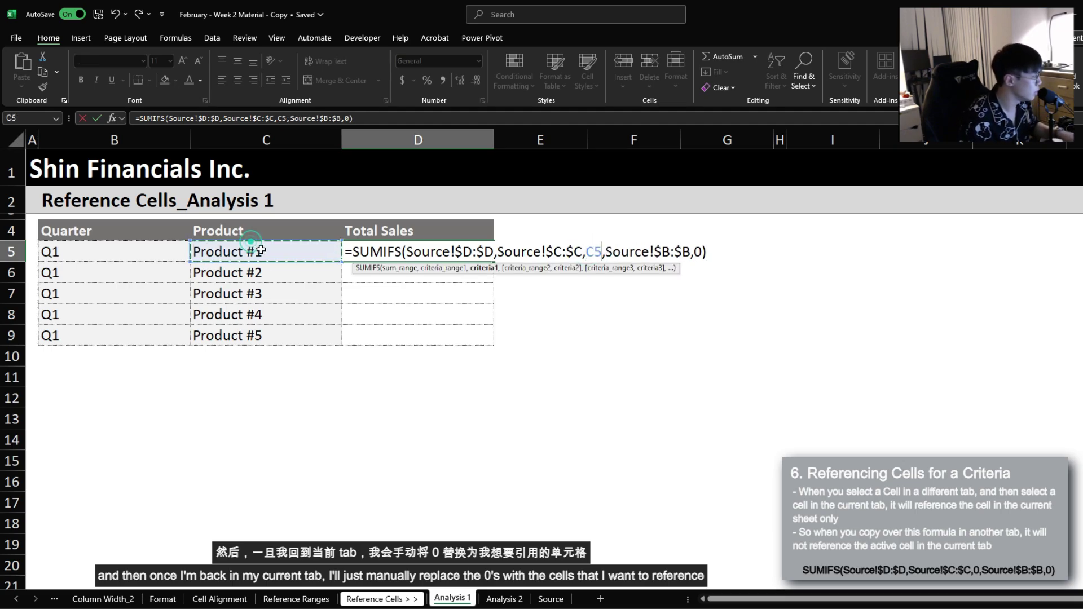
{"action": "key", "text": "F4"}
{"action": "key", "text": "F4"}
{"action": "key", "text": "F4"}
Replace the second criterion's placeholder 0 in the D5 formula with $B5
{"action": "left_click", "coordinate": [704, 250]}
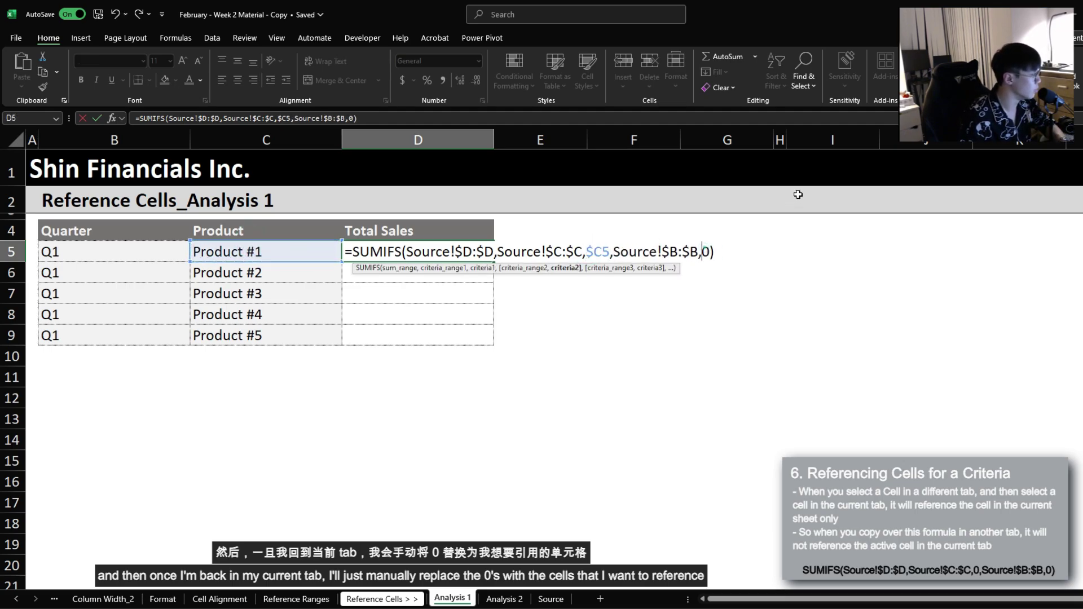
{"action": "key", "text": "BackSpace"}
{"action": "left_click", "coordinate": [113, 252]}
{"action": "key", "text": "F4"}
{"action": "key", "text": "F4"}
{"action": "key", "text": "F4"}
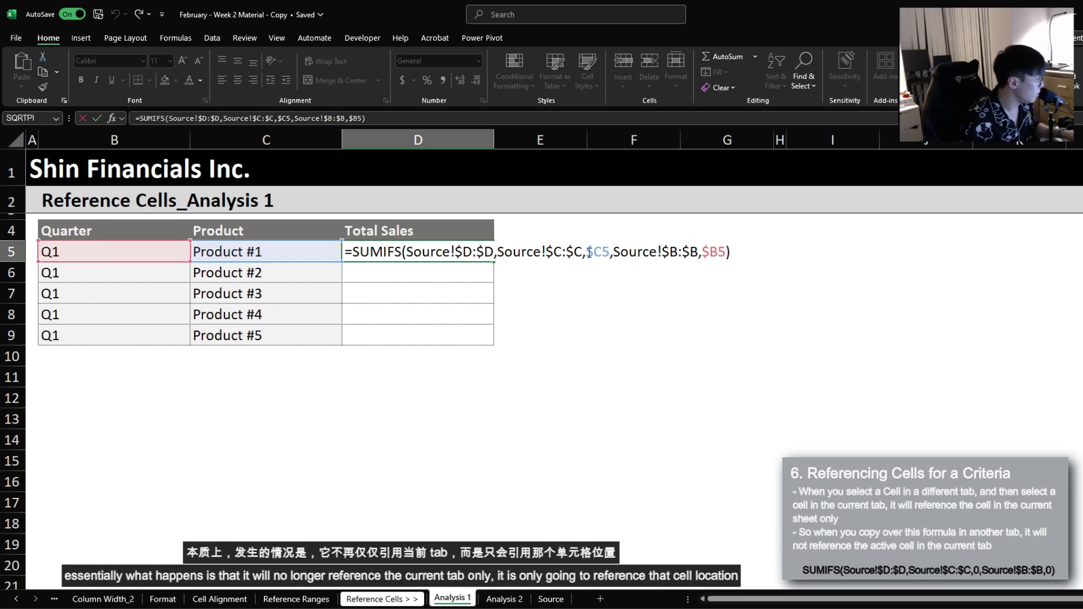
{"action": "left_click_drag", "start_coordinate": [587, 253], "coordinate": [591, 254]}
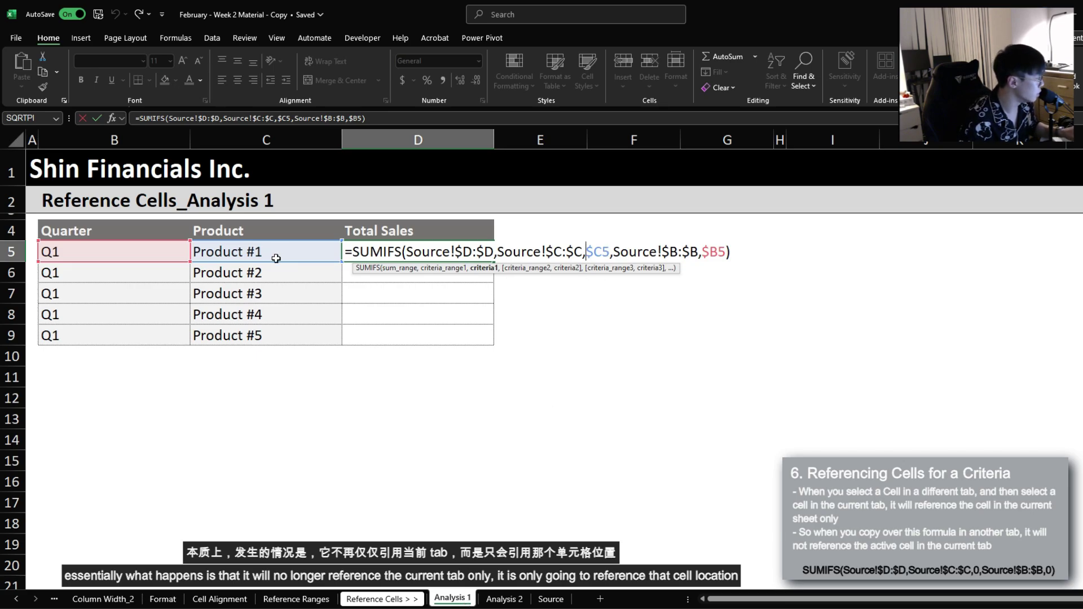
Confirm the SUMIFS formula in D5 of Analysis 1 and copy it to D5 of the Analysis 2 sheet
{"action": "key", "text": "ctrl+Return"}
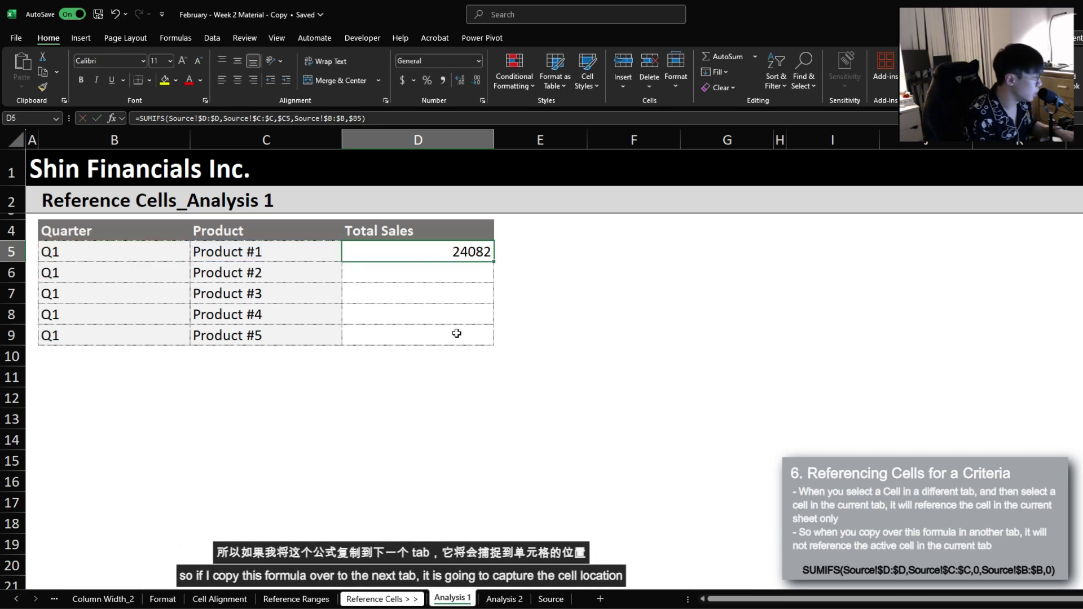
{"action": "key", "text": "ctrl+c"}
{"action": "key", "text": "ctrl+Page_Down"}
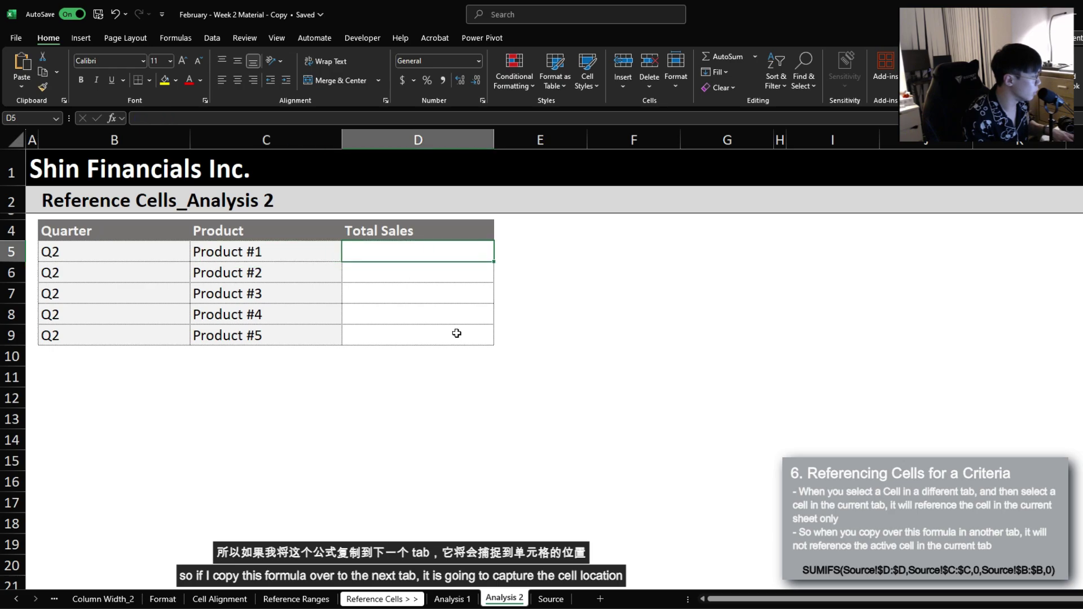
{"action": "key", "text": "ctrl+v"}
Try replacing $C5 in the Analysis 2 D5 formula with the Product #1 cell picked after switching to Analysis 1 and back
{"action": "key", "text": "F2"}
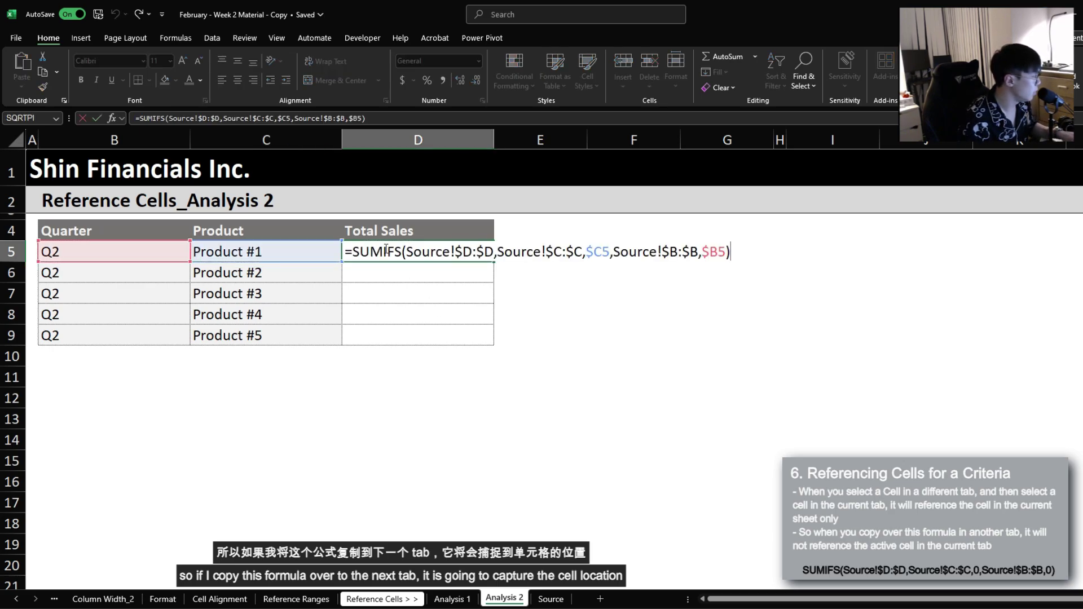
{"action": "left_click_drag", "start_coordinate": [604, 251], "coordinate": [610, 252]}
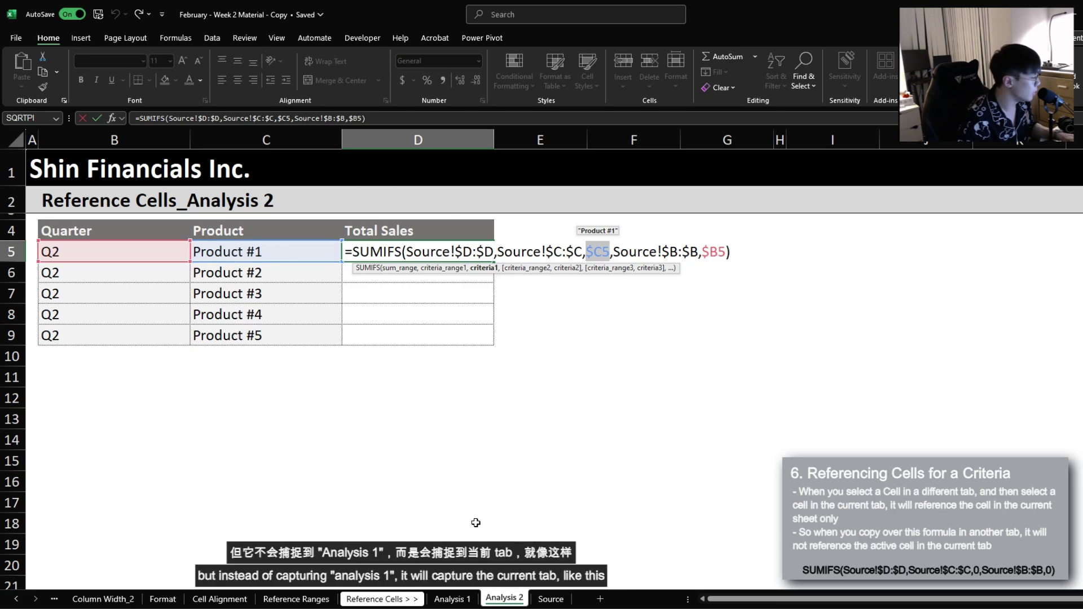
{"action": "left_click", "coordinate": [452, 599]}
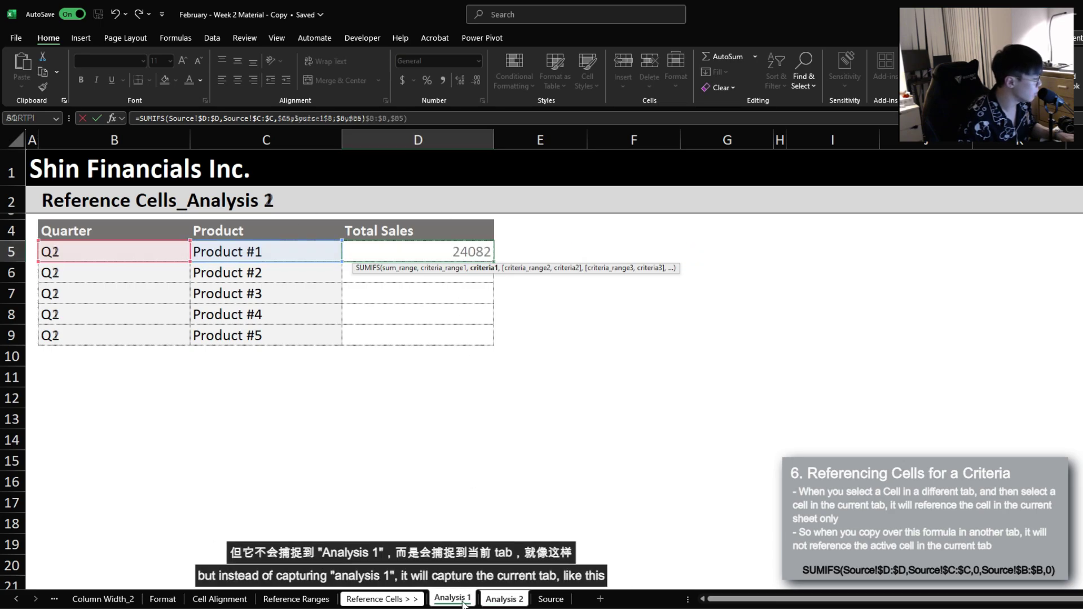
{"action": "left_click", "coordinate": [501, 598]}
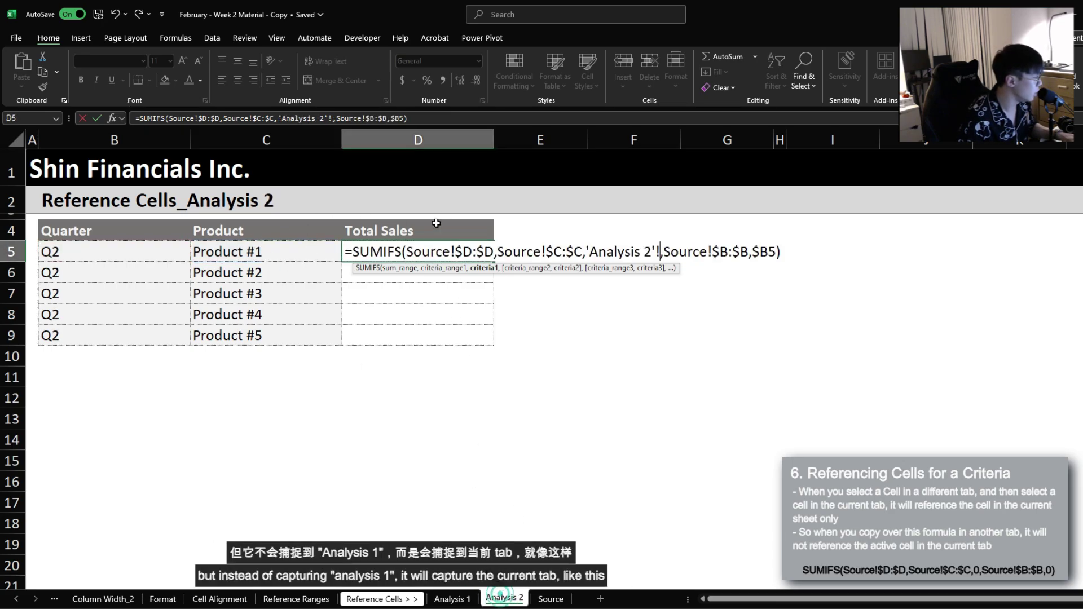
{"action": "left_click", "coordinate": [270, 251]}
{"action": "key", "text": "Return"}
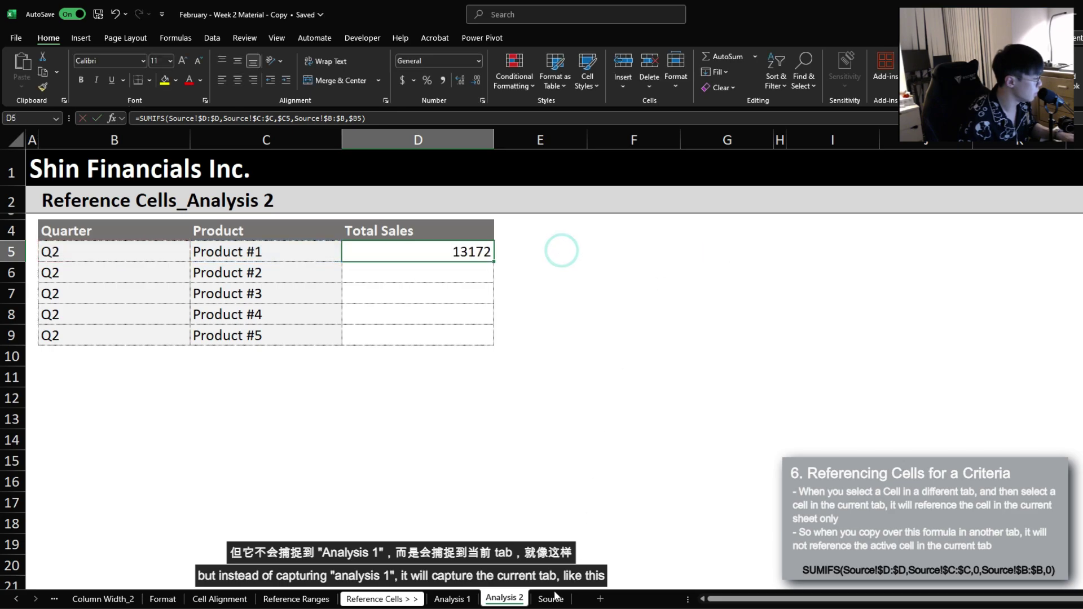
Clear the SUMIFS formulas from D5 on Analysis 1 and Analysis 2, and return to cell B4 on Analysis 2
{"action": "key", "text": "ctrl+Page_Up"}
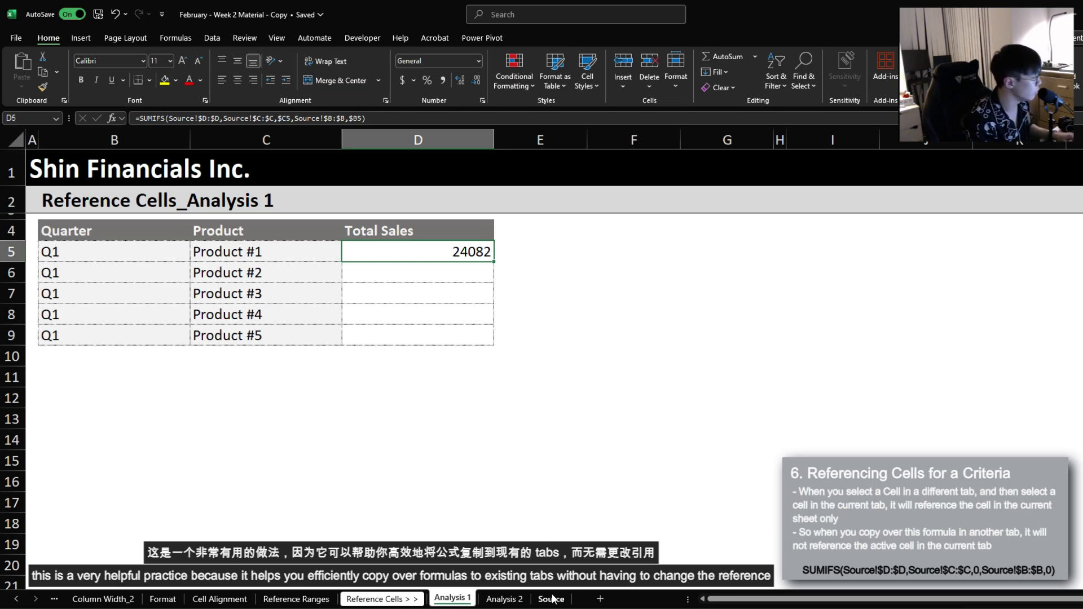
{"action": "key", "text": "F2"}
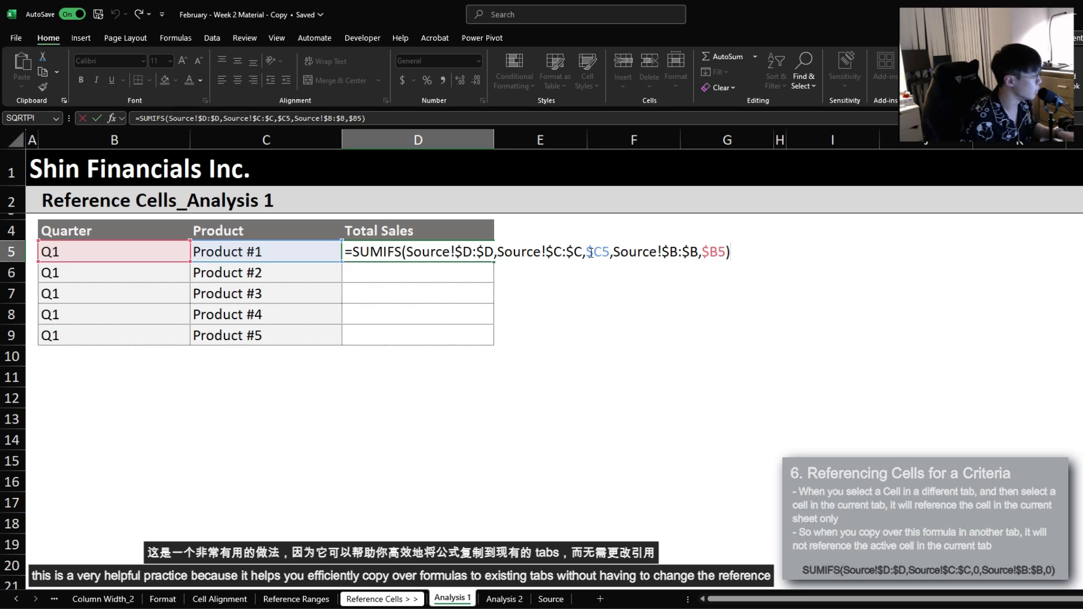
{"action": "key", "text": "Escape"}
{"action": "key", "text": "Delete"}
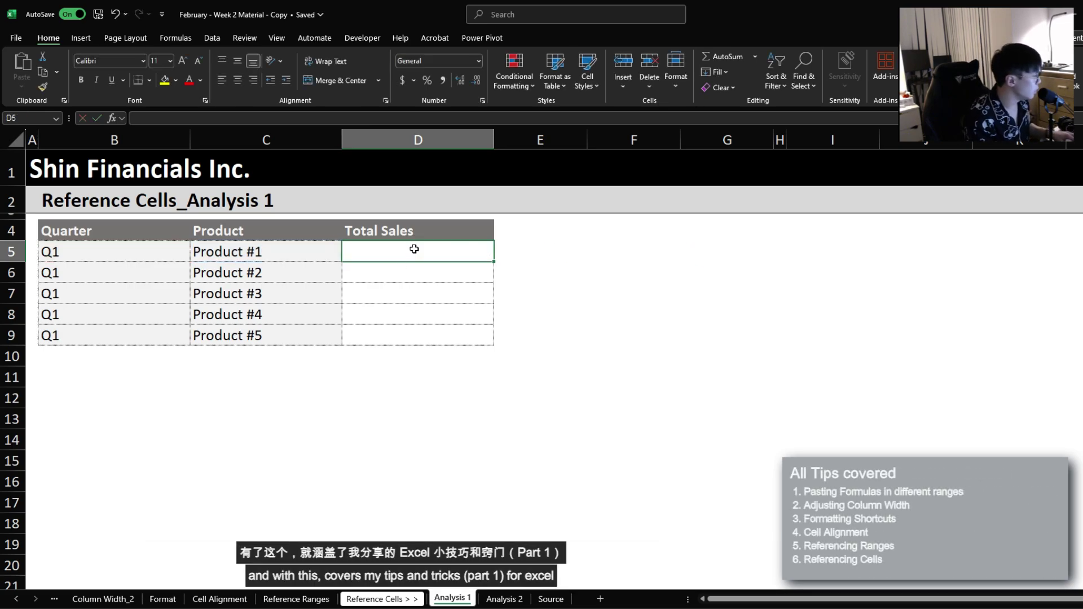
{"action": "key", "text": "ctrl+Page_Down"}
{"action": "key", "text": "Delete"}
{"action": "key", "text": "ctrl+Home"}
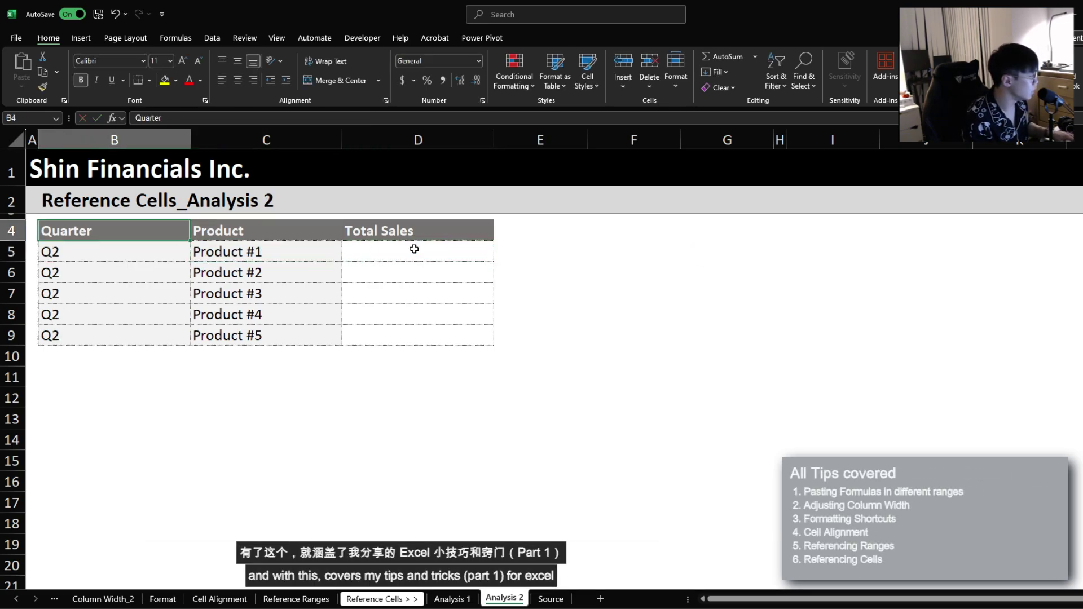